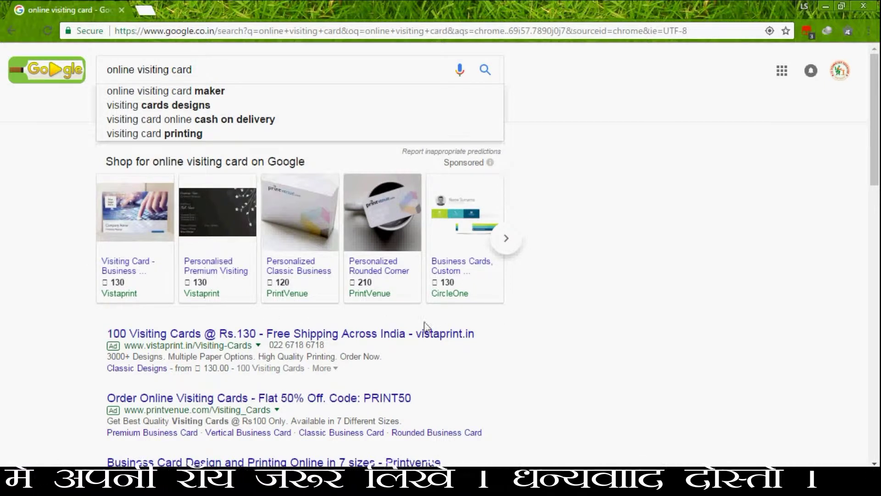
Open the Vistaprint 'Visiting Card - Business Services' shopping listing priced at 130.
scroll(365, 276, down, 3)
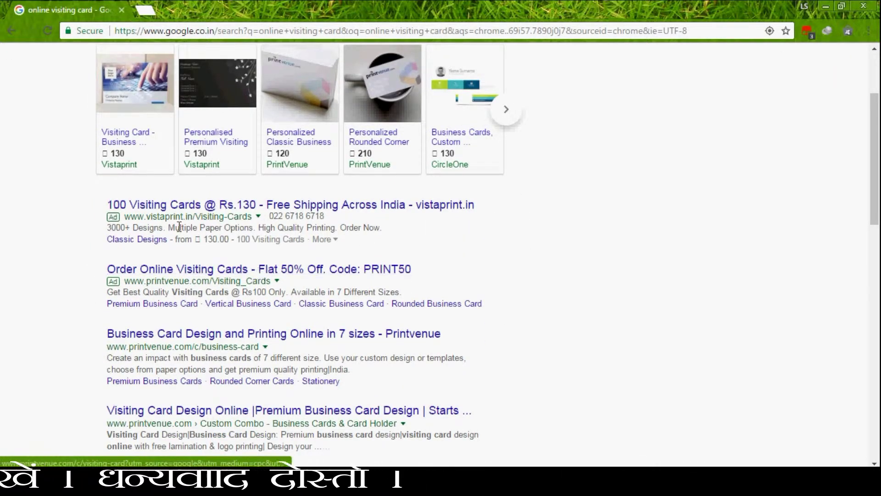
scroll(263, 226, down, 1)
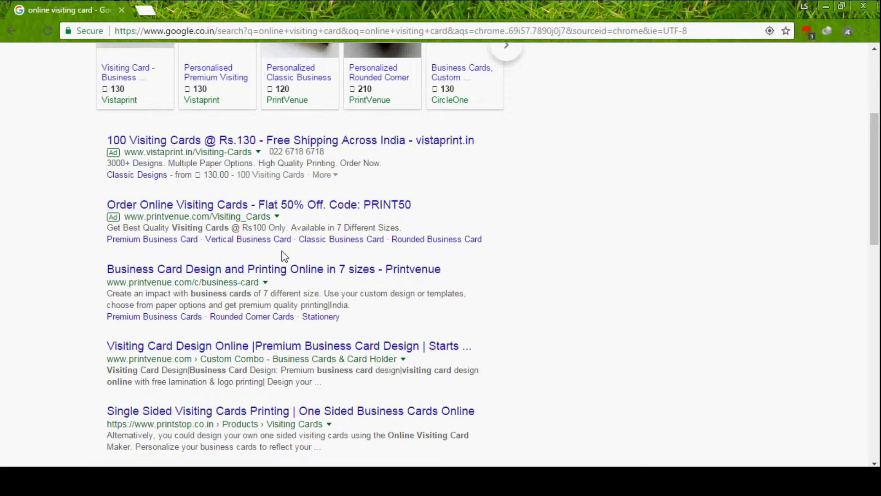
scroll(289, 294, up, 1)
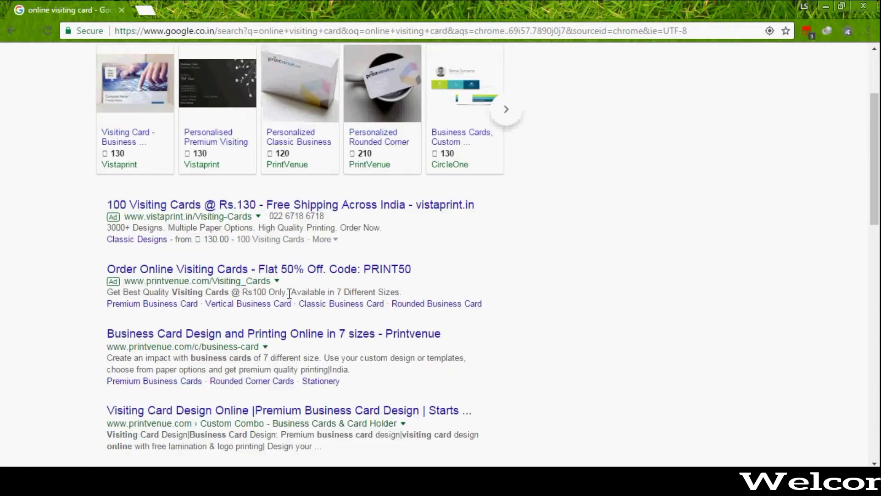
scroll(290, 293, up, 2)
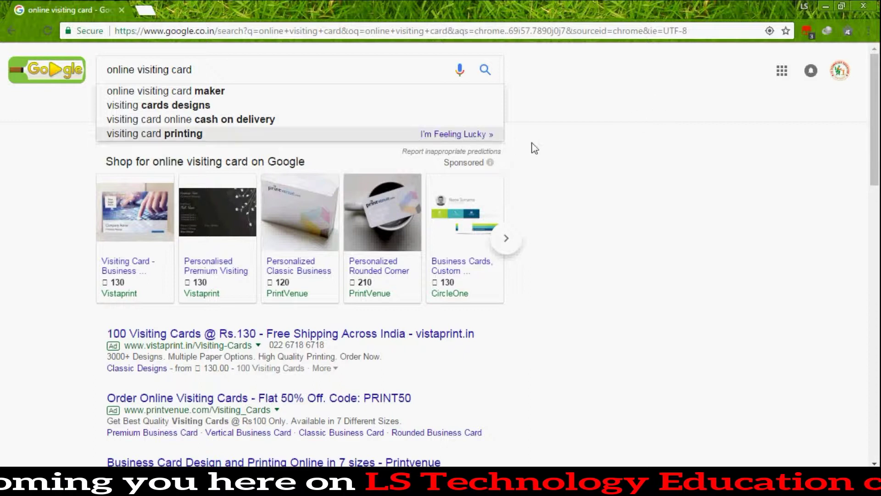
mouse_move(135, 238)
click(120, 267)
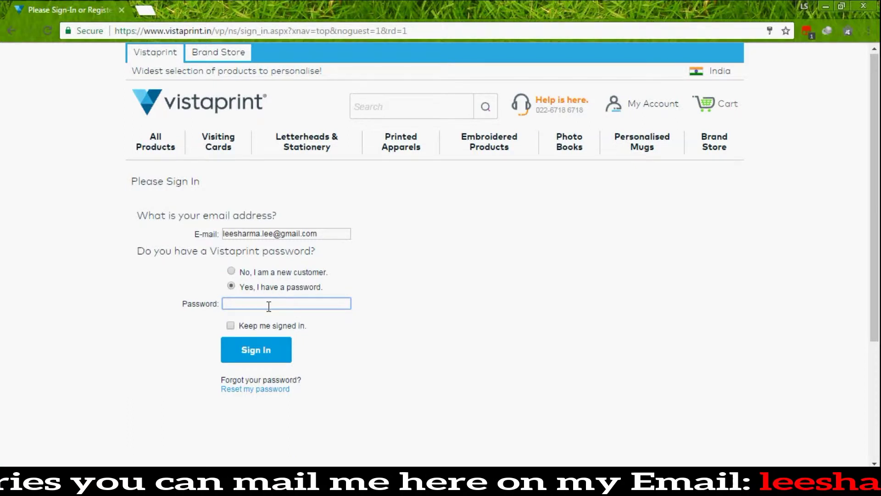
Enter the account password and sign in to Vistaprint.
text(***)
click(232, 329)
click(247, 344)
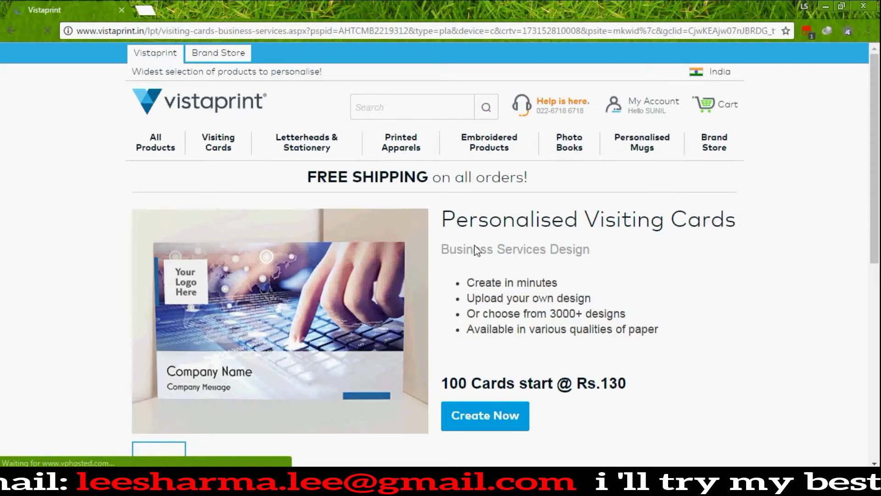
Decline Chrome's password save and review the Personalised Visiting Cards page (100 cards from Rs.130).
click(744, 145)
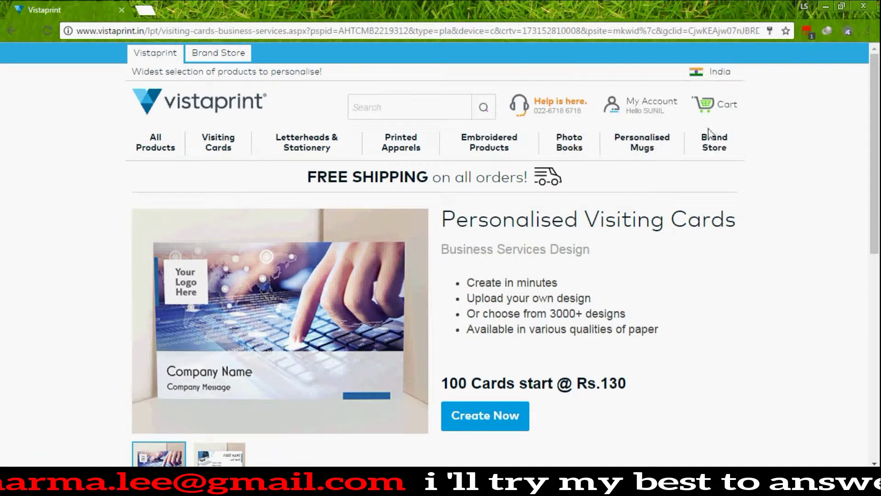
scroll(416, 206, down, 3)
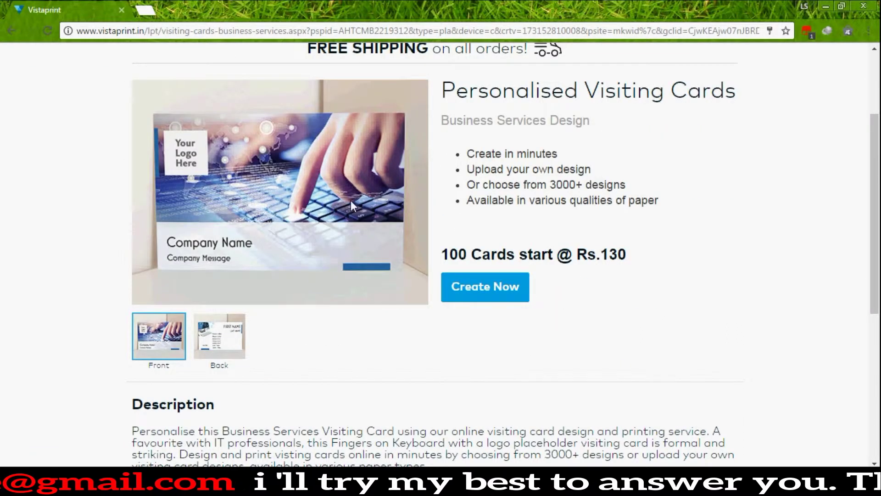
scroll(350, 200, up, 1)
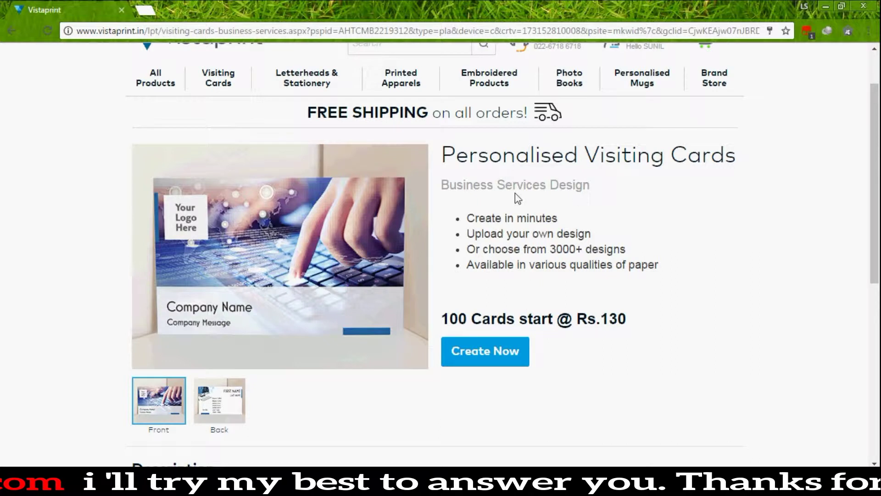
scroll(394, 229, down, 1)
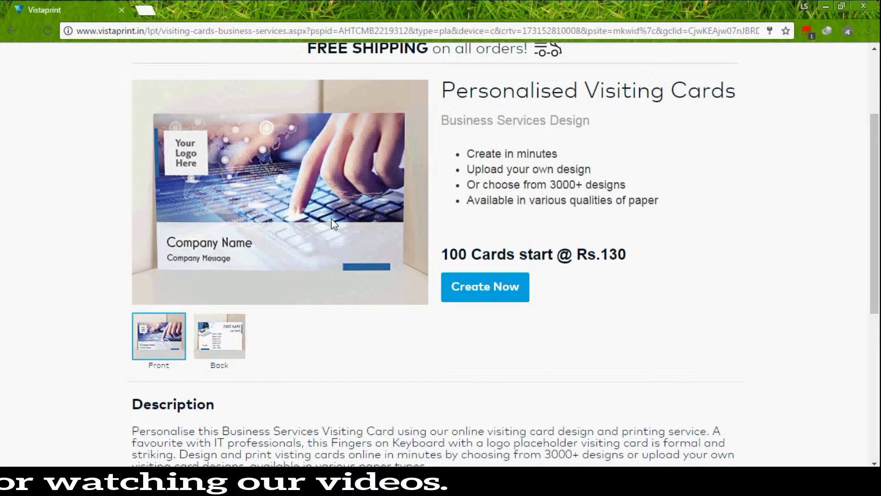
scroll(296, 200, up, 3)
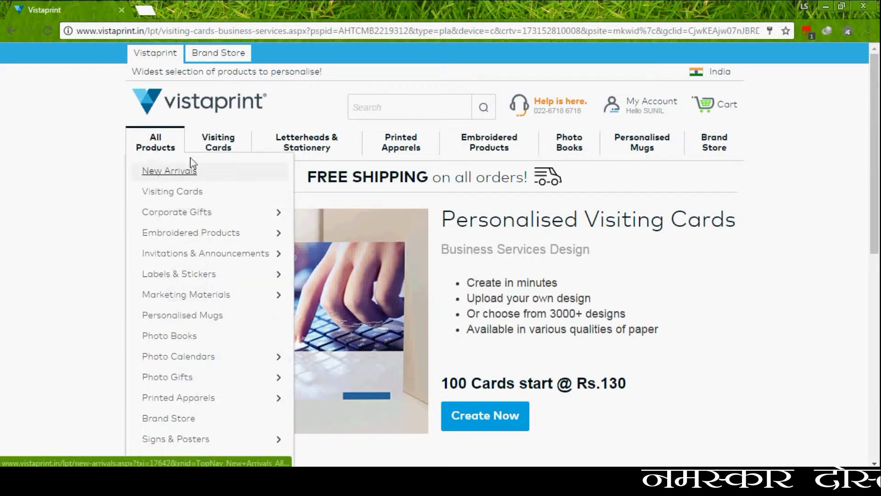
mouse_move(218, 142)
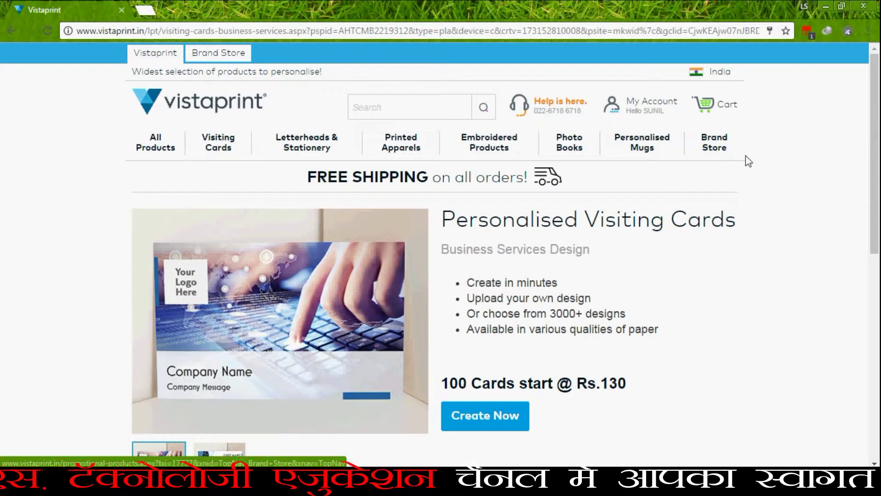
Open Visiting Cards and compare Classic (Rs 130), Signature (Rs 250) and Non-tearable (Rs 300) papers.
click(214, 143)
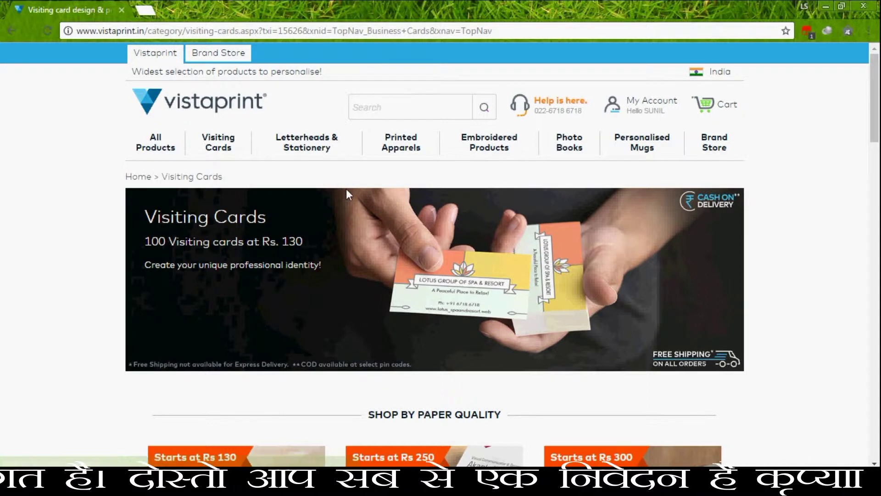
scroll(359, 191, down, 2)
scroll(323, 197, down, 2)
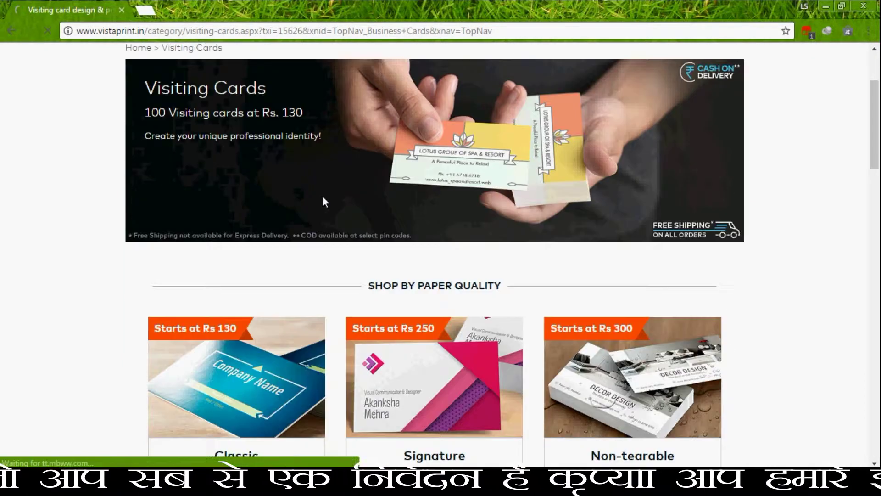
scroll(321, 198, down, 2)
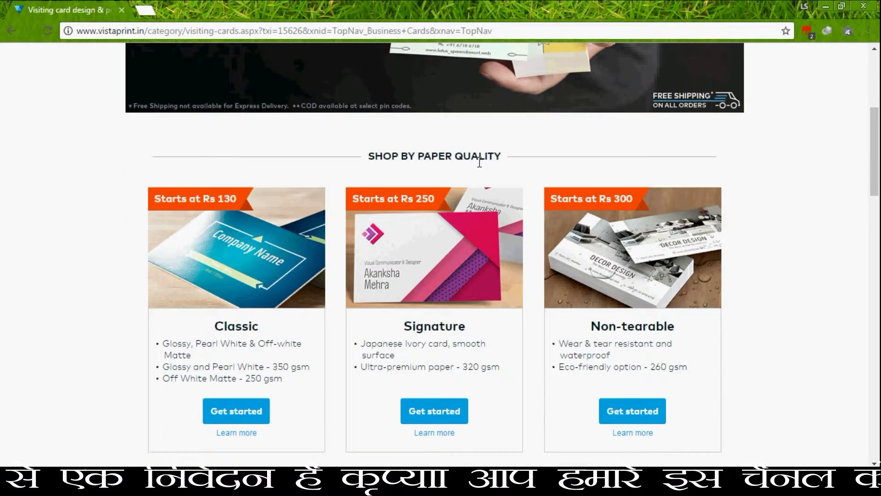
scroll(458, 161, down, 3)
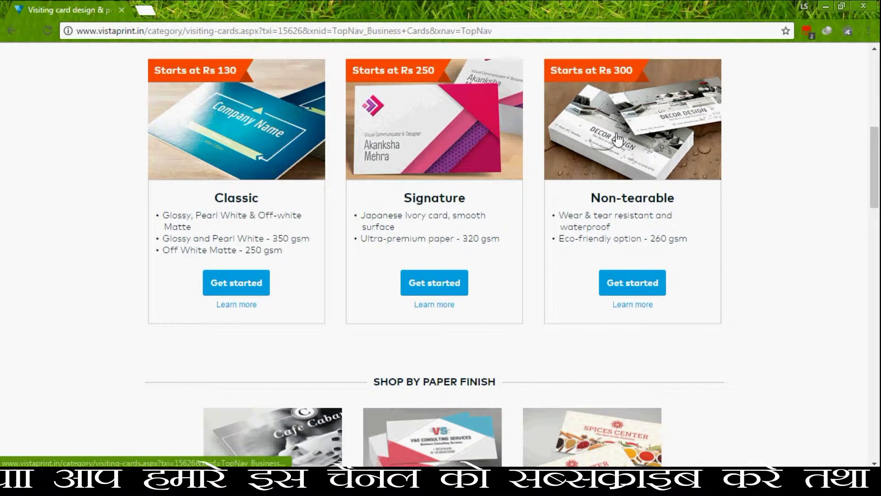
scroll(587, 170, up, 1)
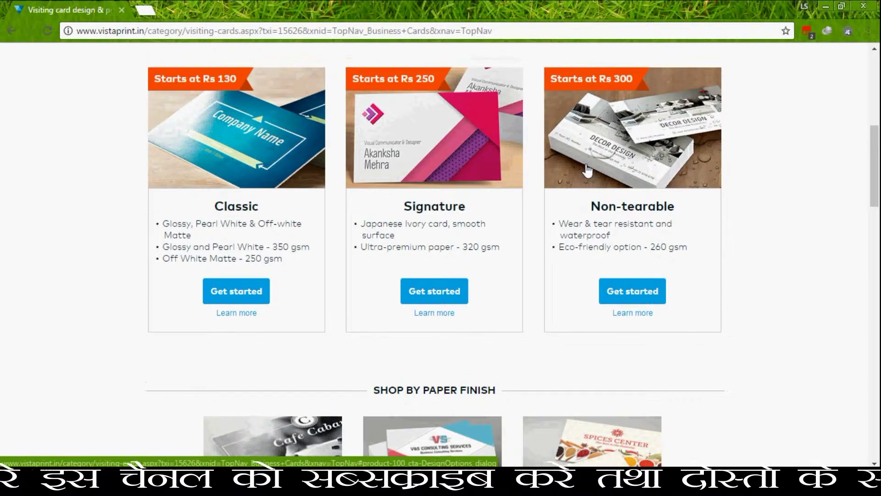
scroll(573, 179, down, 3)
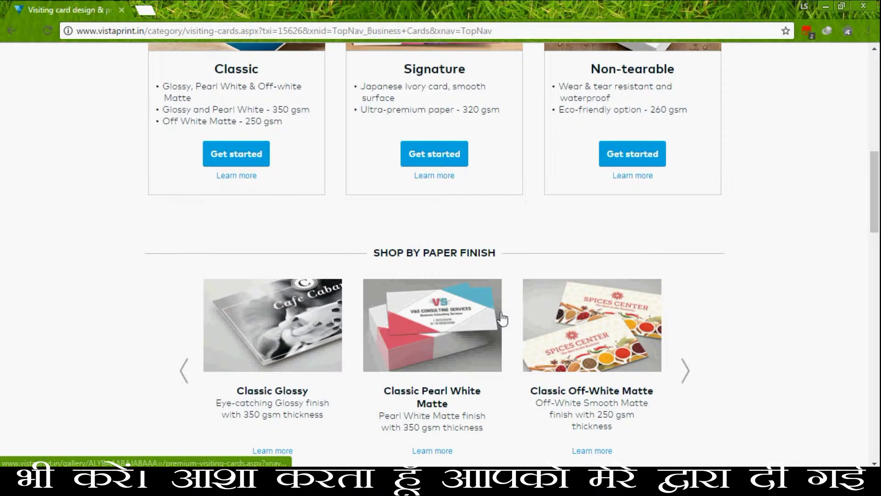
scroll(503, 317, up, 4)
scroll(505, 317, down, 3)
scroll(505, 316, down, 1)
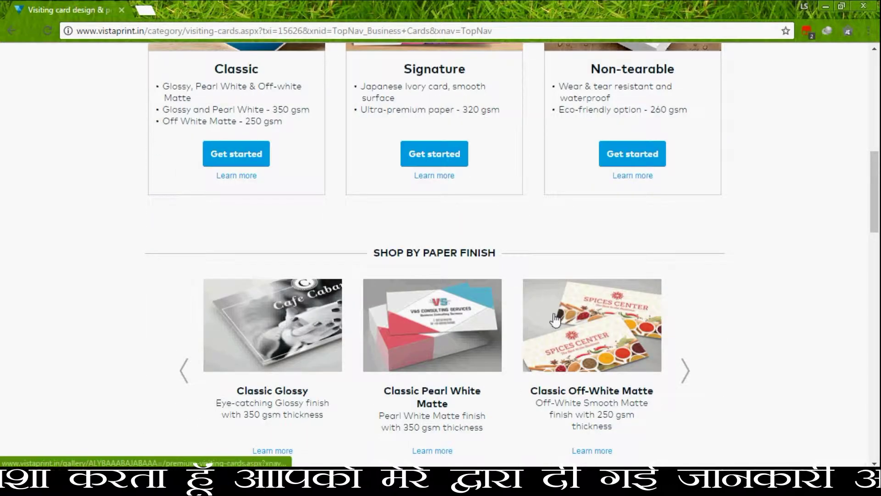
scroll(556, 318, down, 3)
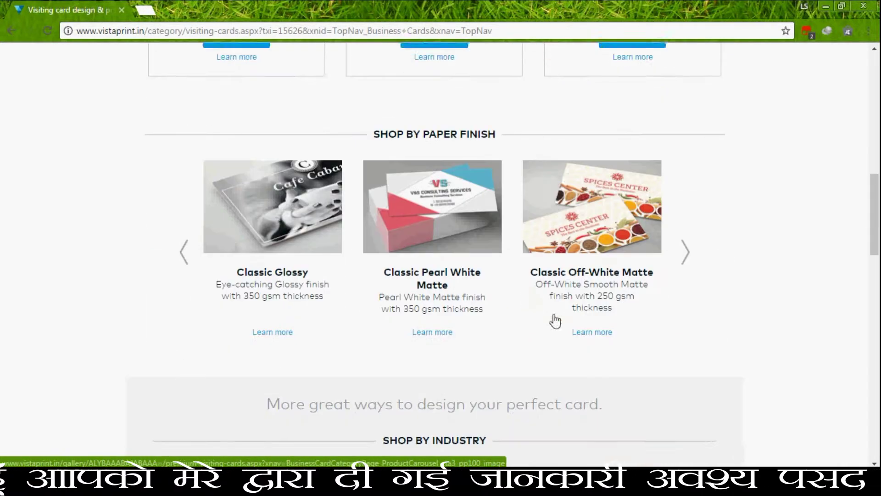
scroll(530, 306, down, 1)
scroll(524, 303, down, 3)
scroll(523, 303, down, 3)
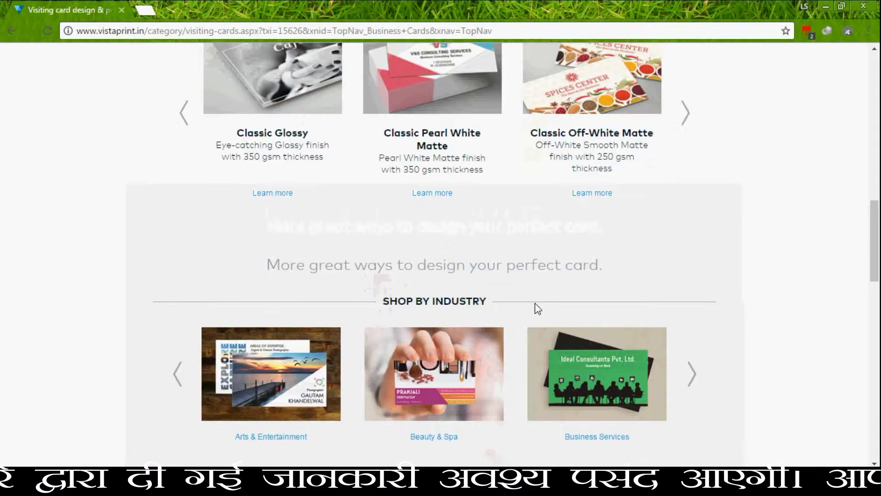
scroll(485, 292, up, 3)
scroll(427, 289, down, 4)
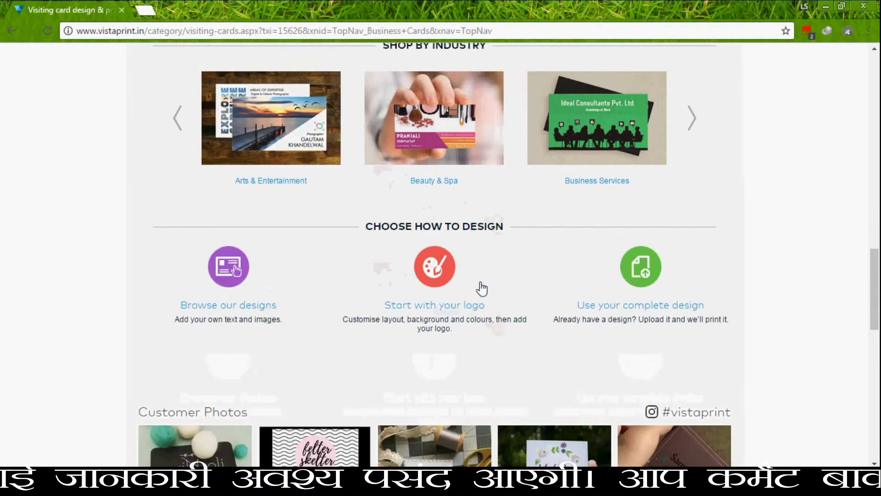
scroll(456, 282, up, 3)
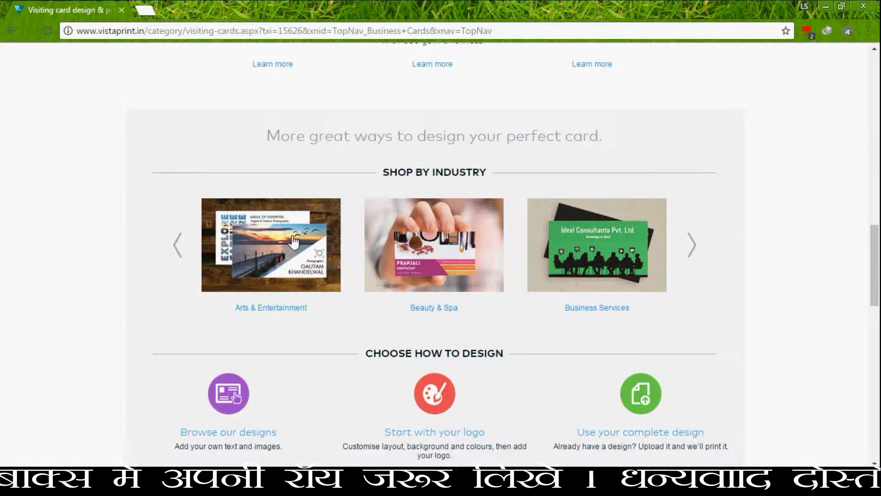
scroll(391, 207, up, 2)
scroll(391, 207, up, 2)
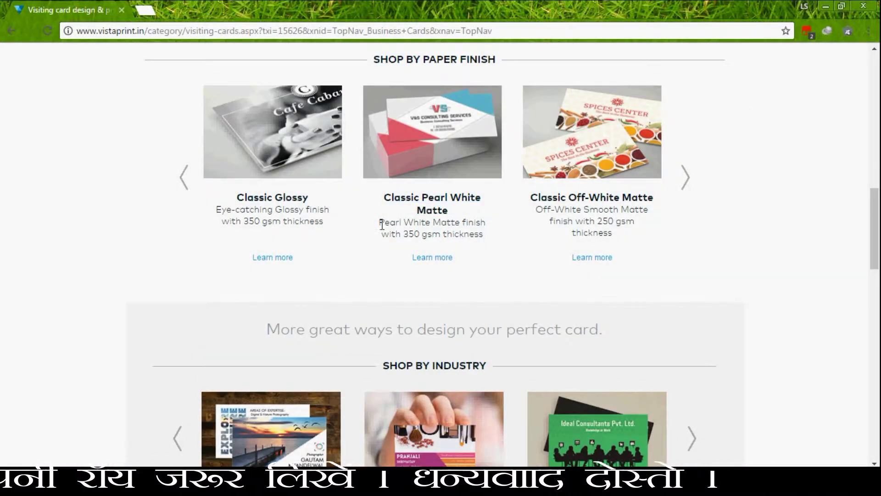
scroll(380, 222, up, 2)
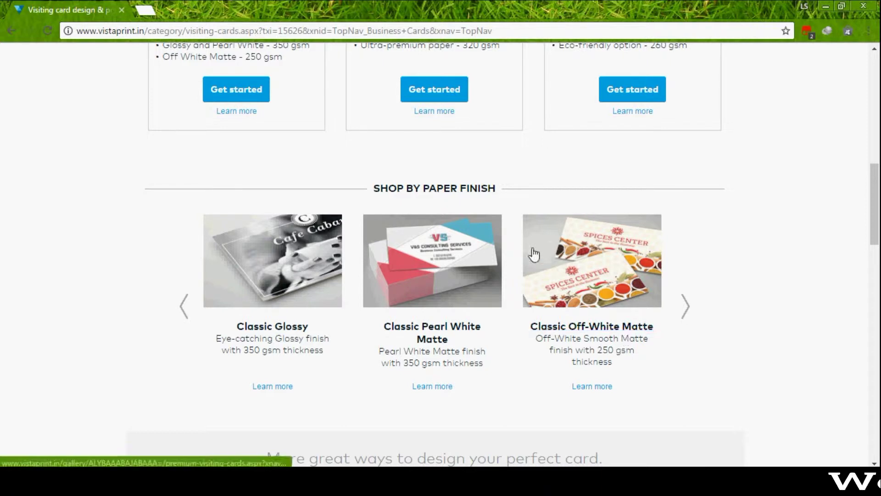
scroll(500, 250, up, 3)
scroll(485, 249, up, 8)
scroll(473, 250, down, 3)
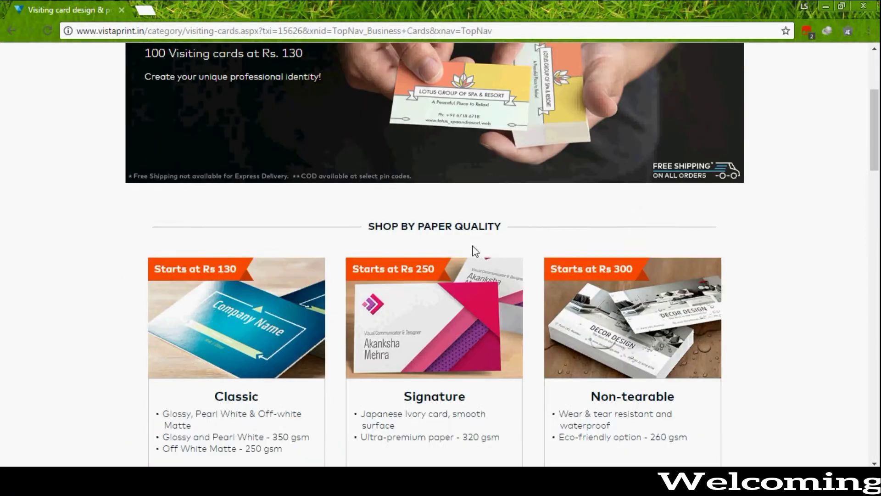
scroll(465, 249, down, 1)
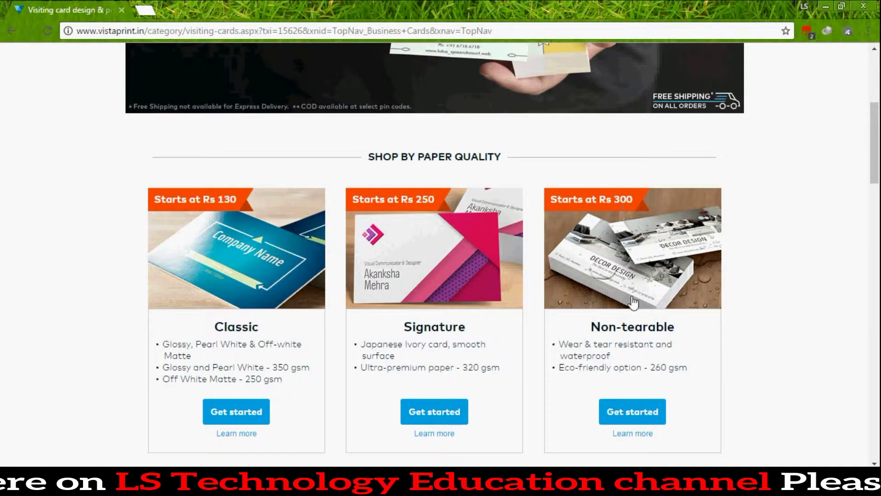
Start designing on premium paper and scroll the 2008-design gallery until the preview popup appears.
click(633, 410)
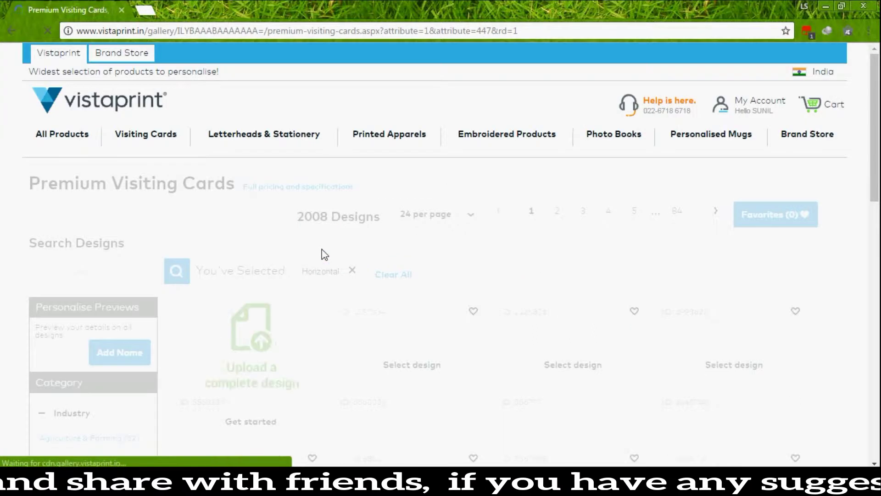
scroll(322, 234, down, 3)
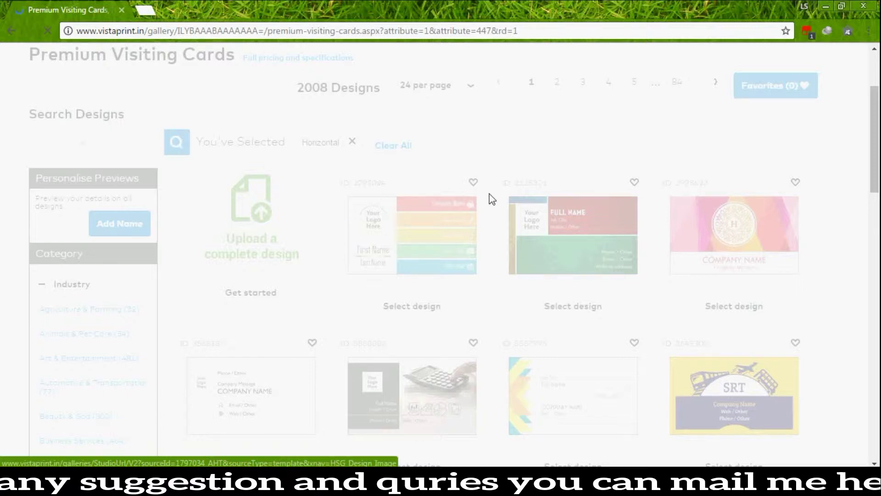
scroll(406, 238, down, 1)
scroll(428, 211, down, 2)
scroll(423, 209, down, 1)
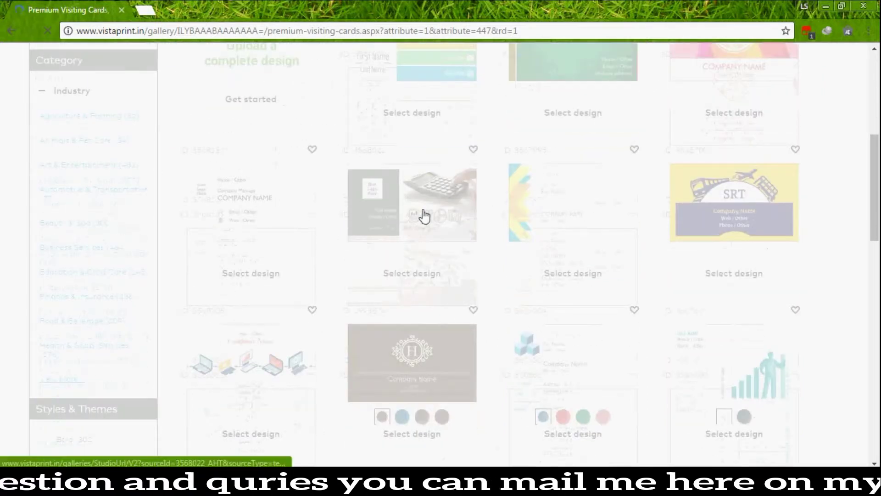
scroll(415, 230, down, 2)
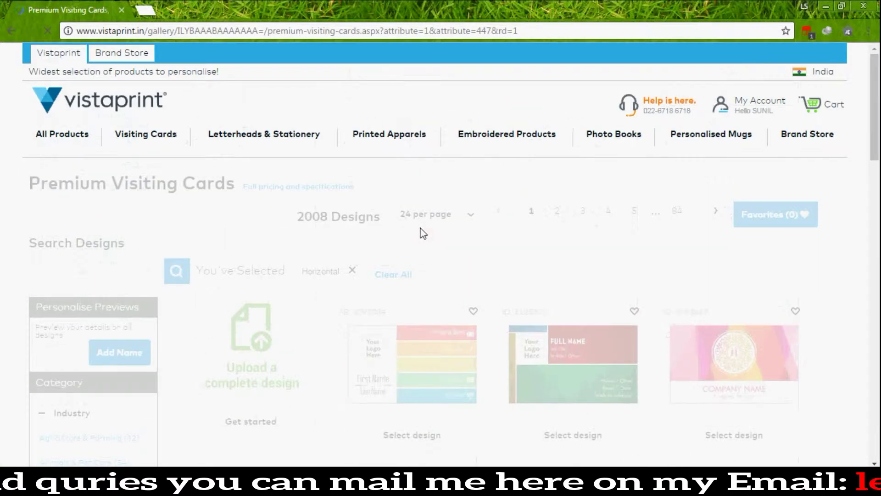
scroll(401, 220, down, 4)
scroll(403, 220, down, 4)
scroll(403, 220, down, 2)
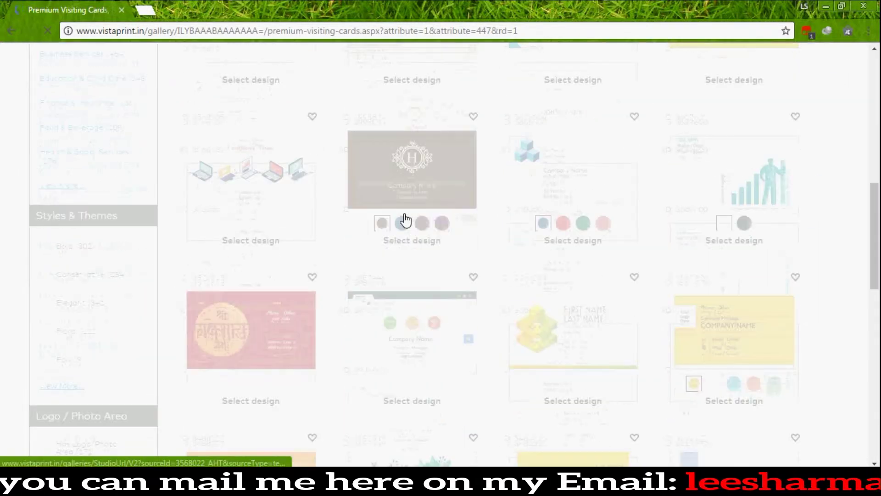
scroll(405, 220, down, 1)
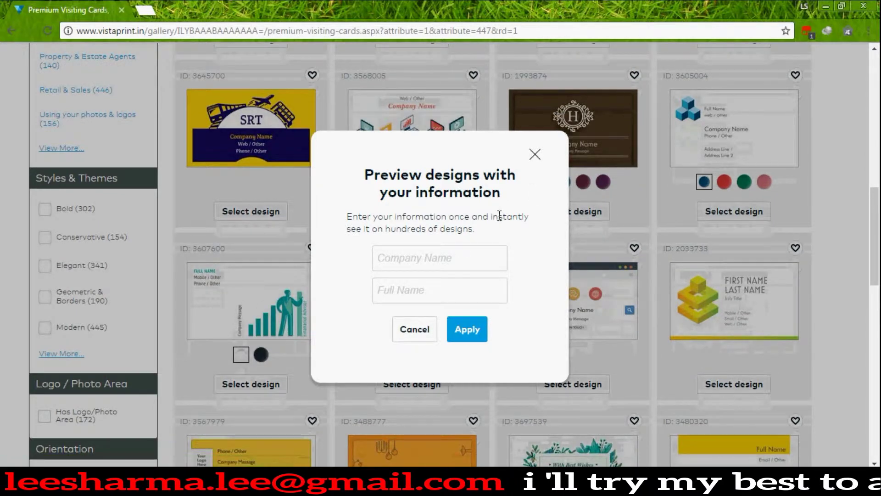
Close the 'Preview designs with your information' popup without entering company or name.
click(401, 258)
click(400, 295)
click(537, 155)
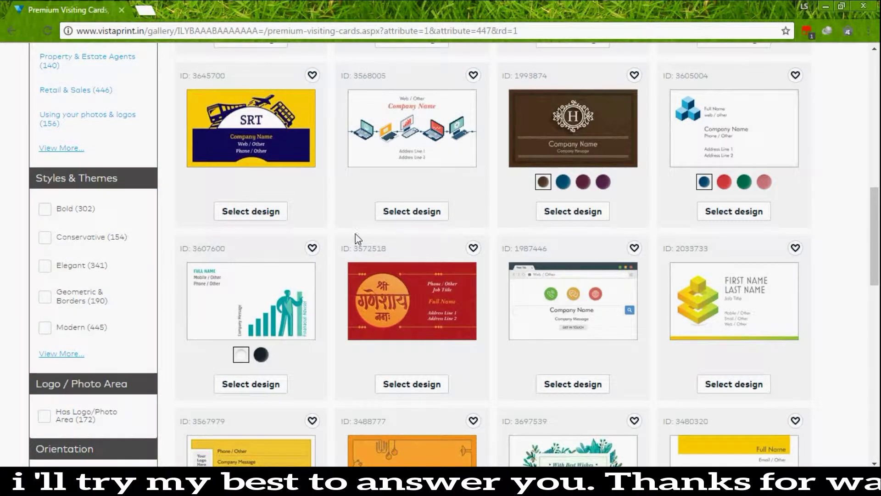
scroll(425, 231, down, 3)
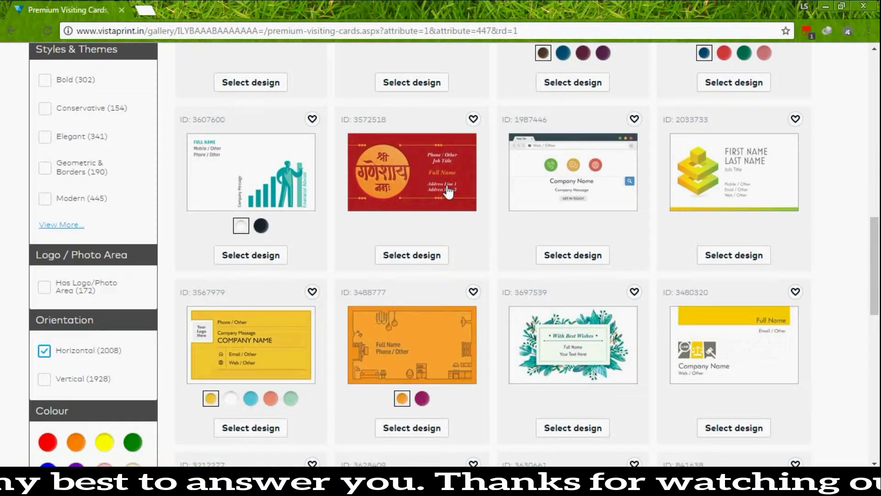
scroll(462, 206, down, 5)
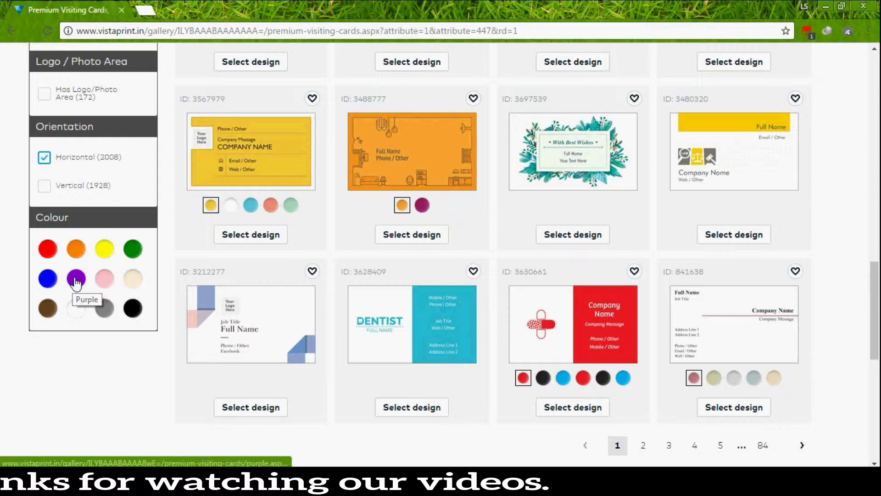
Filter the premium card designs to the Blue colour.
click(48, 278)
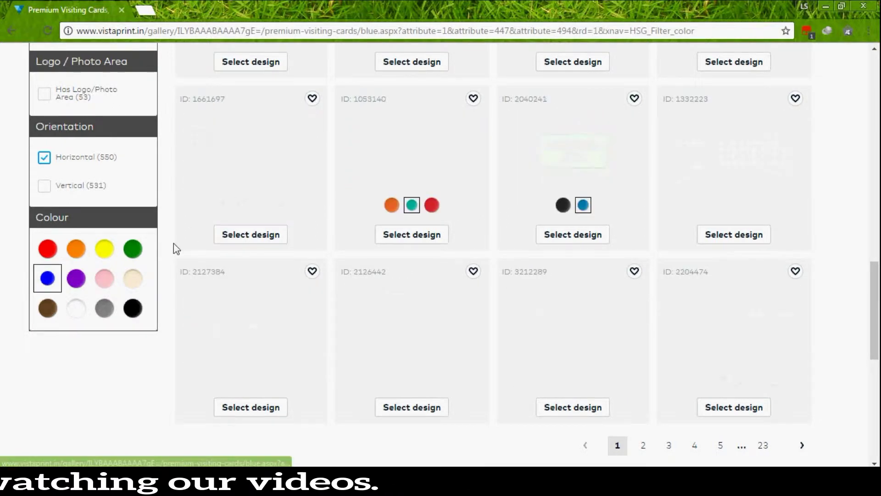
scroll(242, 254, down, 3)
scroll(293, 252, up, 5)
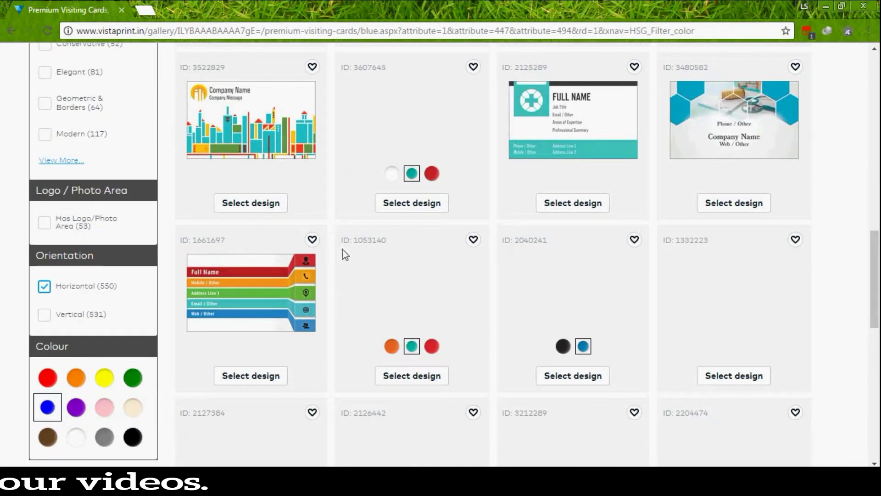
scroll(505, 225, up, 2)
scroll(573, 220, up, 1)
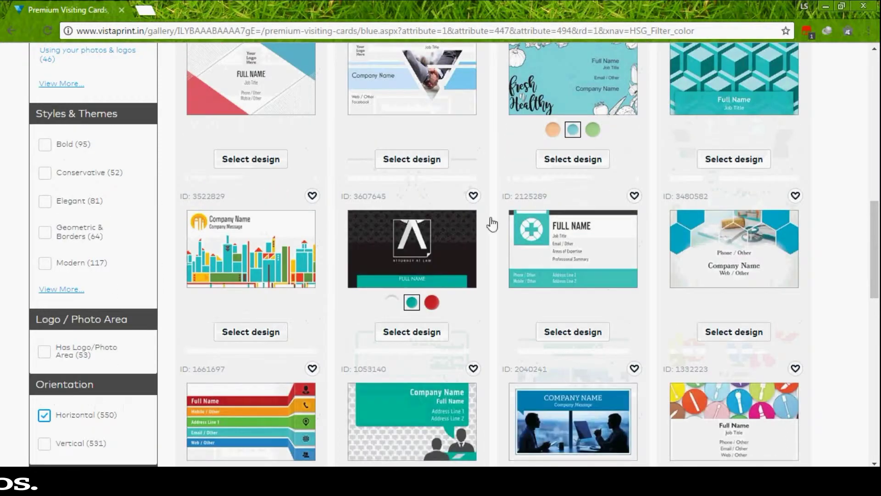
scroll(560, 206, up, 1)
scroll(366, 163, down, 1)
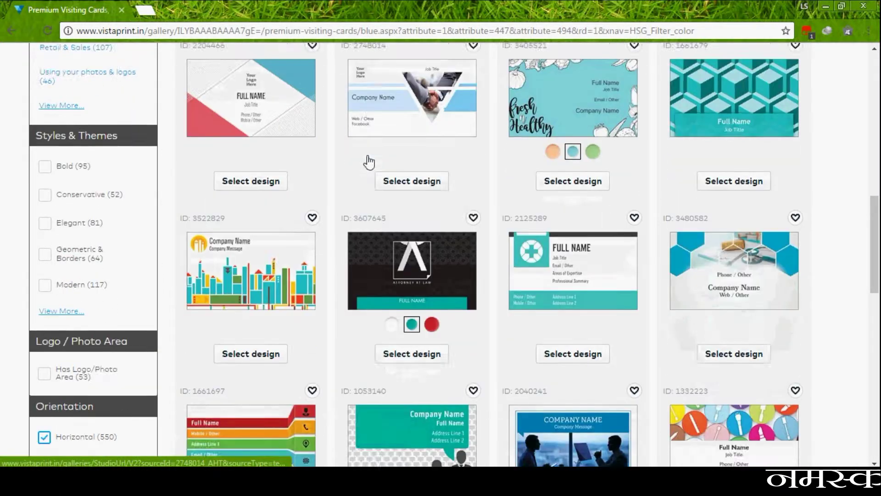
scroll(365, 164, down, 4)
scroll(427, 298, down, 5)
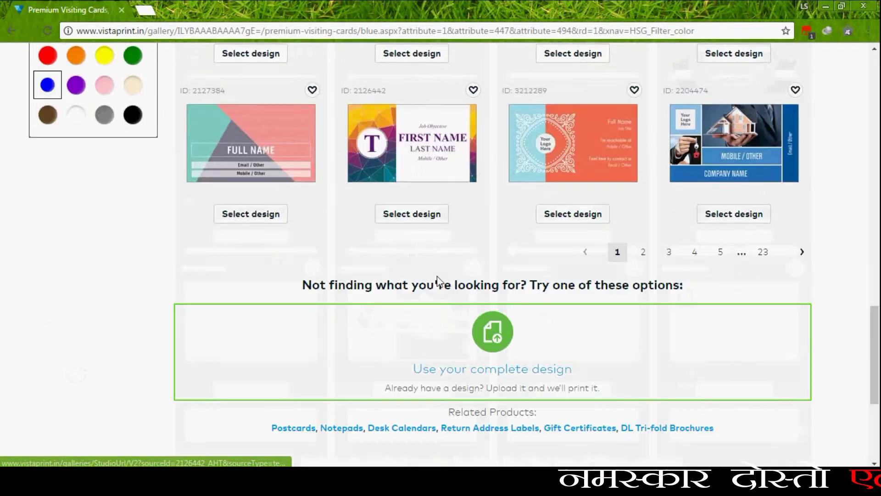
Browse page 2 of the 550 blue horizontal designs.
click(643, 253)
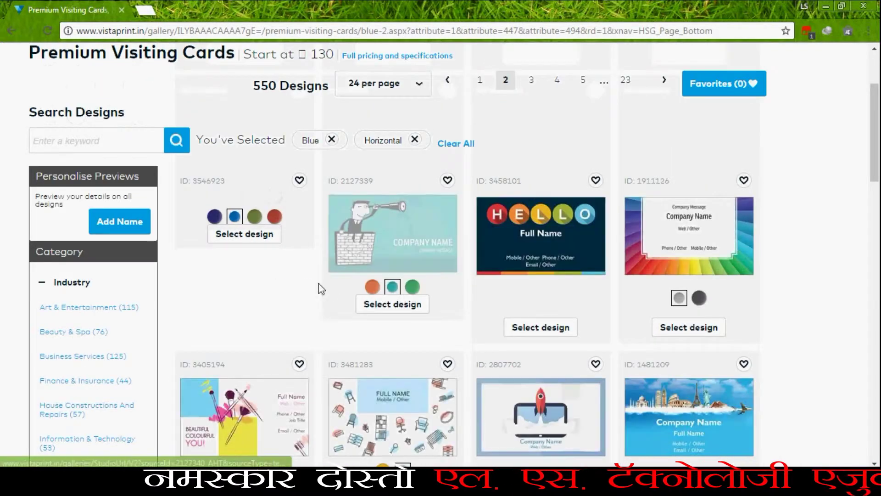
scroll(320, 286, down, 3)
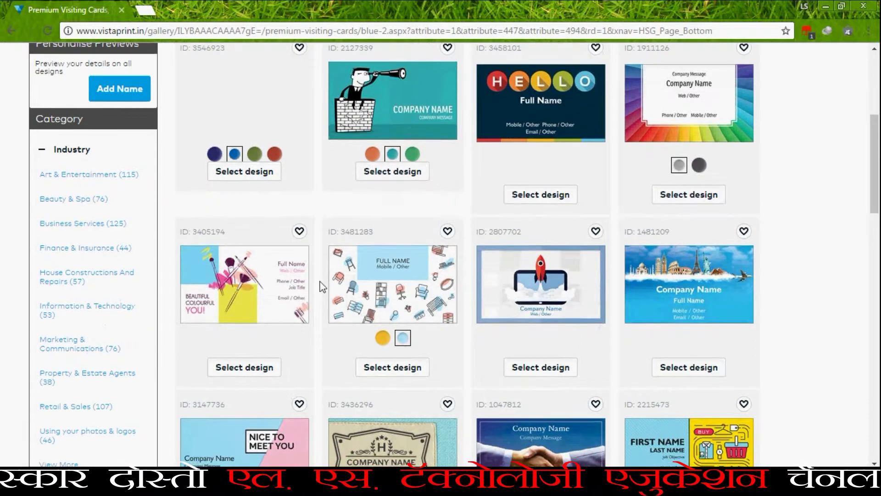
scroll(320, 285, down, 1)
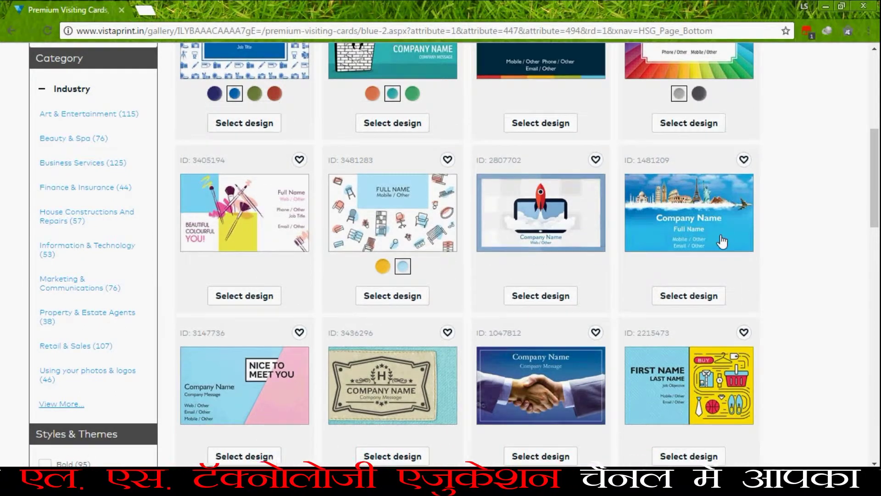
scroll(465, 222, up, 2)
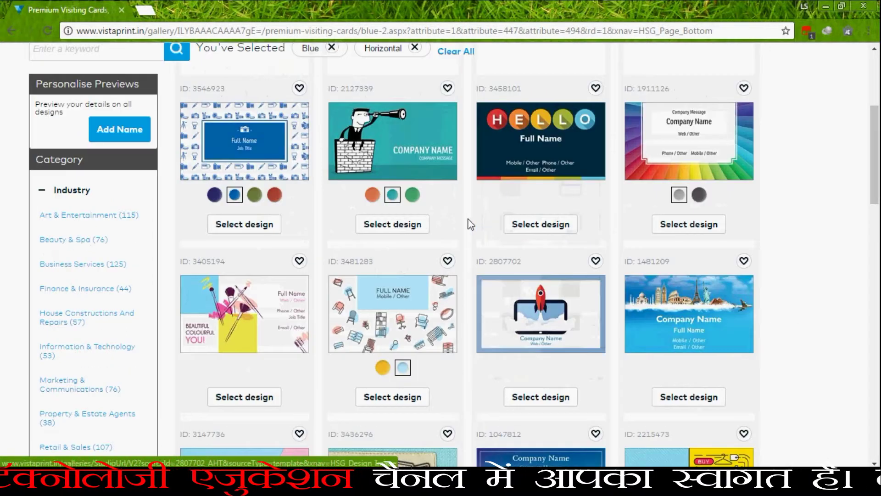
scroll(438, 228, up, 3)
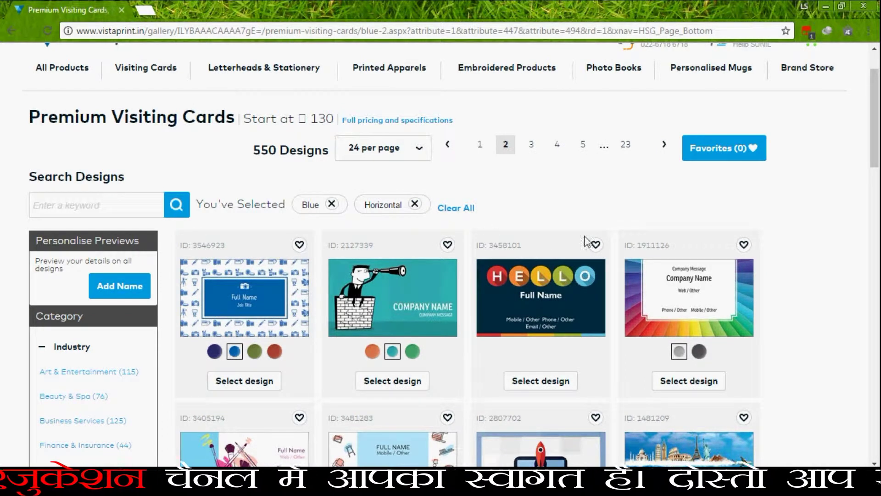
scroll(457, 238, down, 5)
scroll(294, 287, down, 1)
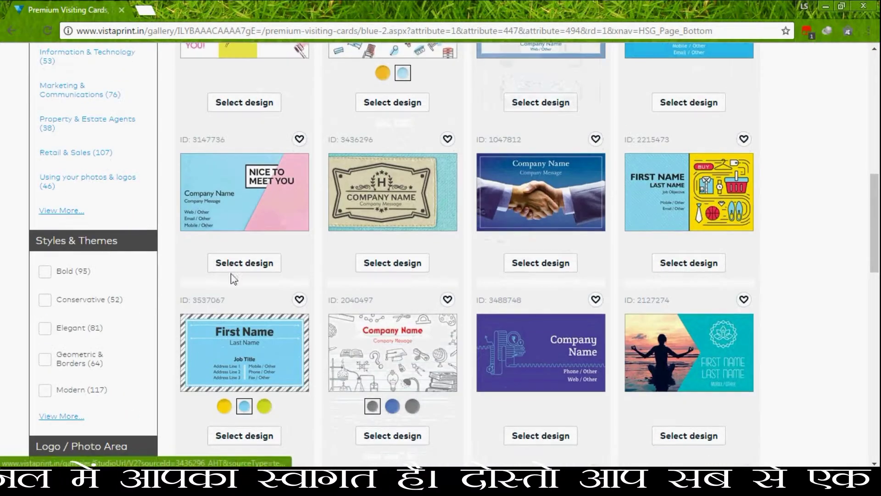
scroll(87, 161, up, 3)
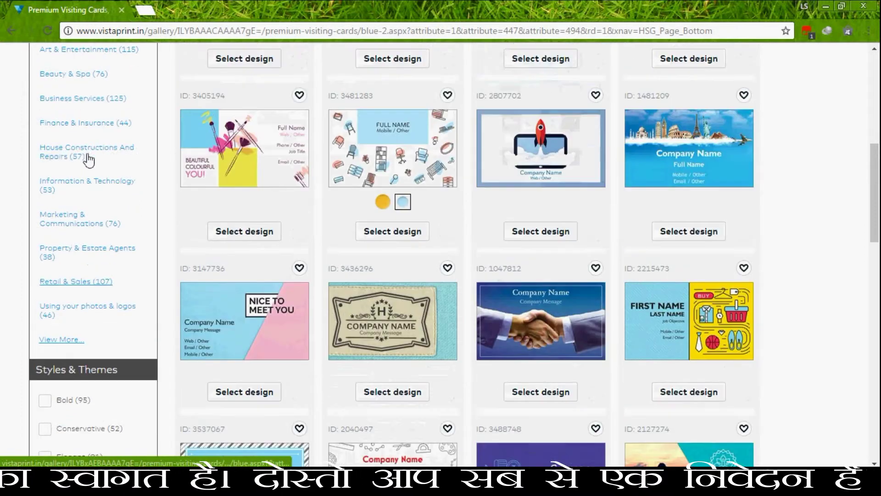
Add the Property & Estate Agents category filter, narrowing results to 38 designs.
click(84, 251)
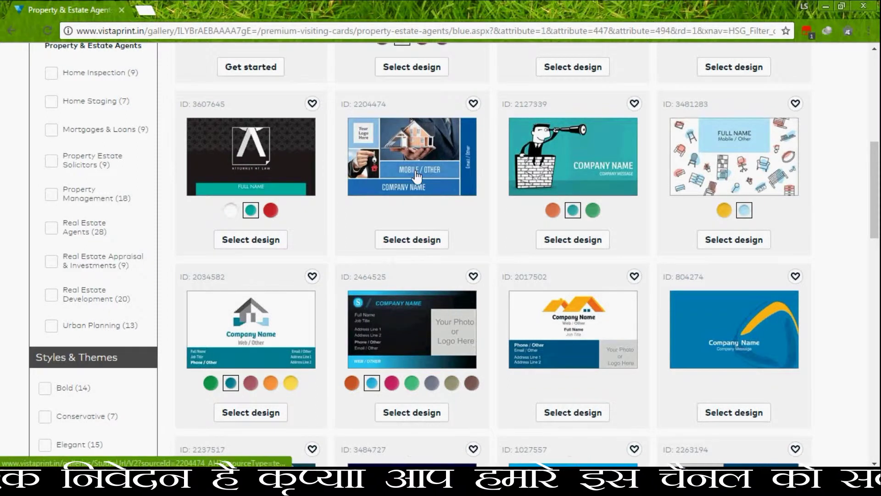
scroll(413, 173, down, 2)
scroll(413, 173, down, 4)
scroll(412, 171, down, 1)
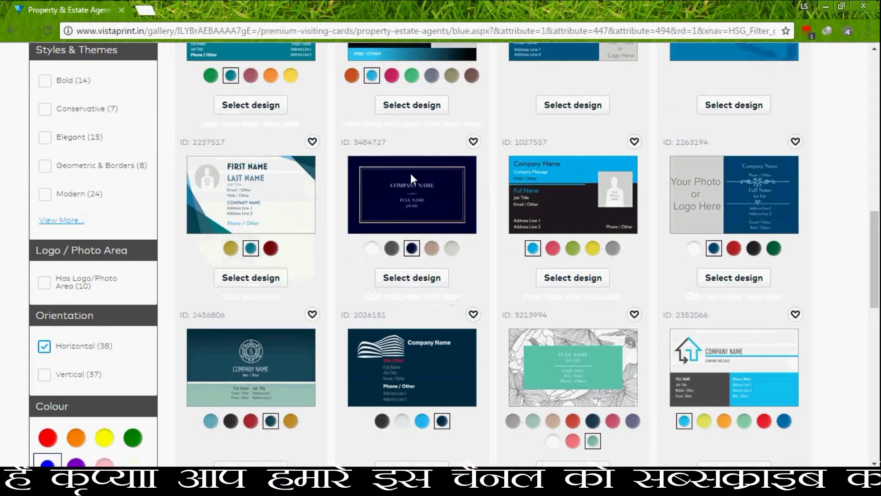
scroll(411, 175, down, 2)
scroll(418, 179, down, 2)
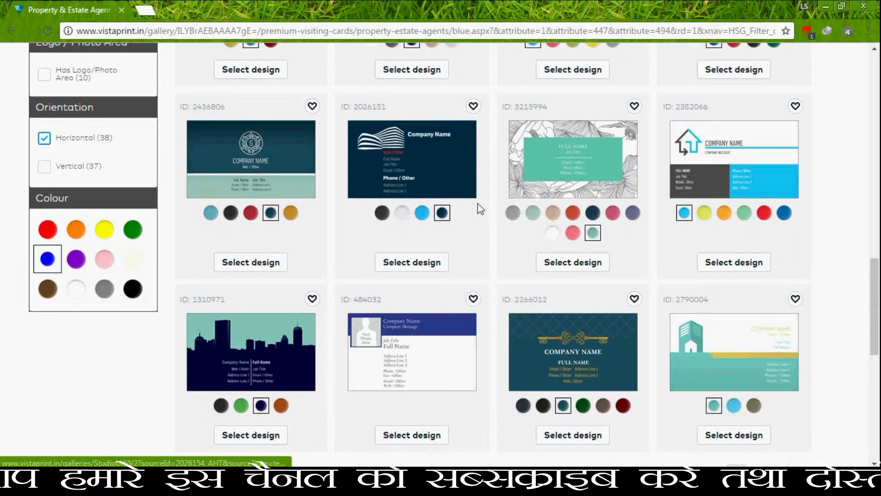
scroll(480, 205, up, 1)
scroll(481, 205, up, 1)
scroll(483, 205, up, 1)
scroll(483, 205, up, 5)
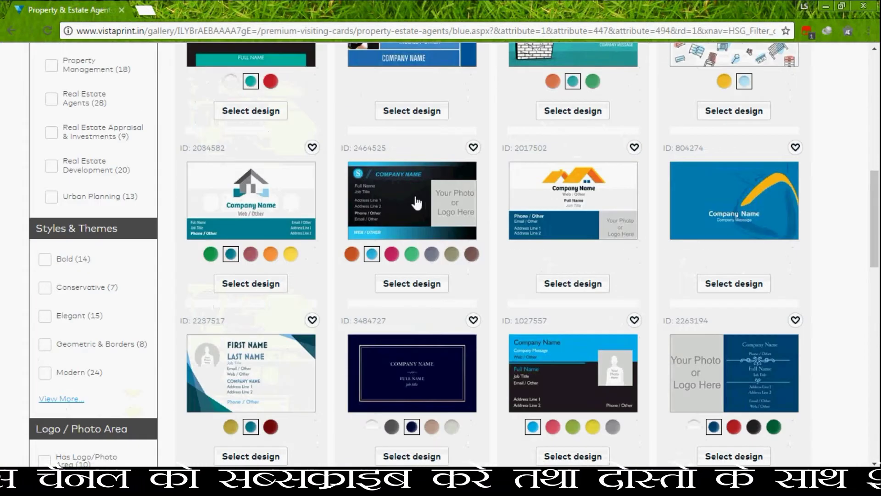
scroll(417, 200, up, 2)
scroll(383, 192, up, 1)
scroll(473, 186, up, 3)
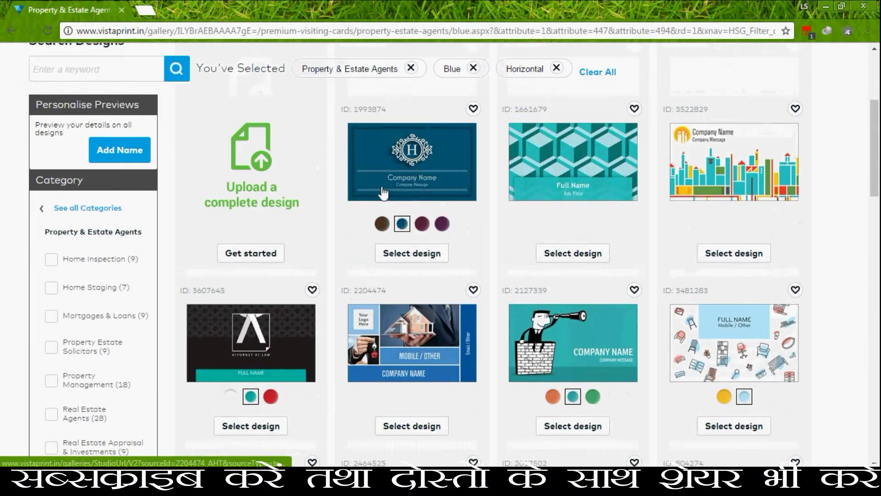
scroll(331, 162, down, 1)
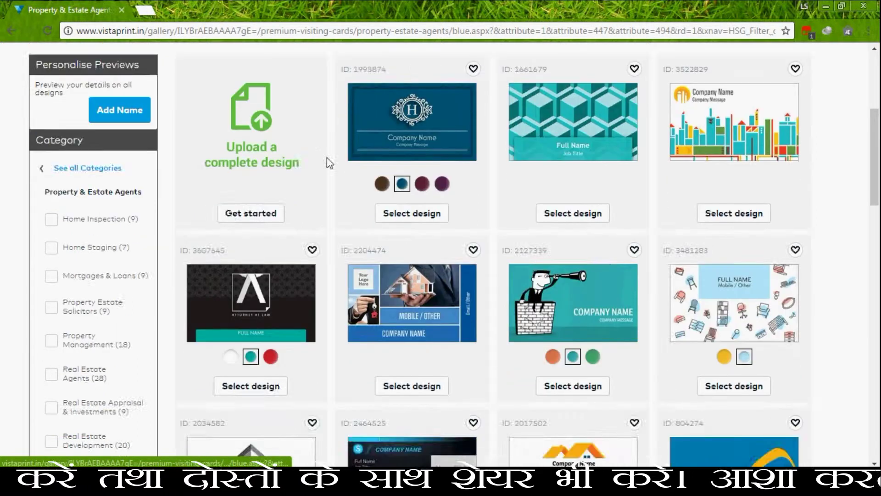
scroll(367, 192, down, 6)
scroll(413, 239, down, 4)
scroll(459, 282, down, 2)
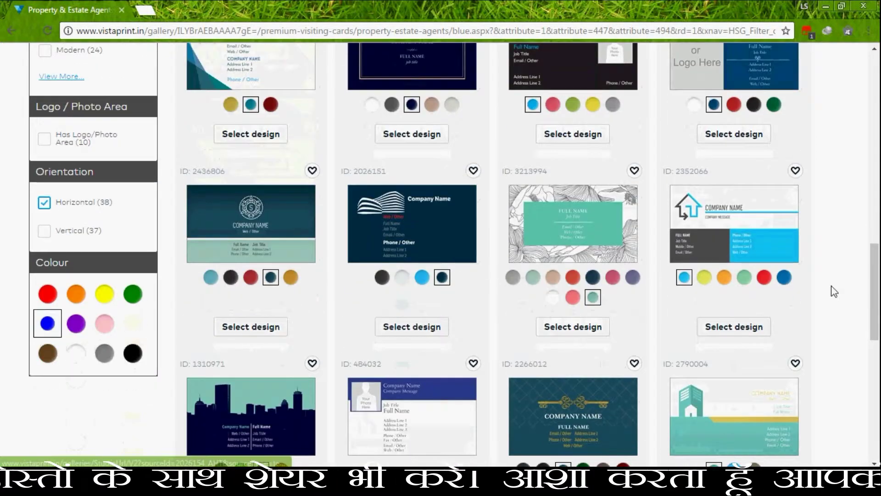
scroll(426, 268, down, 2)
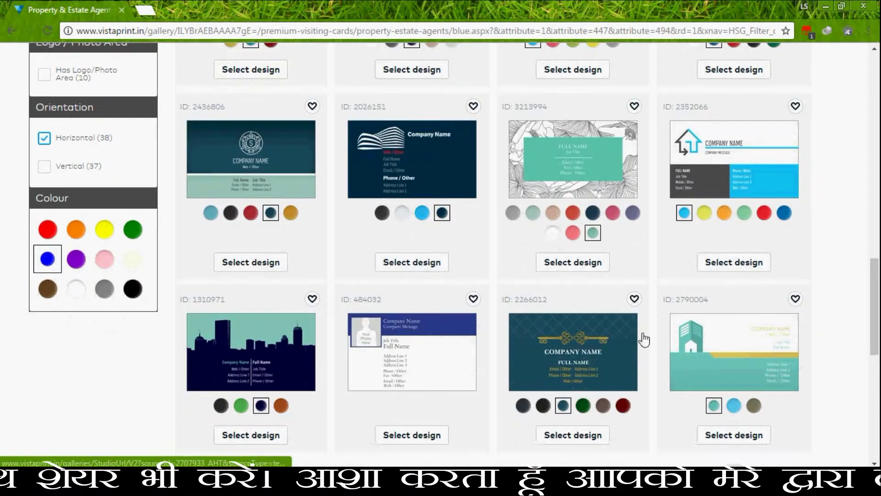
scroll(643, 335, up, 4)
scroll(622, 373, down, 3)
scroll(640, 374, down, 4)
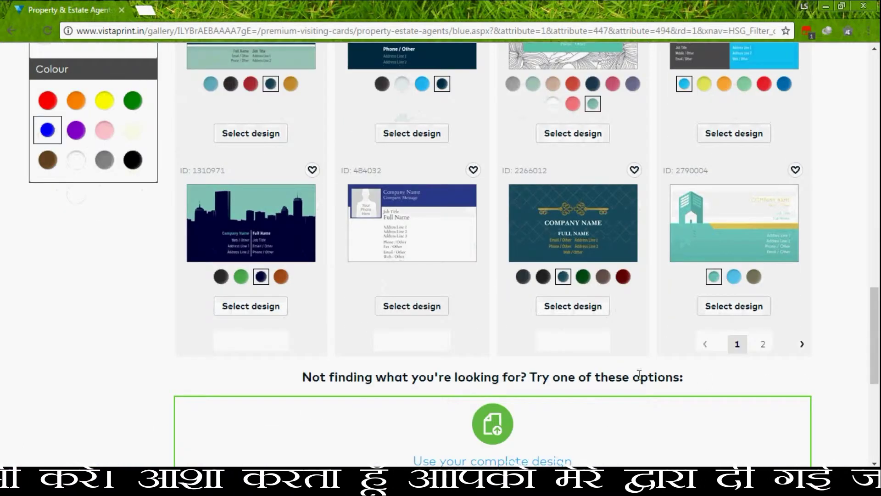
Browse page 2 of the 38 Property & Estate Agents designs.
click(763, 344)
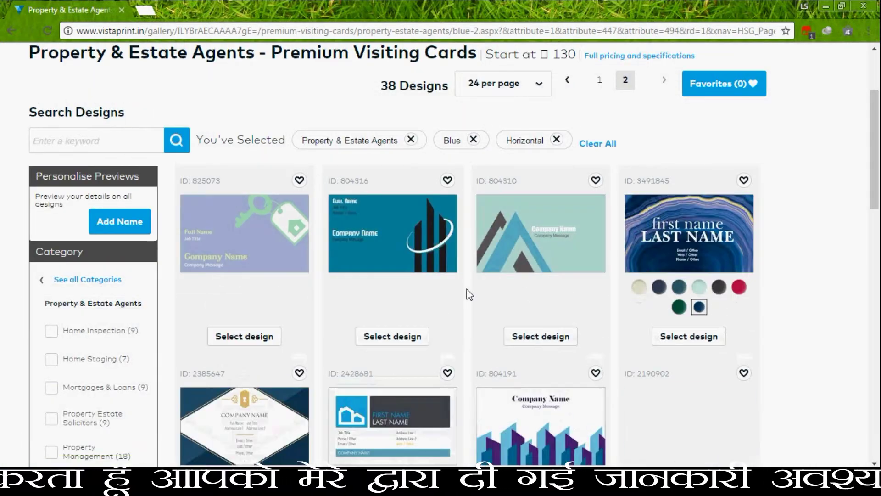
scroll(469, 294, down, 2)
scroll(474, 288, down, 5)
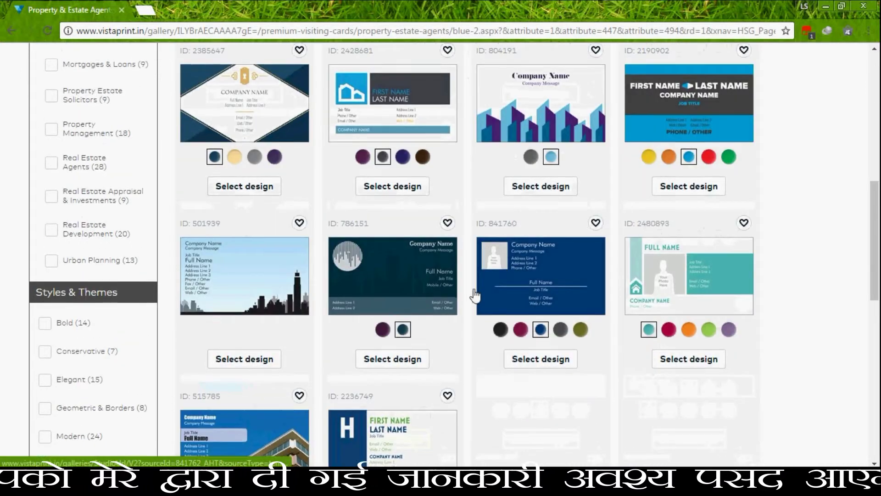
scroll(475, 295, down, 4)
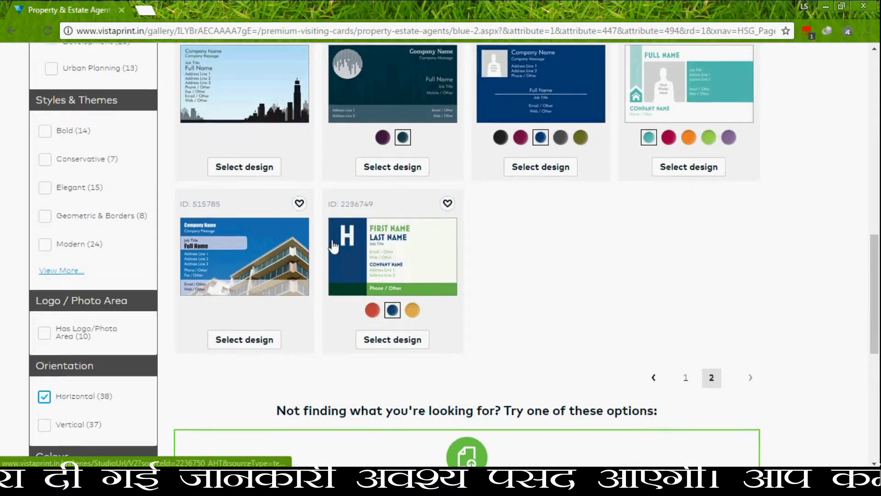
scroll(349, 252, up, 4)
scroll(398, 276, up, 6)
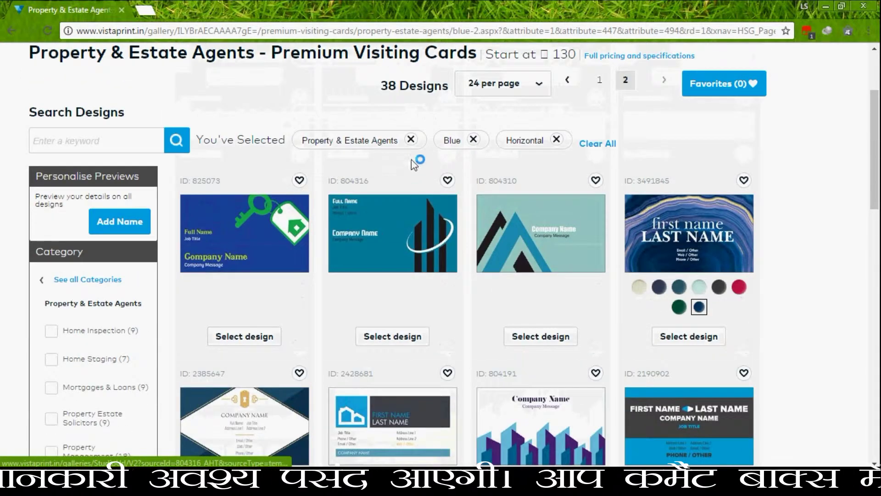
scroll(231, 258, down, 3)
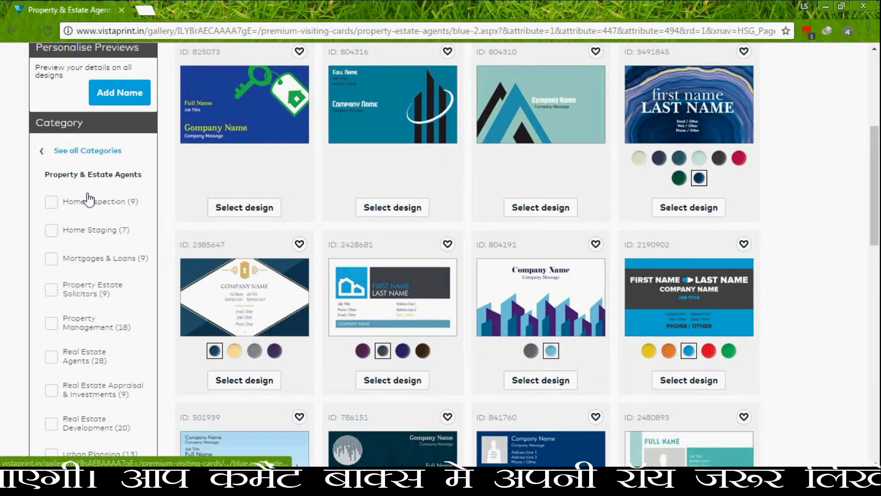
Narrow the gallery to the Property Estate Solicitors subcategory.
click(85, 293)
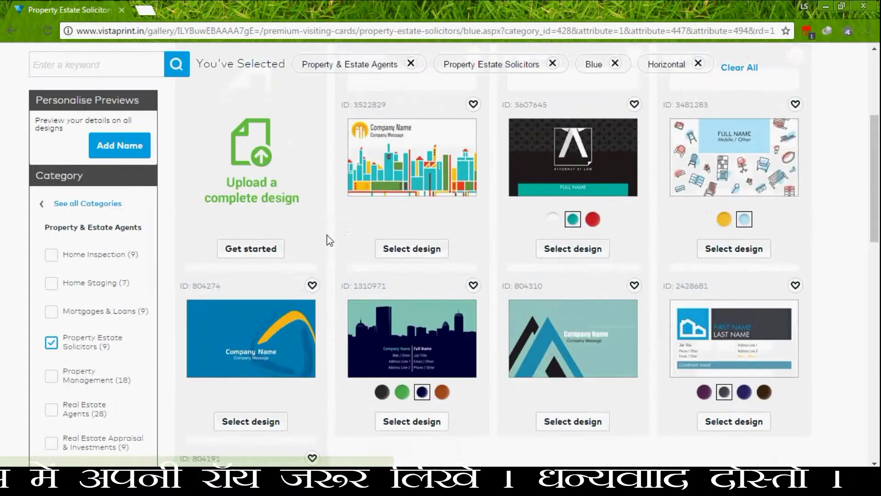
scroll(362, 256, down, 2)
scroll(362, 256, up, 3)
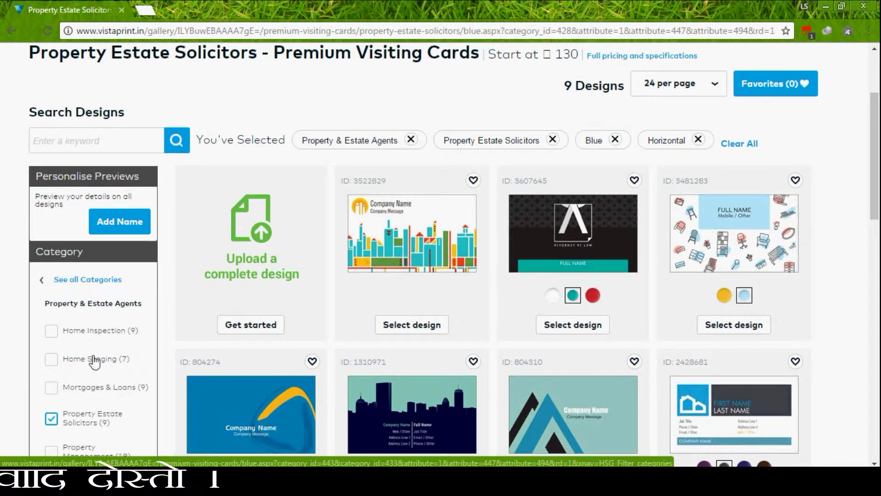
Add Home Inspection to the filters, leaving 12 blue horizontal designs.
click(95, 338)
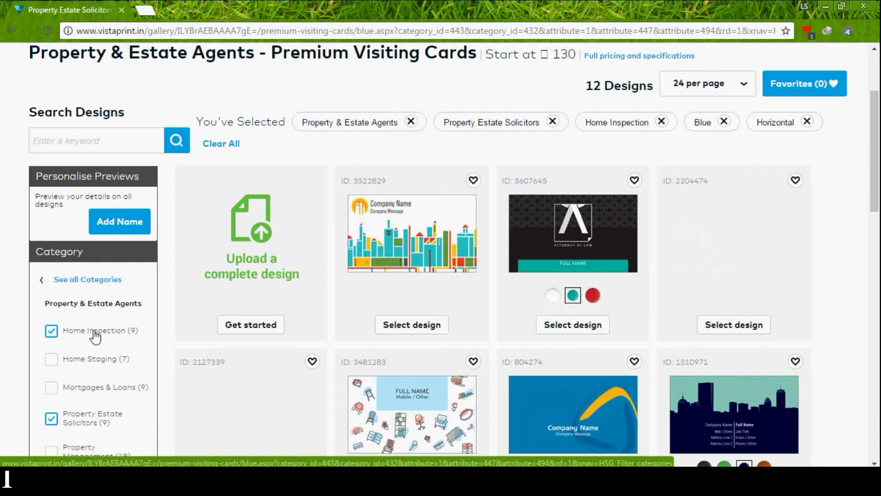
scroll(477, 303, down, 6)
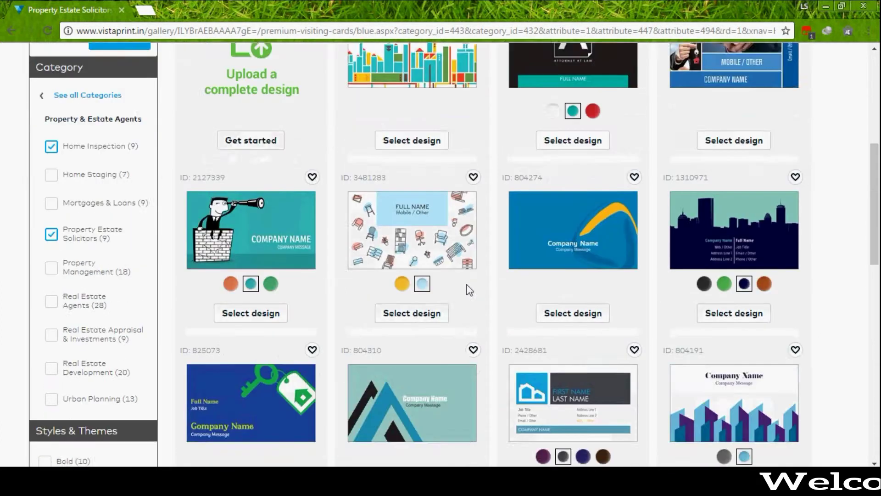
scroll(468, 289, up, 5)
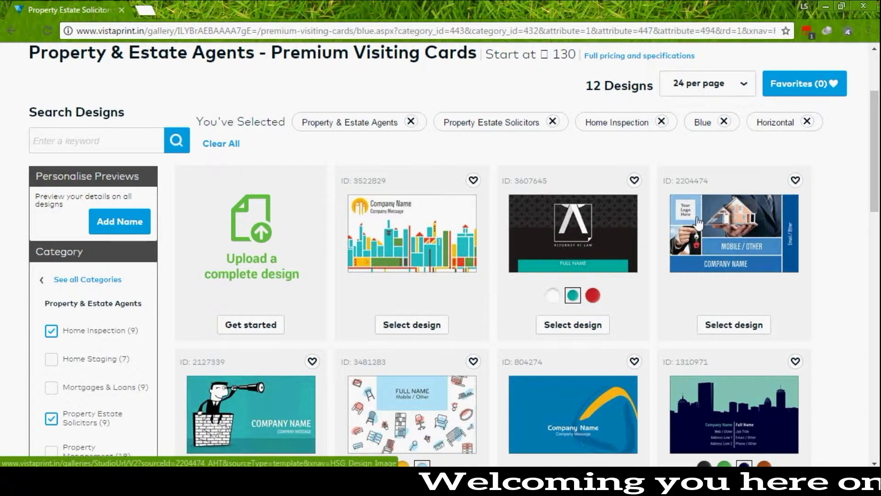
scroll(446, 225, down, 3)
scroll(447, 225, down, 3)
scroll(449, 223, down, 3)
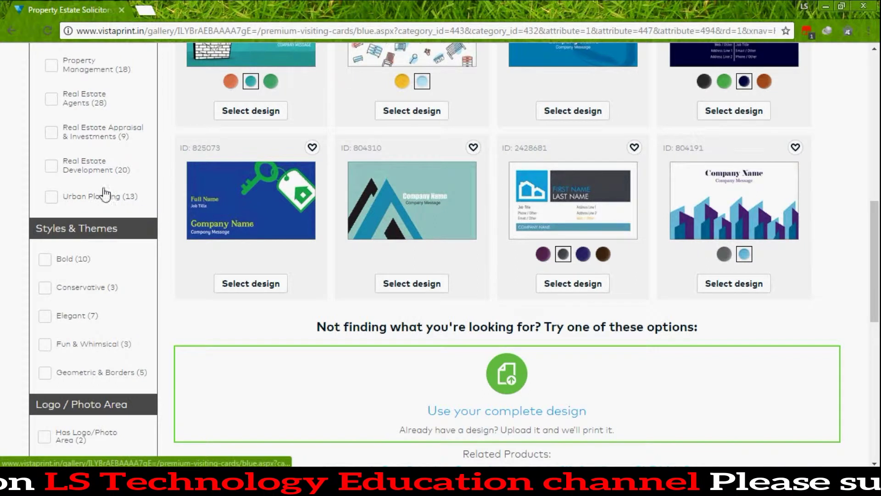
Add Urban Planning to the category filters and browse the results.
click(98, 198)
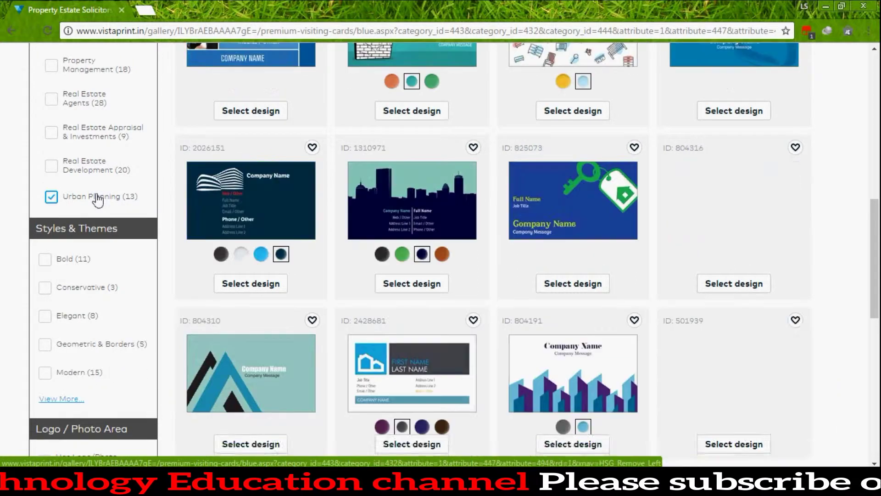
scroll(505, 251, down, 3)
scroll(512, 241, down, 2)
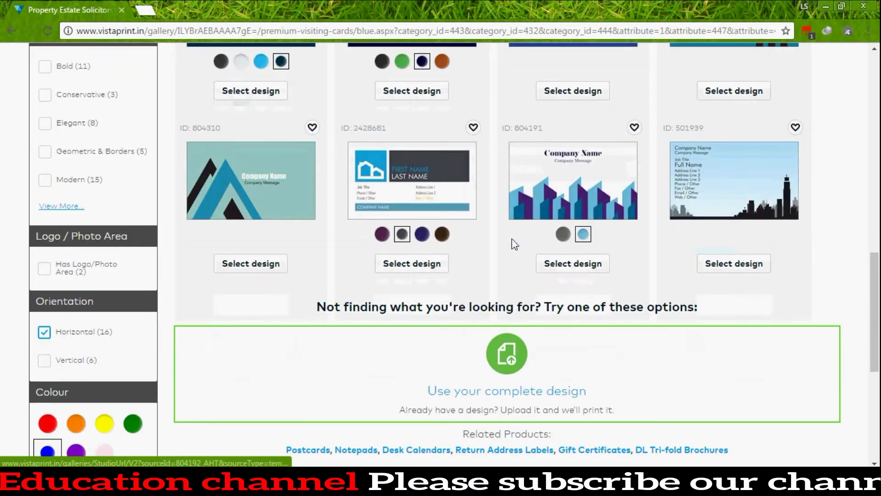
scroll(511, 238, up, 10)
scroll(435, 236, up, 2)
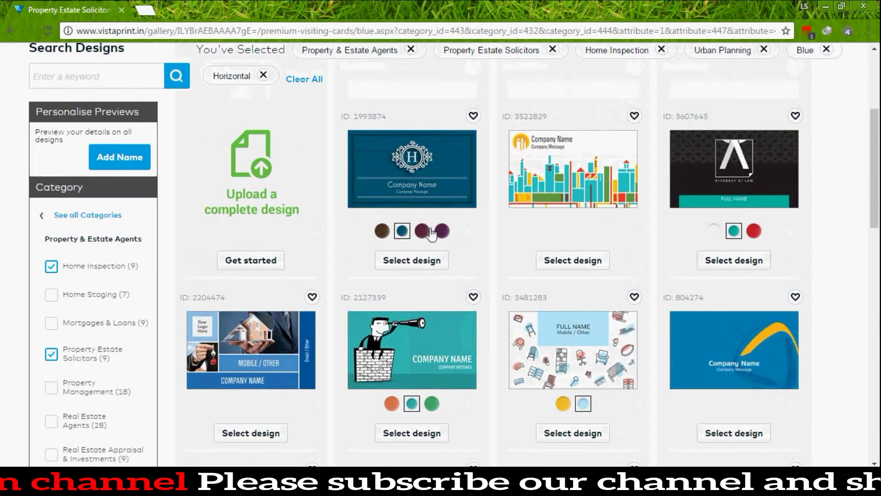
scroll(420, 233, down, 1)
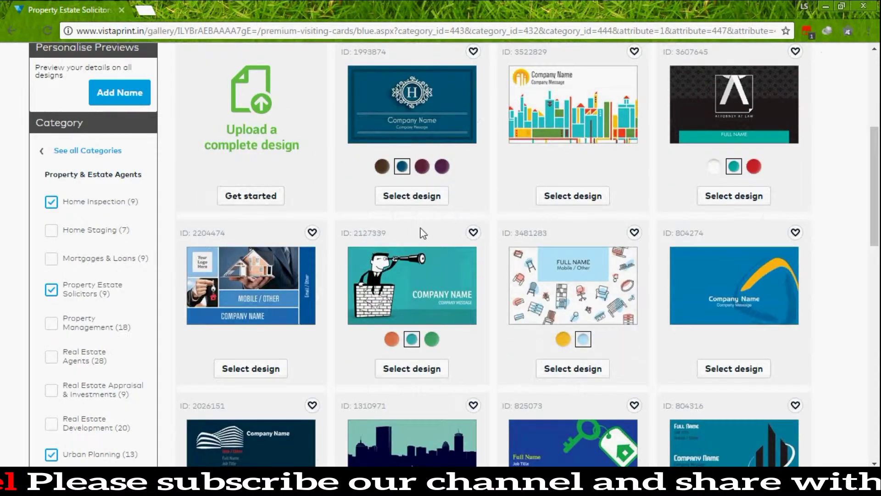
scroll(425, 235, down, 1)
scroll(431, 238, down, 1)
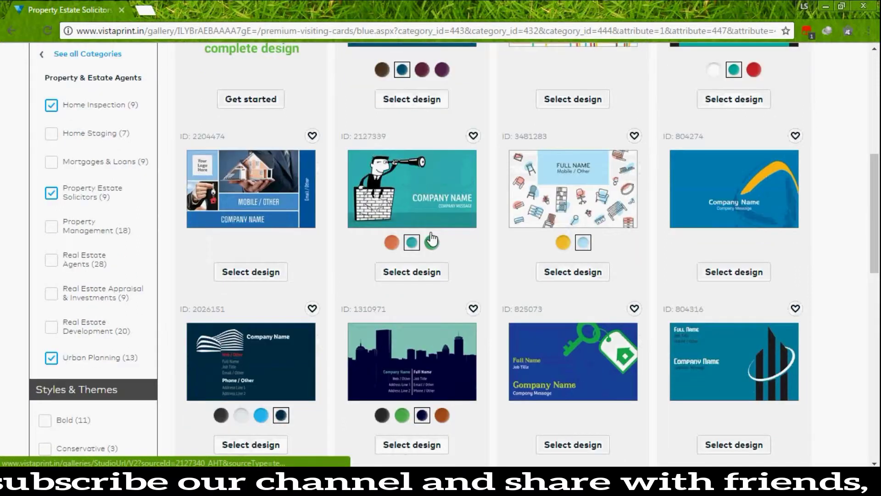
scroll(432, 238, down, 1)
scroll(432, 238, up, 4)
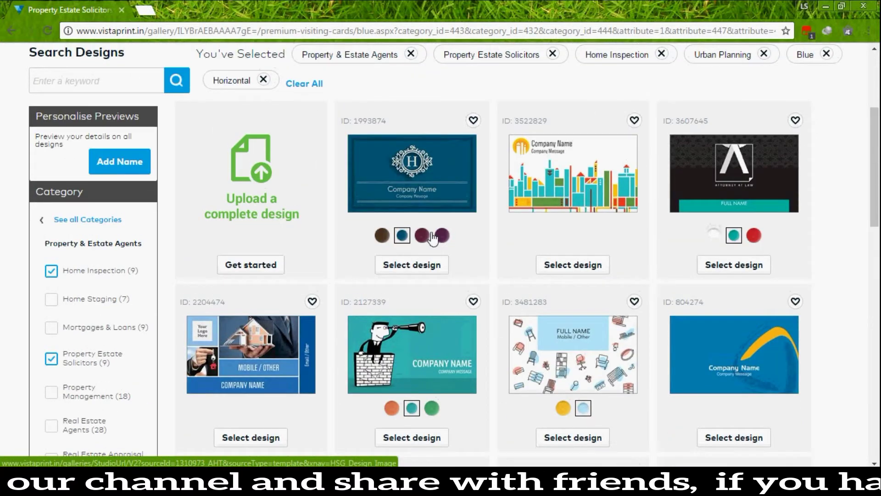
scroll(433, 238, up, 3)
scroll(435, 232, down, 1)
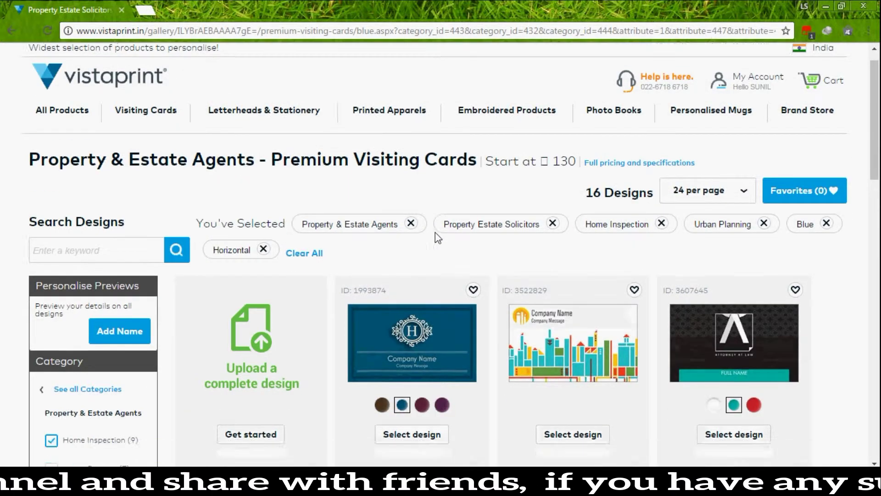
scroll(435, 233, down, 4)
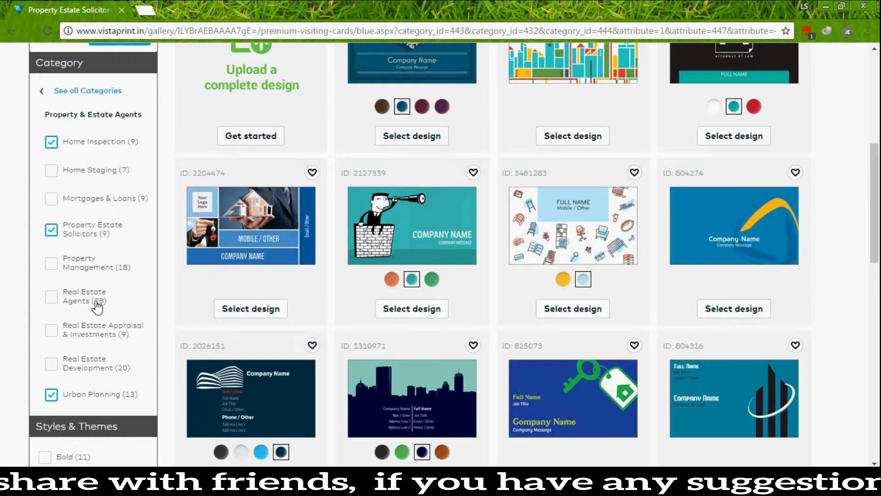
Include Real Estate Agents designs and view the second page of matches.
click(68, 298)
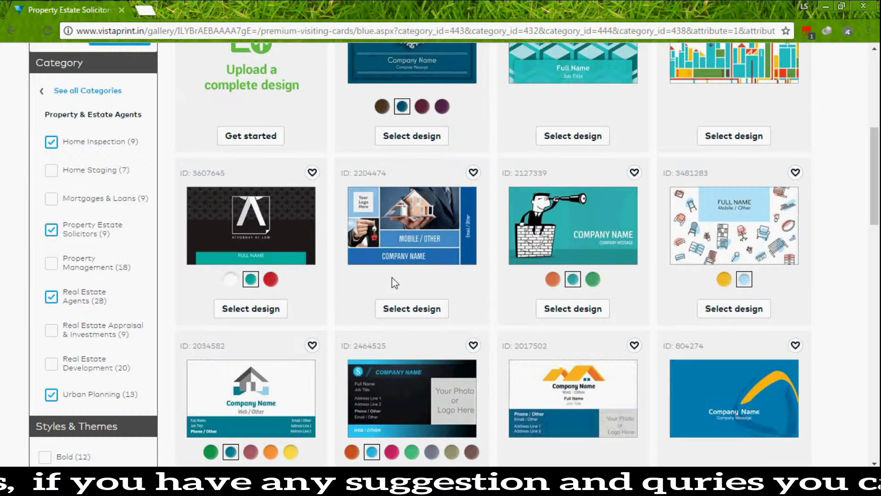
scroll(393, 281, up, 3)
scroll(400, 277, down, 2)
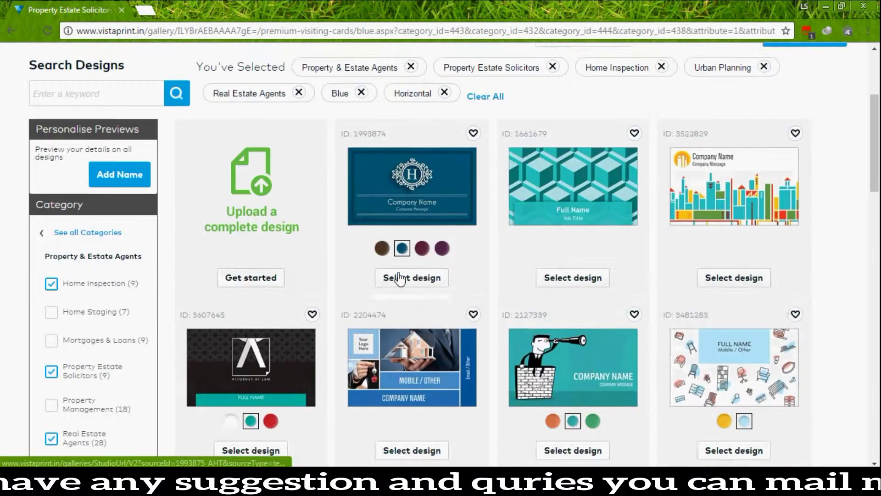
scroll(400, 278, down, 5)
scroll(399, 276, down, 2)
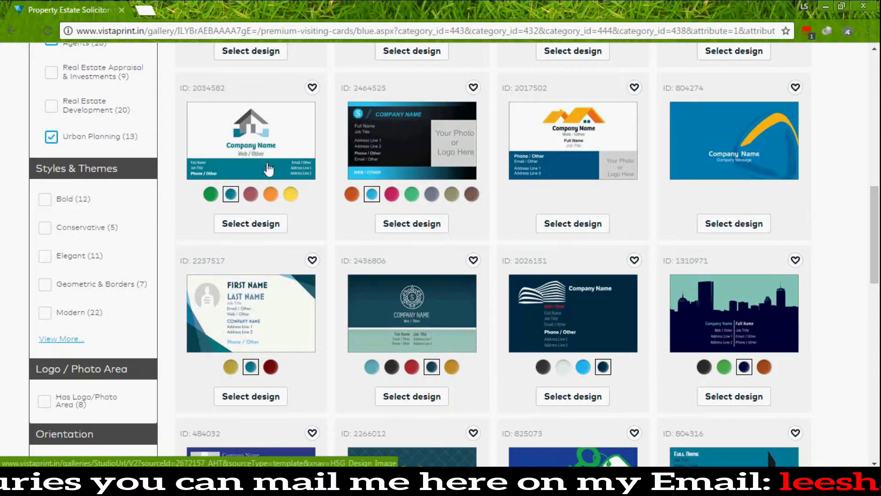
scroll(305, 176, down, 3)
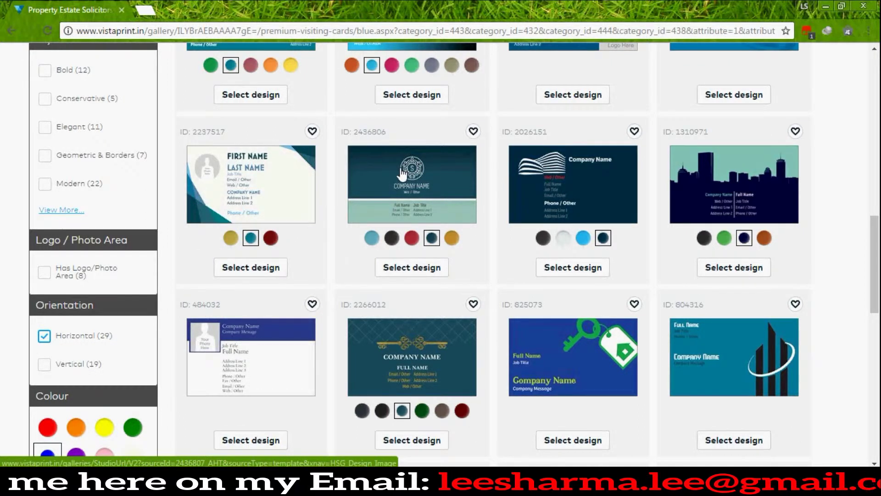
scroll(402, 174, down, 3)
scroll(505, 200, down, 3)
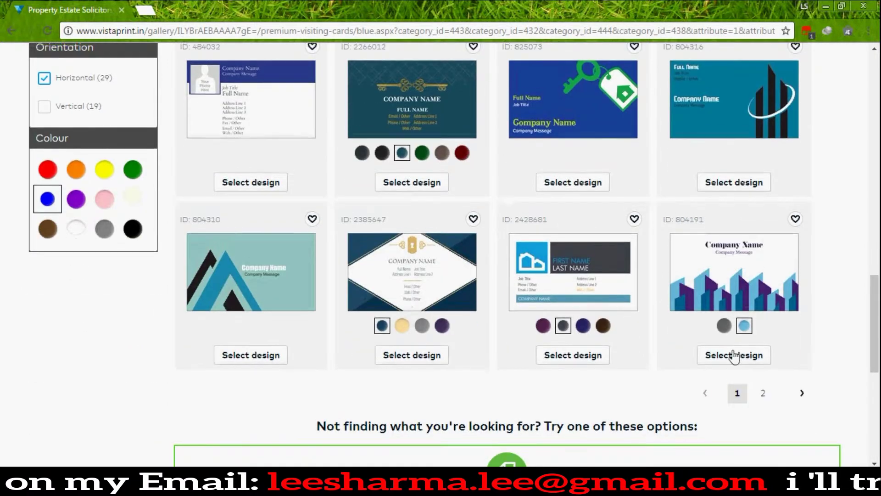
click(762, 394)
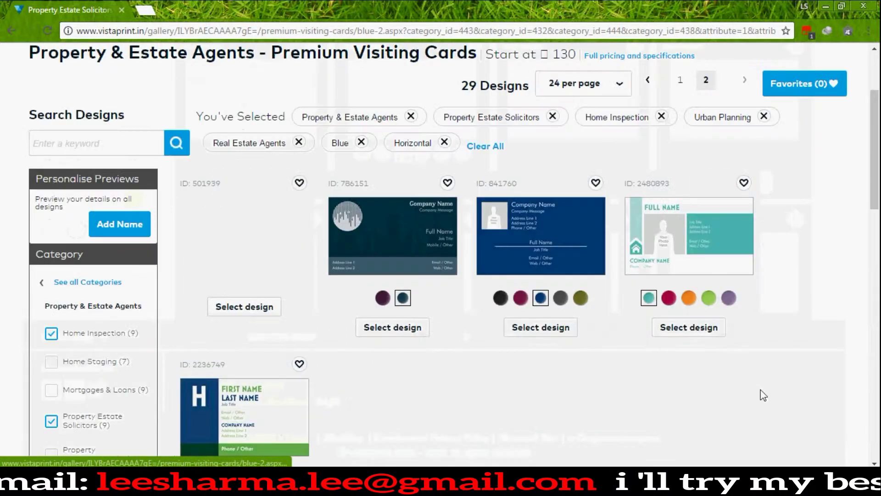
scroll(313, 245, down, 1)
scroll(312, 245, down, 2)
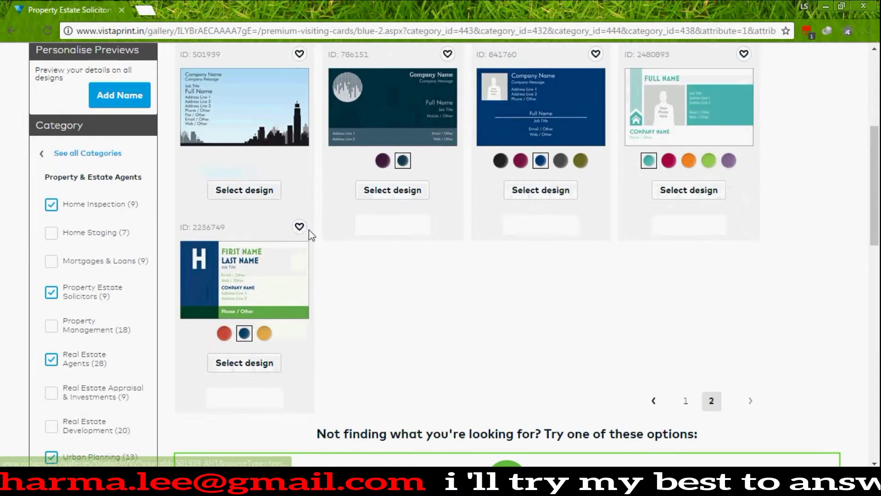
Add Property Management designs and open the blue design with the photo placeholder.
click(87, 330)
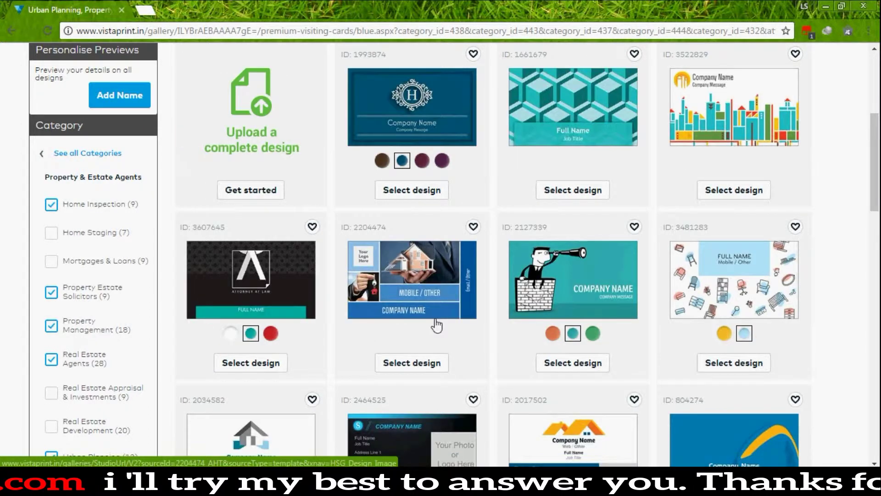
scroll(388, 310, down, 4)
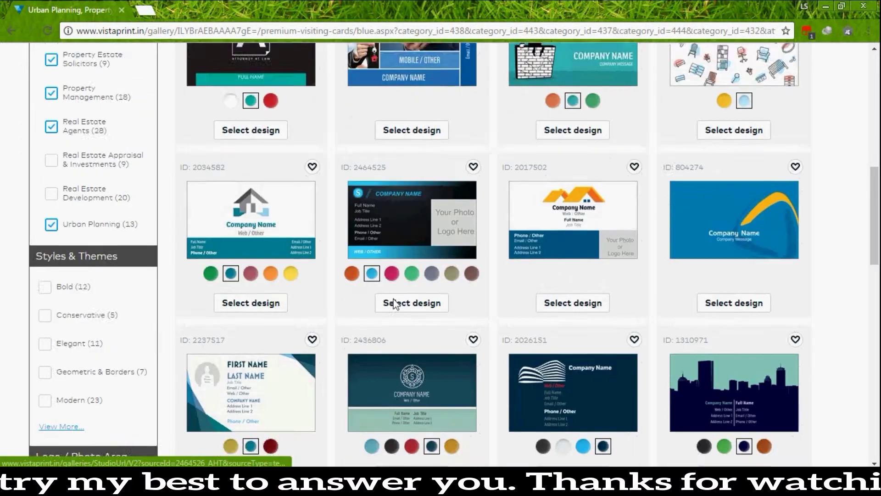
scroll(392, 305, down, 3)
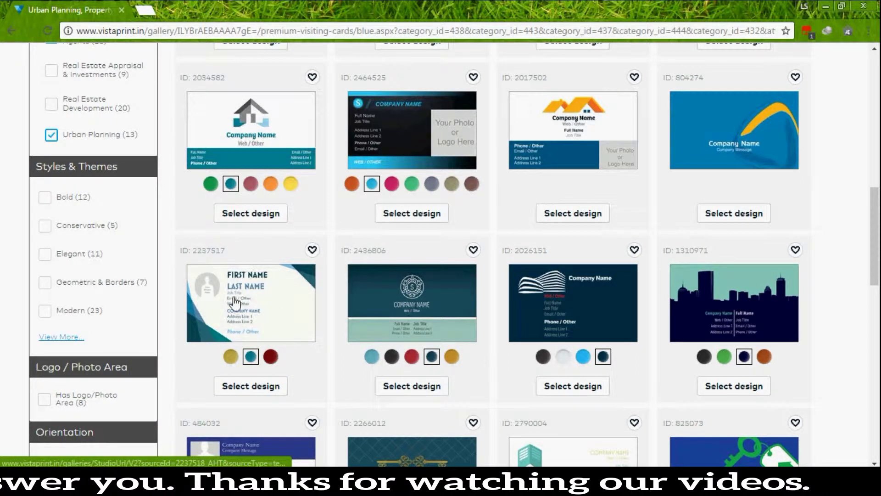
click(309, 296)
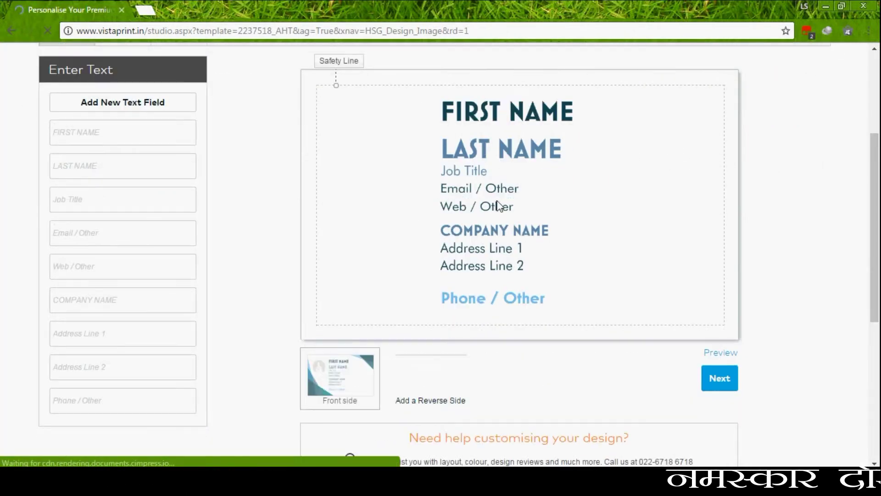
Scroll the editor to check the Front and Reverse Side thumbnails of the chosen design.
scroll(484, 203, down, 5)
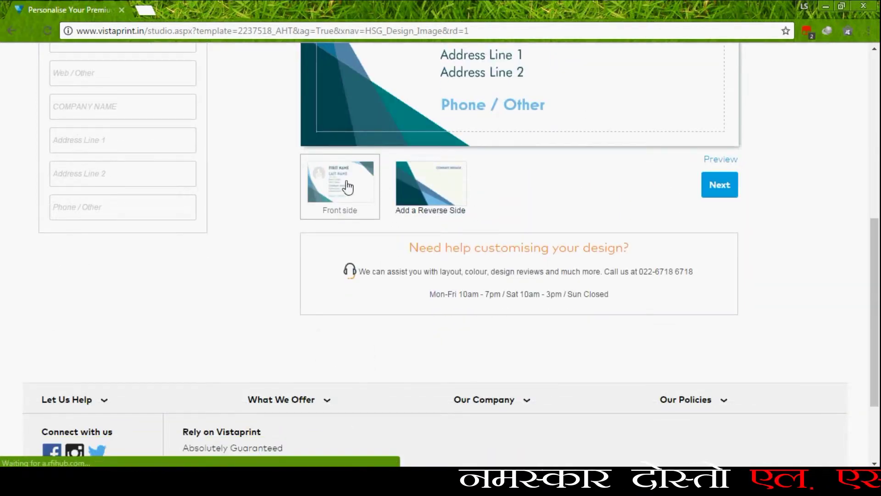
scroll(472, 188, up, 4)
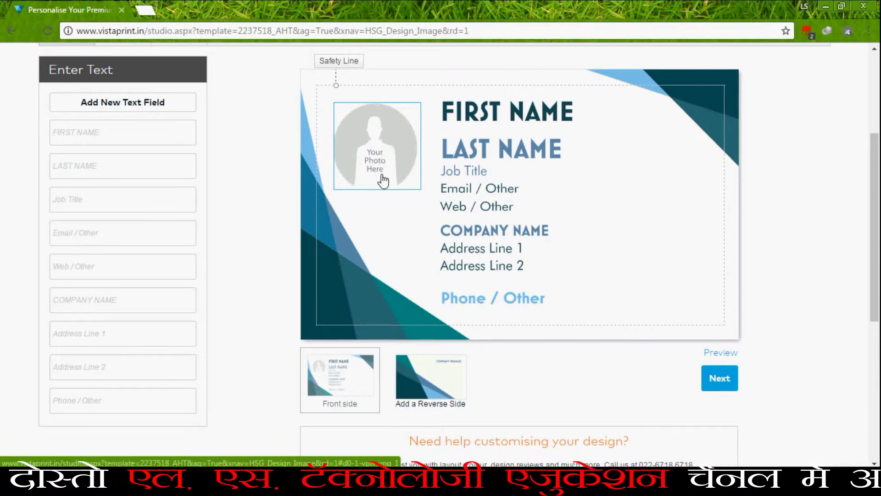
Upload the LS TECH LOGO image from the computer into the card's photo placeholder.
click(375, 156)
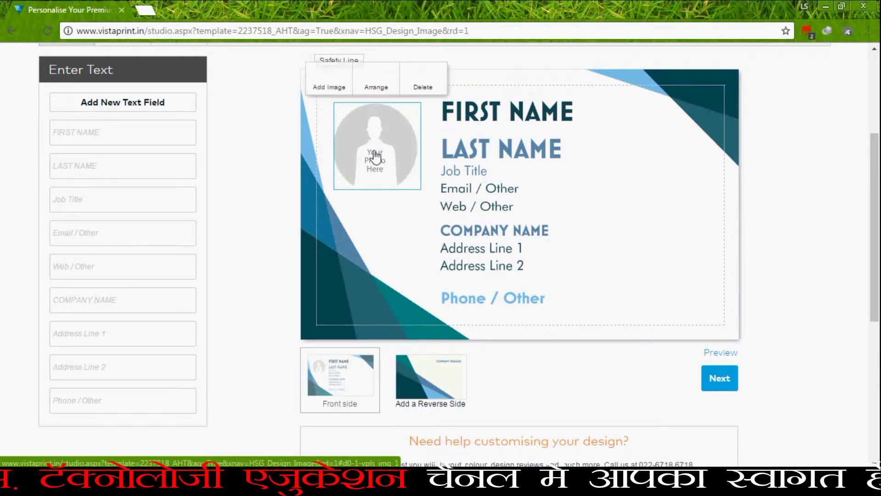
click(329, 78)
click(307, 142)
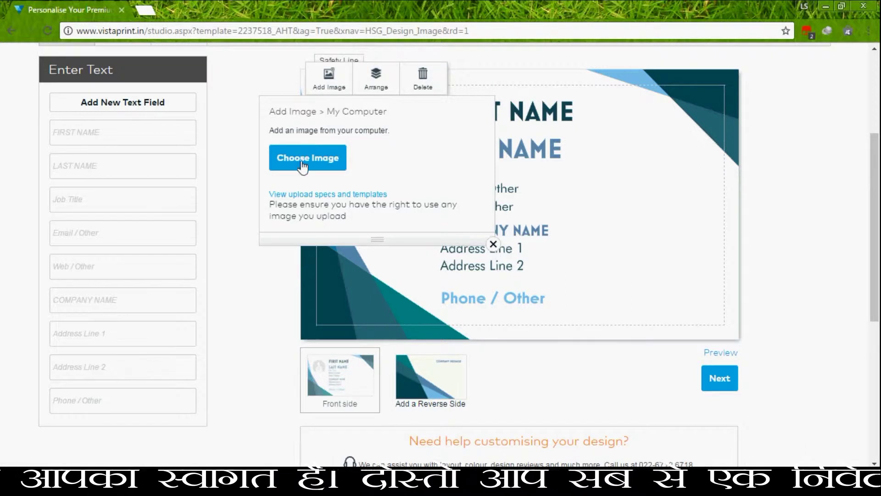
click(303, 152)
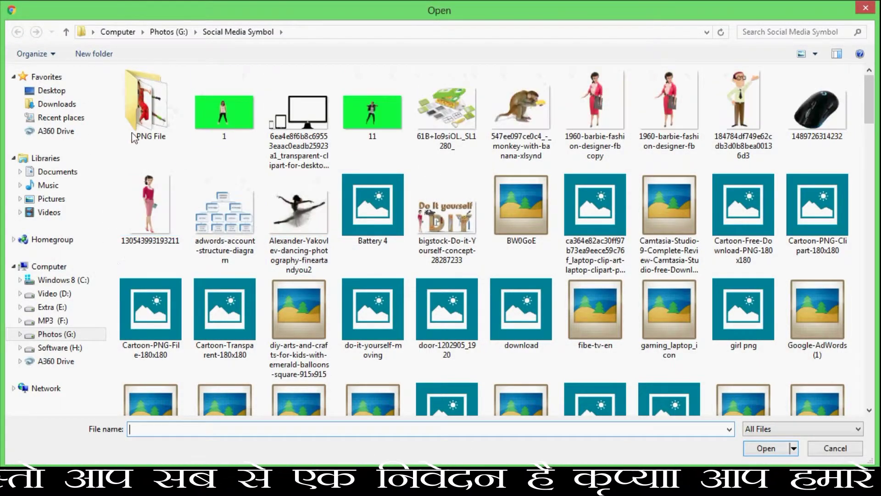
click(442, 212)
scroll(442, 212, down, 3)
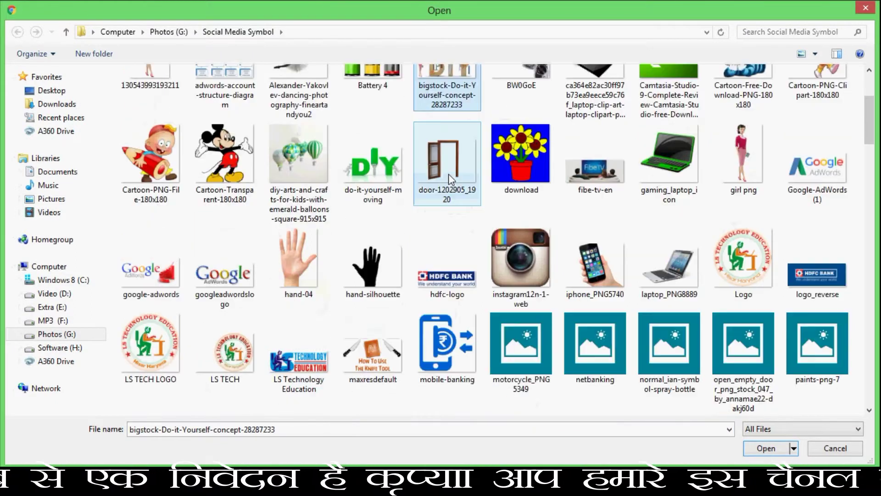
click(155, 338)
click(766, 448)
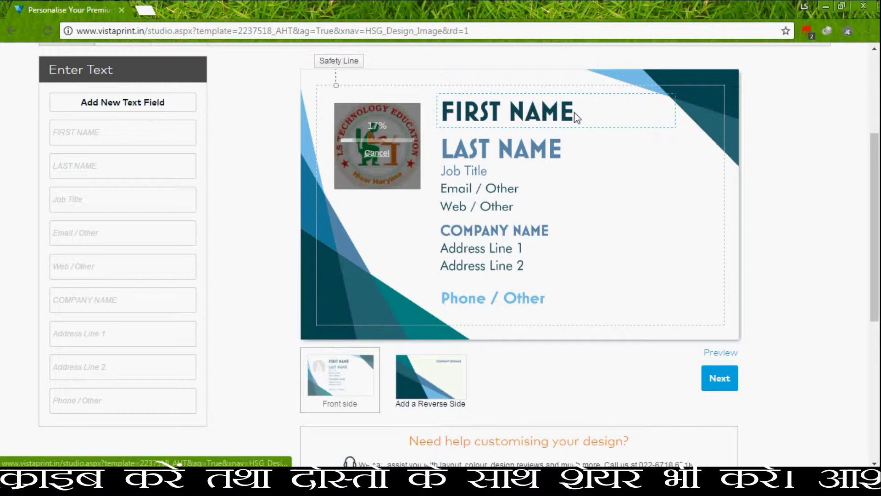
Replace the FIRST NAME placeholder with 'Proprtie Expert' after first trying 'Computer Engineer'.
click(457, 115)
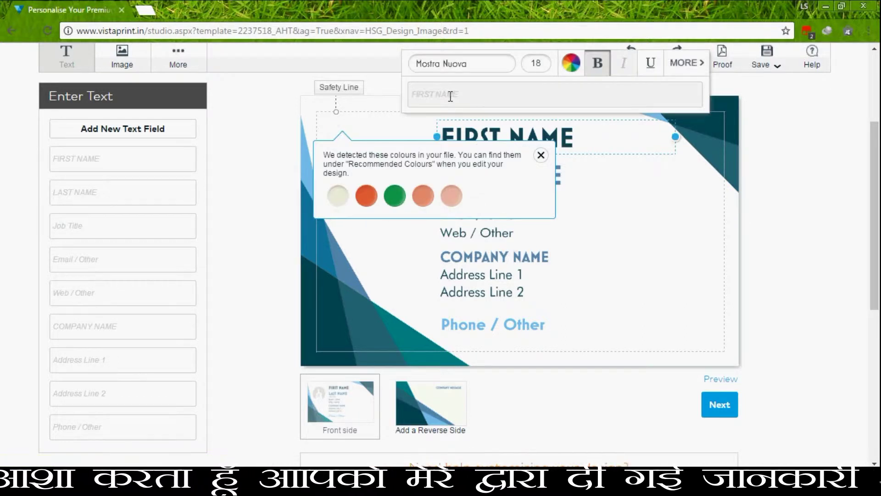
click(450, 96)
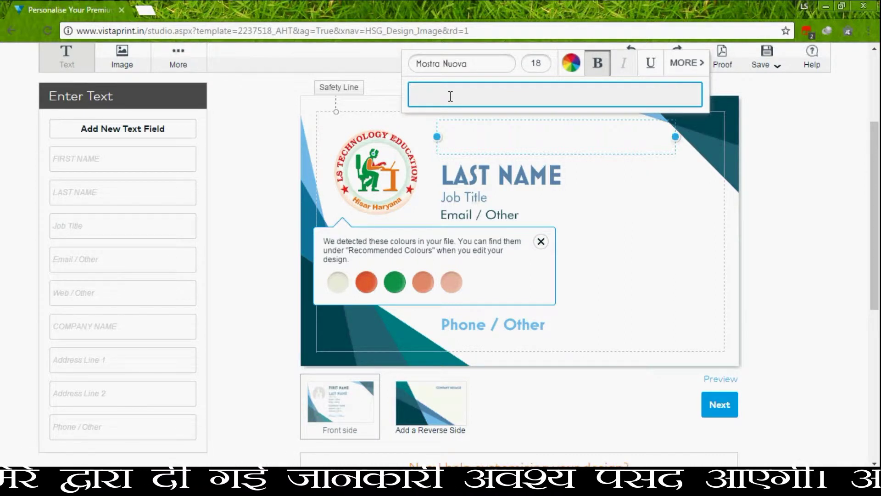
text(Computer En)
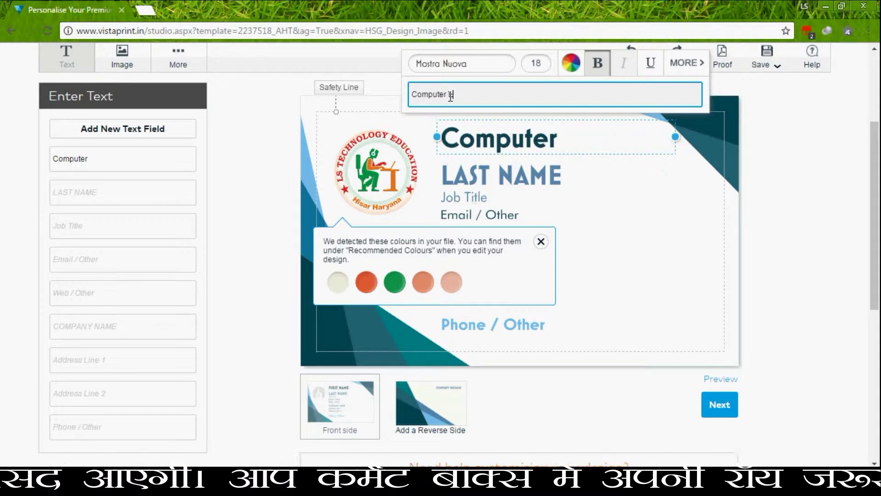
text(gin)
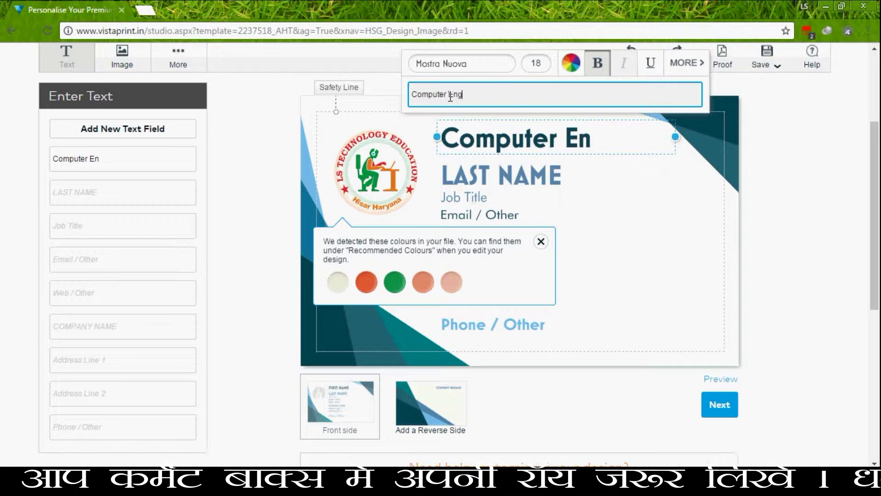
text(eer)
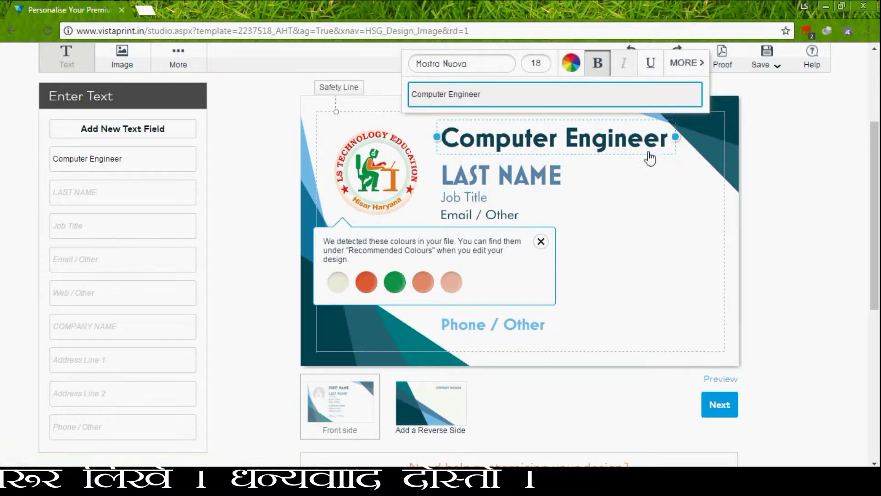
click(668, 148)
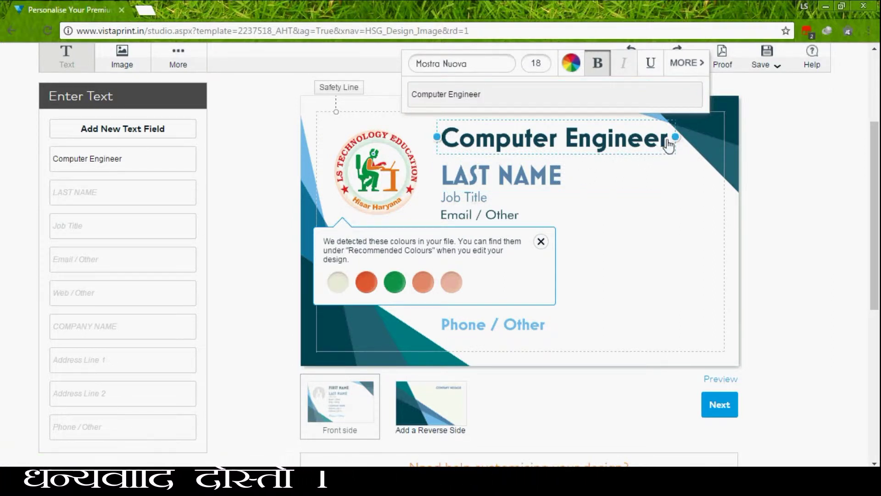
click(495, 93)
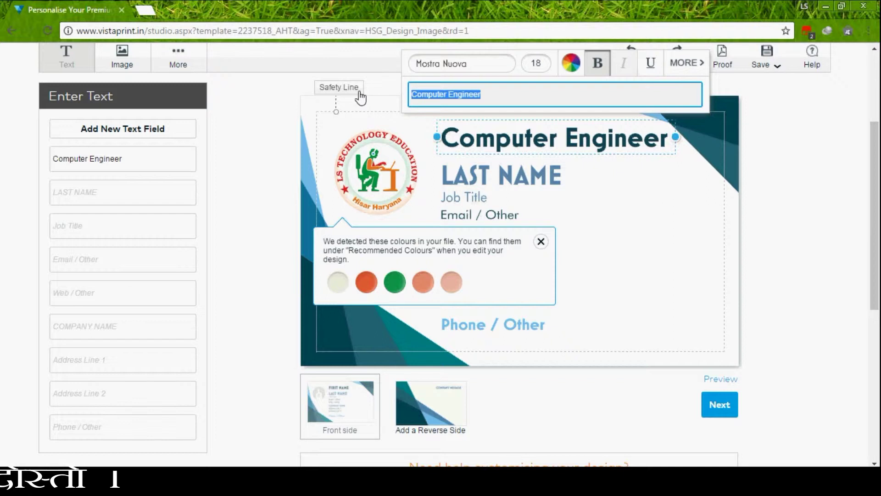
text(Proprtie)
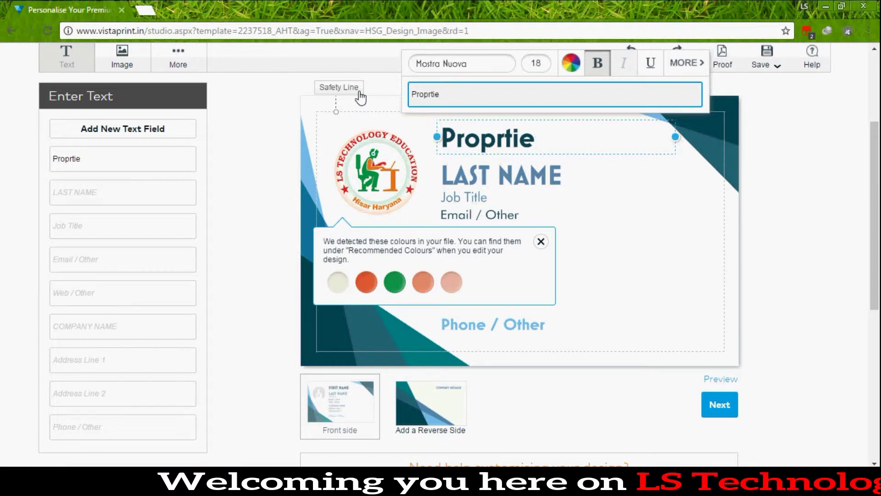
text(xpert)
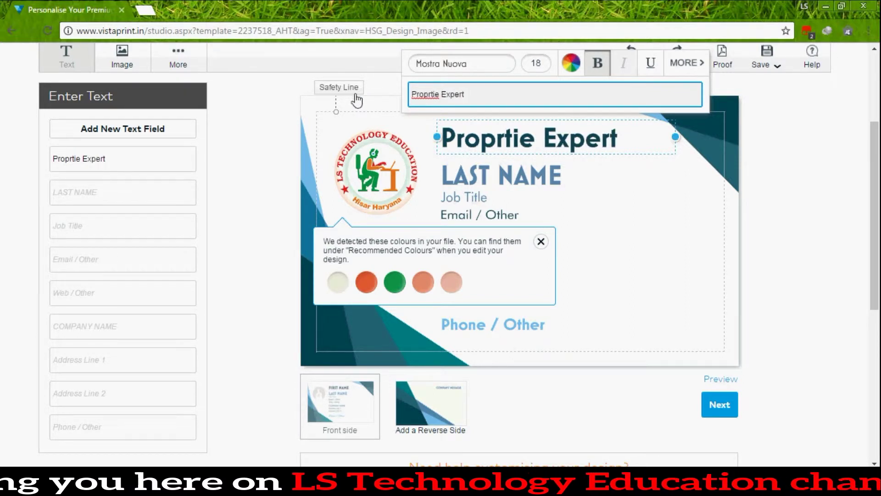
click(489, 183)
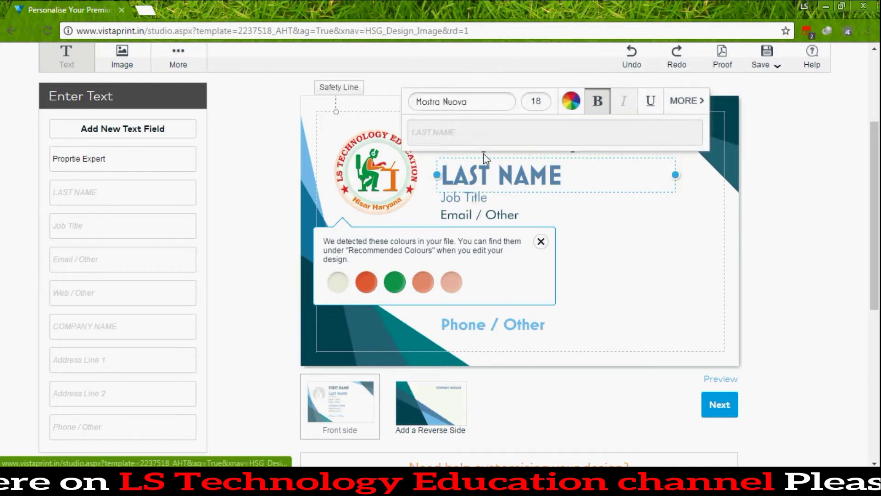
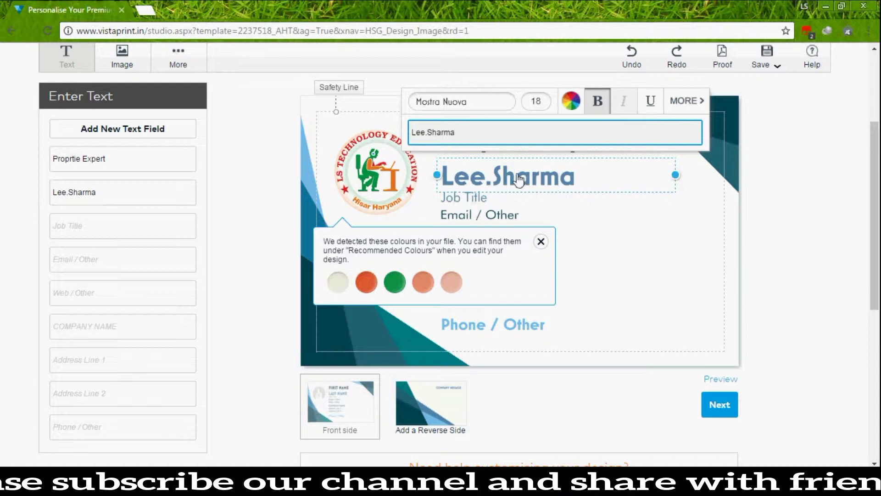
Type the person's name on the LAST NAME line and set it in Handel Gothic after trying other fonts.
click(480, 108)
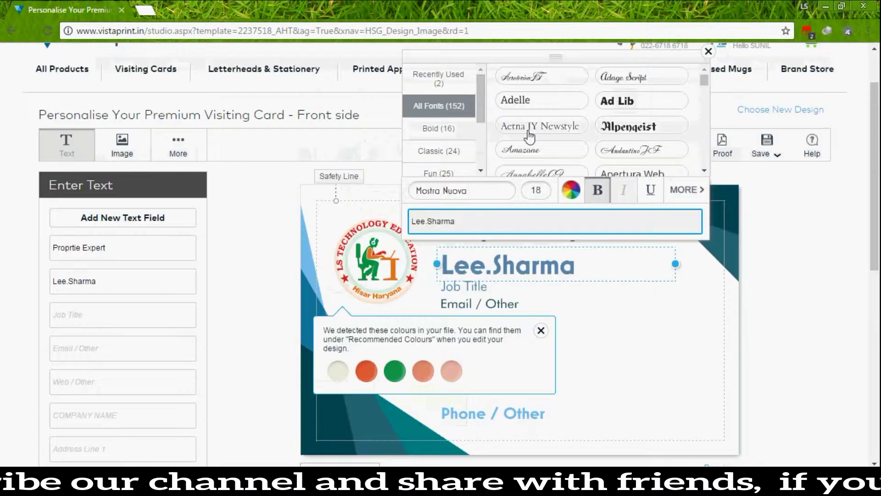
scroll(529, 133, down, 3)
scroll(529, 133, down, 3)
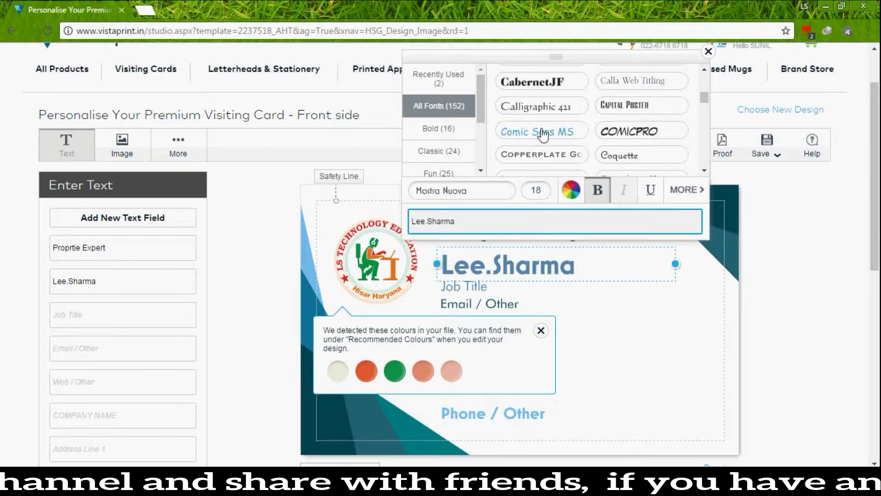
scroll(529, 133, down, 3)
click(526, 92)
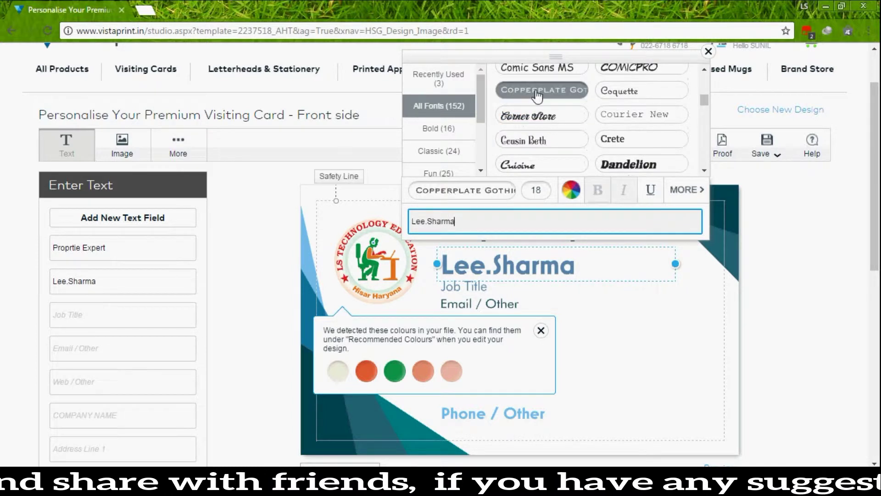
click(535, 142)
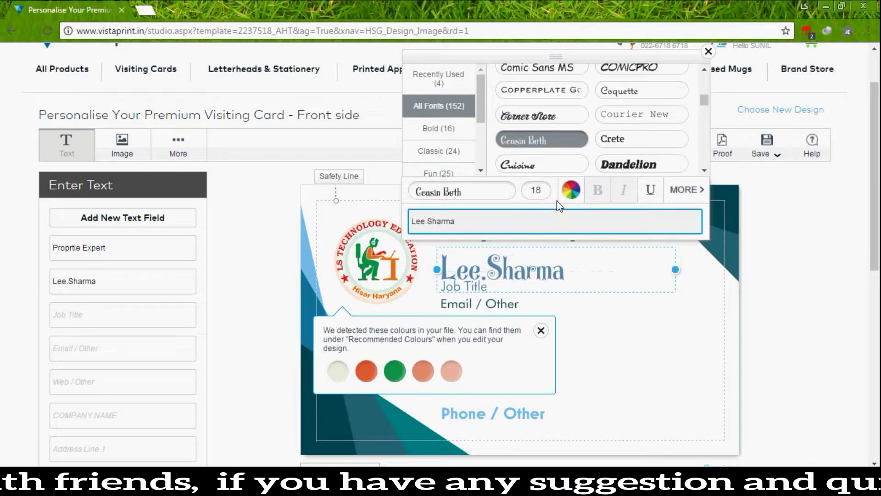
click(532, 165)
scroll(546, 166, down, 3)
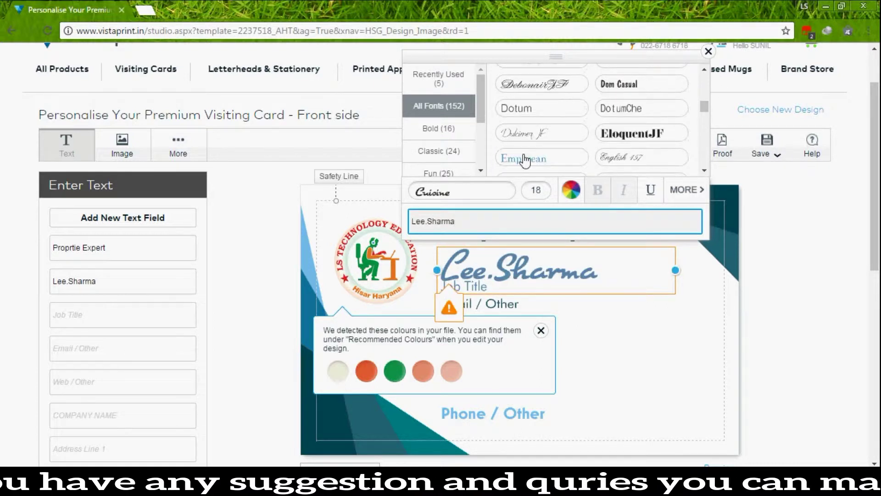
click(545, 164)
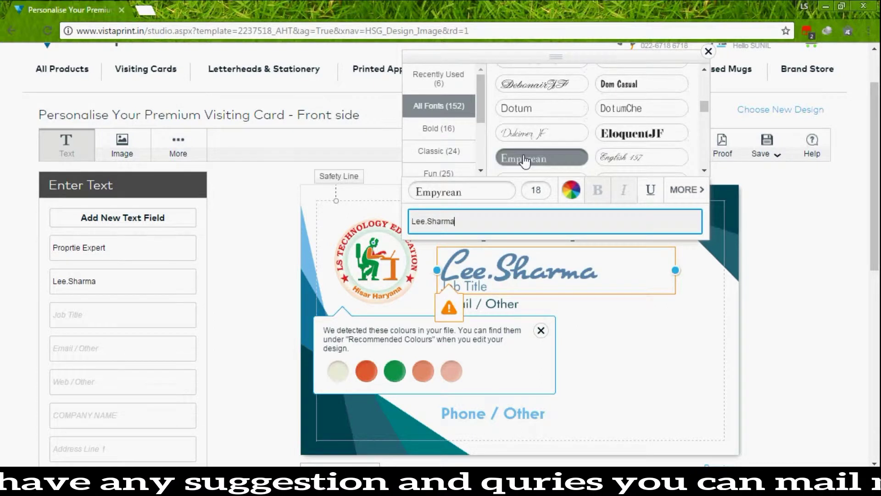
click(630, 139)
scroll(583, 159, down, 3)
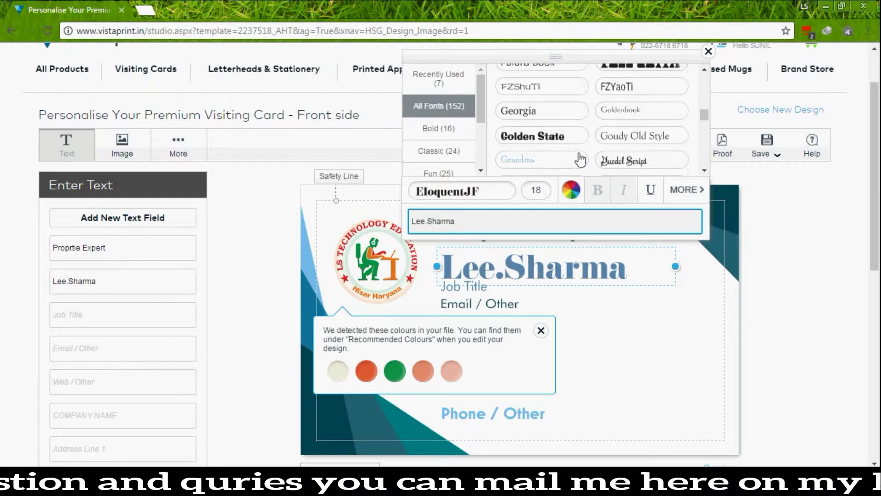
scroll(578, 160, down, 2)
click(539, 105)
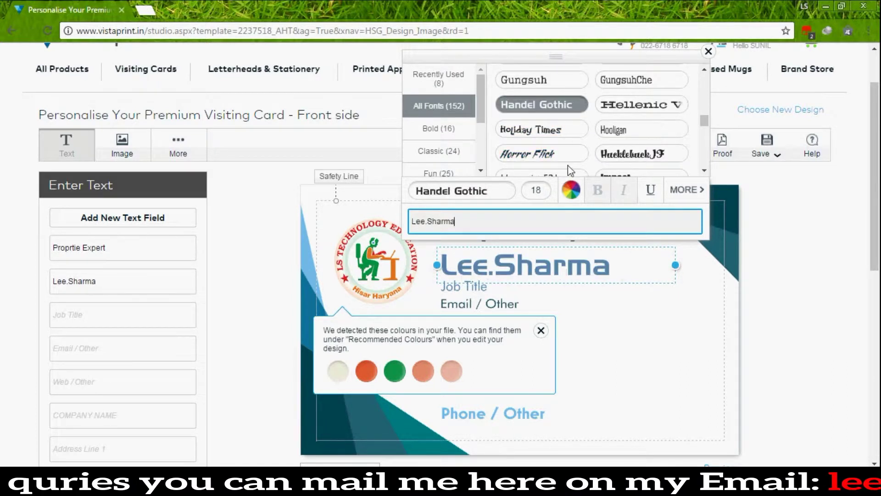
Colour the name orange and close the text editor.
click(570, 191)
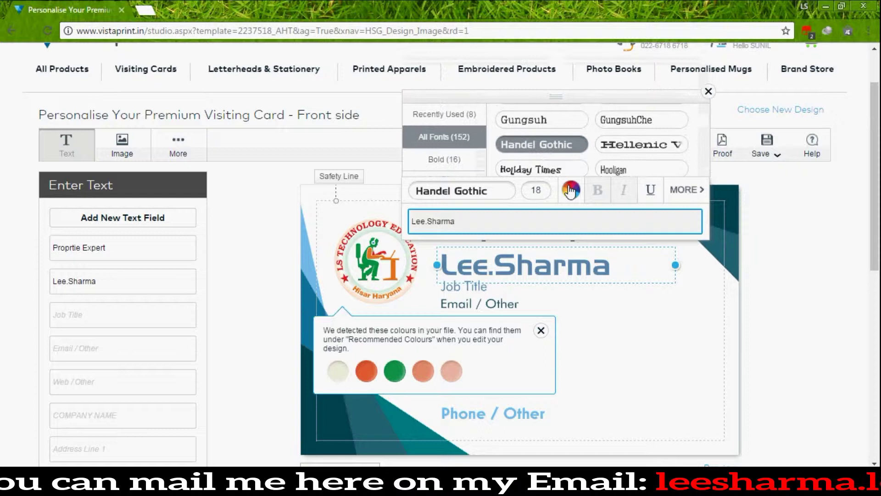
click(512, 150)
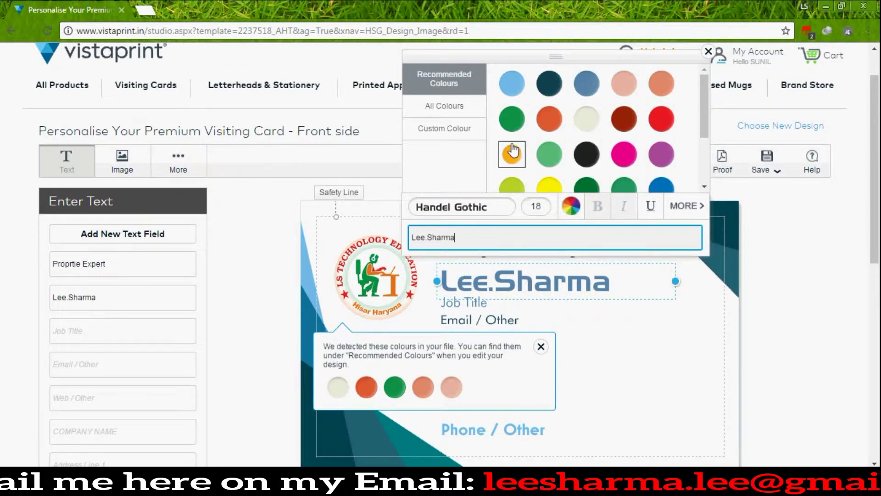
click(714, 297)
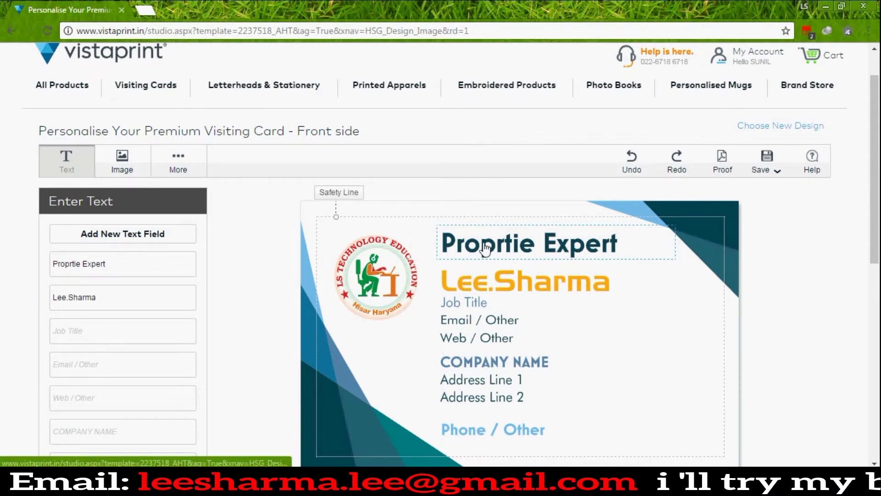
Change the Job Title line to 'Properties'.
scroll(541, 301, down, 1)
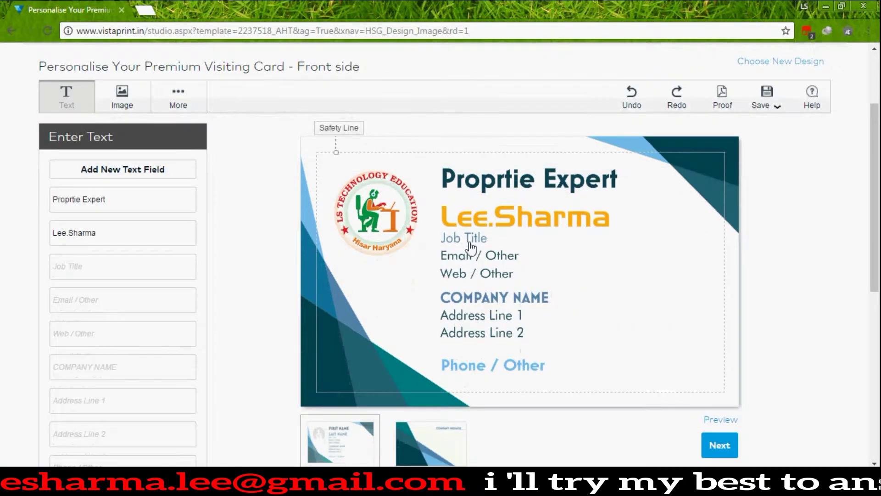
click(482, 239)
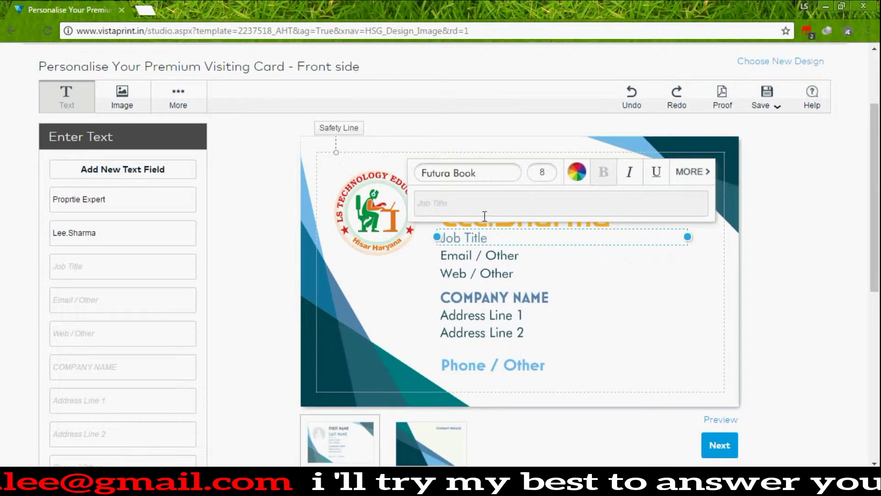
click(473, 207)
text(Properties)
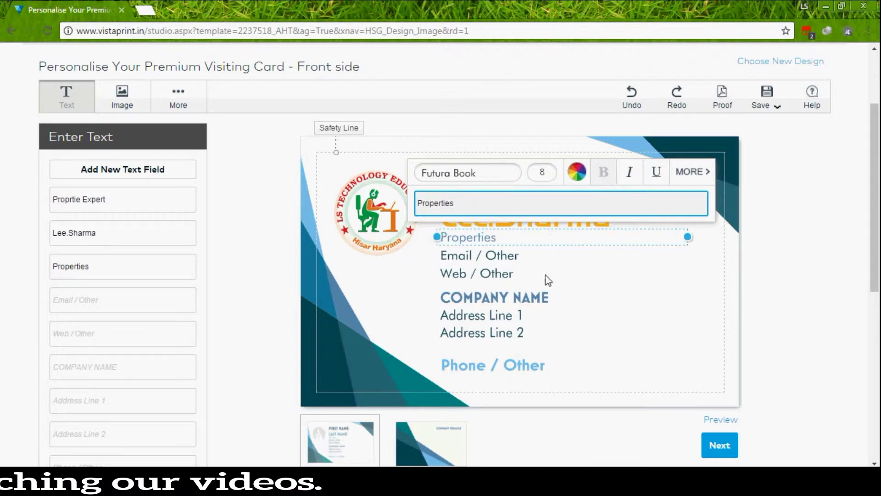
click(576, 275)
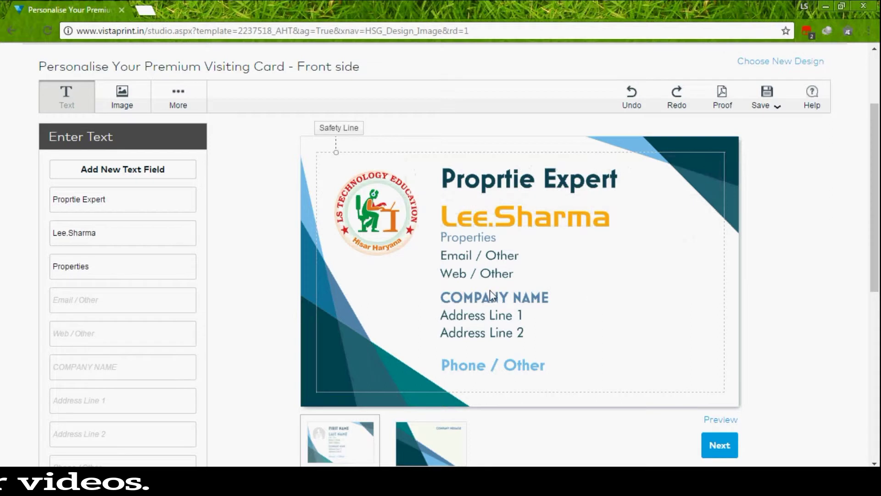
Fill the Email / Other line with the contact's e-mail address.
click(499, 257)
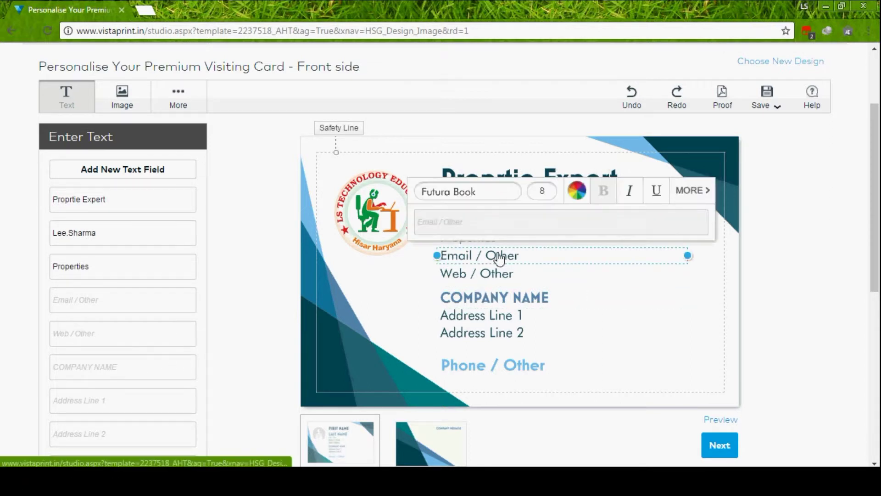
click(496, 228)
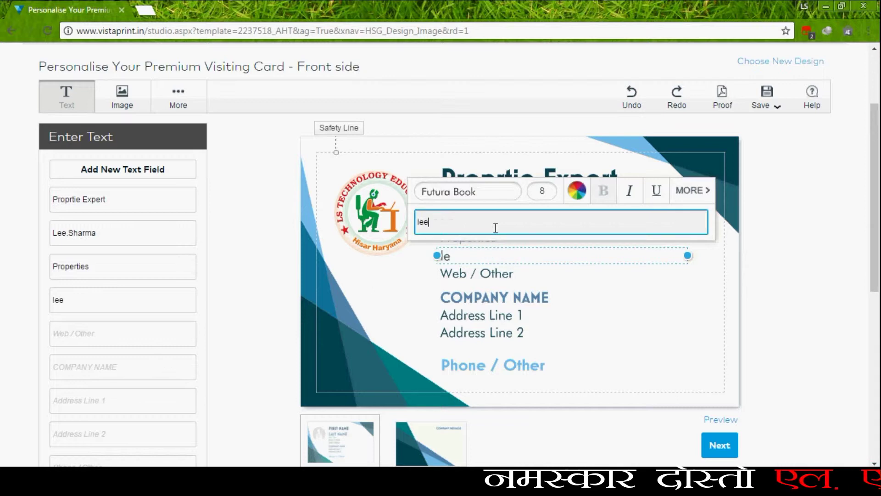
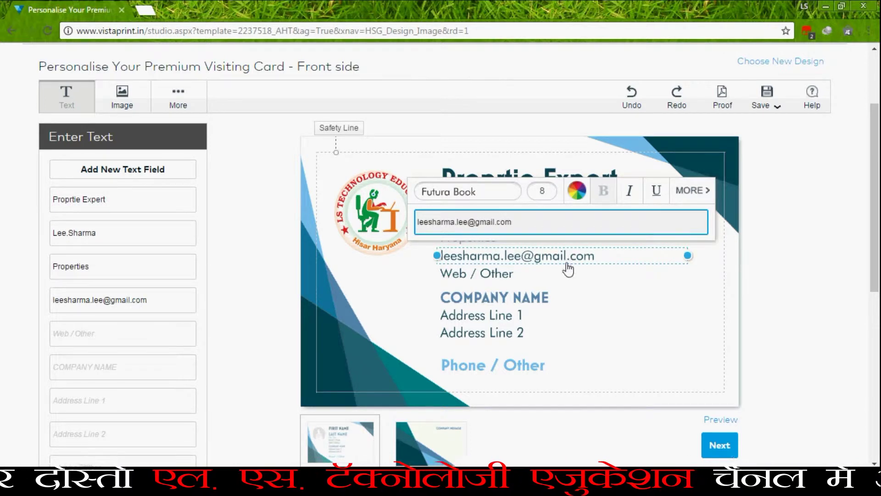
click(644, 326)
click(500, 276)
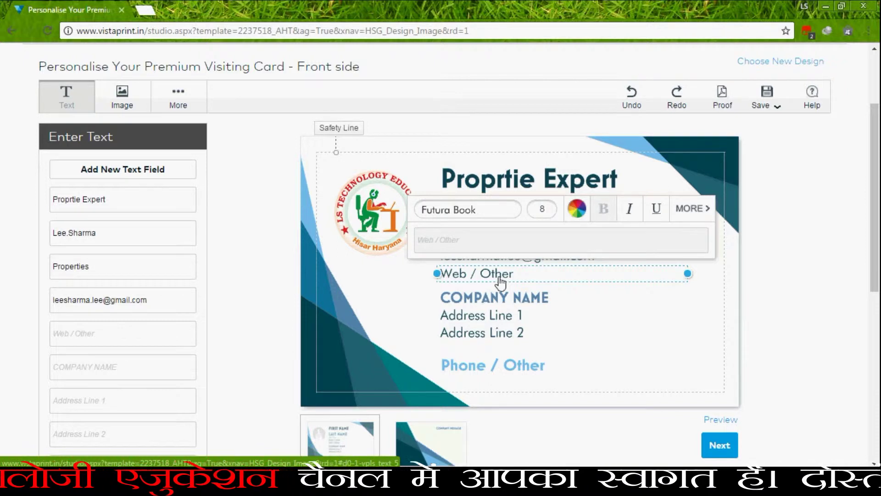
Enter 'asatcenter.weebly.com' on the Web / Other line and close editing.
text(asatcenter)
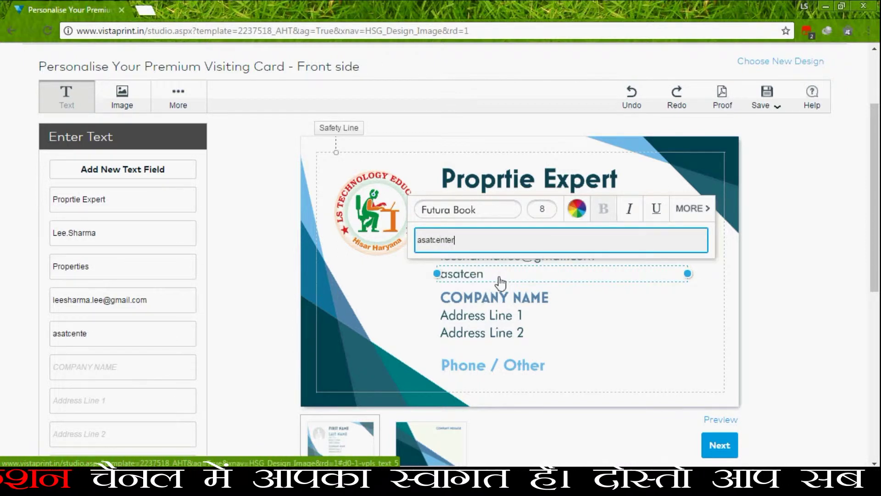
text(.weebly)
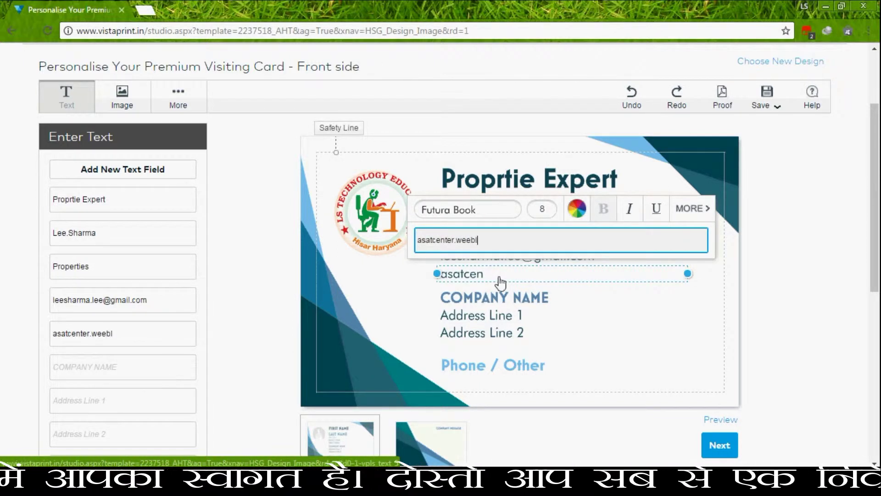
text(.com)
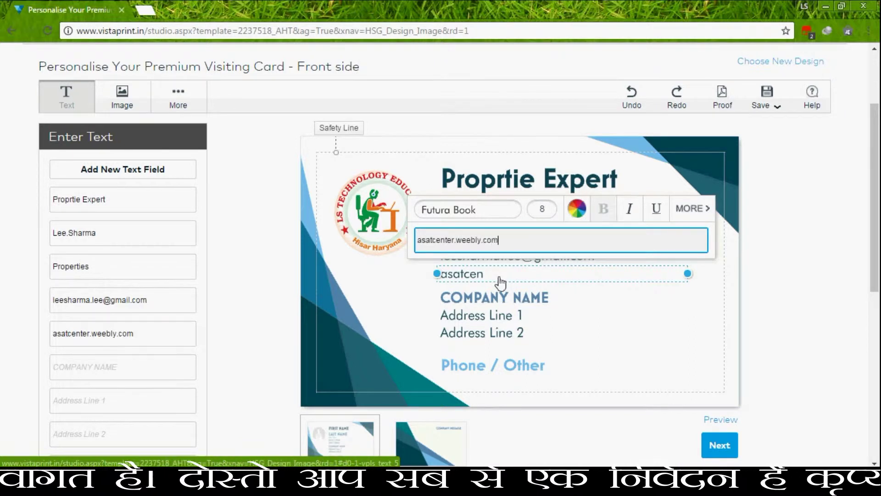
click(580, 327)
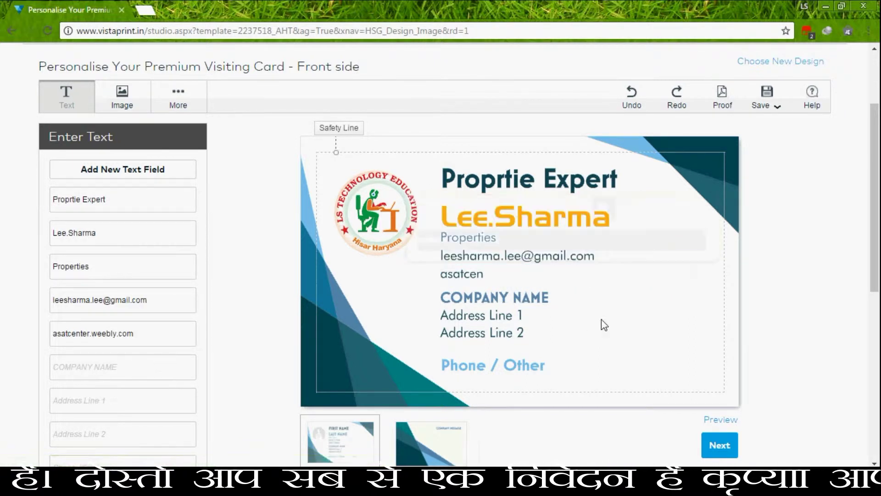
Replace the COMPANY NAME placeholder with the property-adviser business name.
click(525, 303)
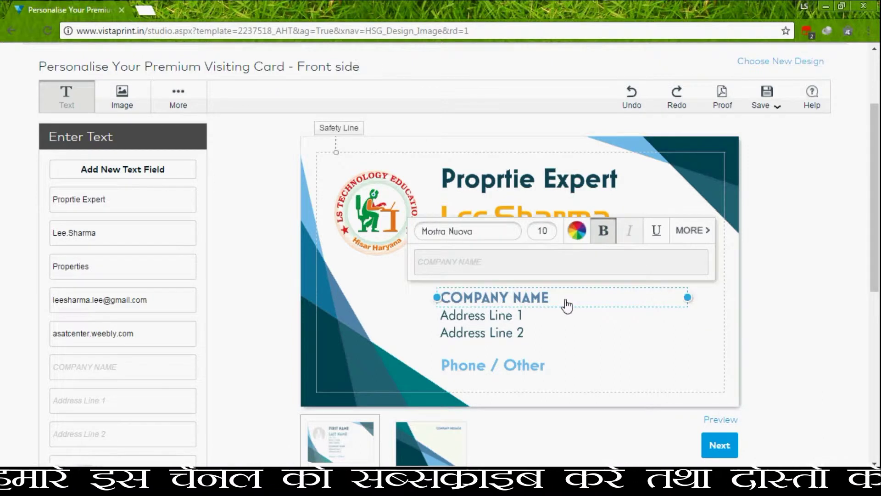
text(Sharma )
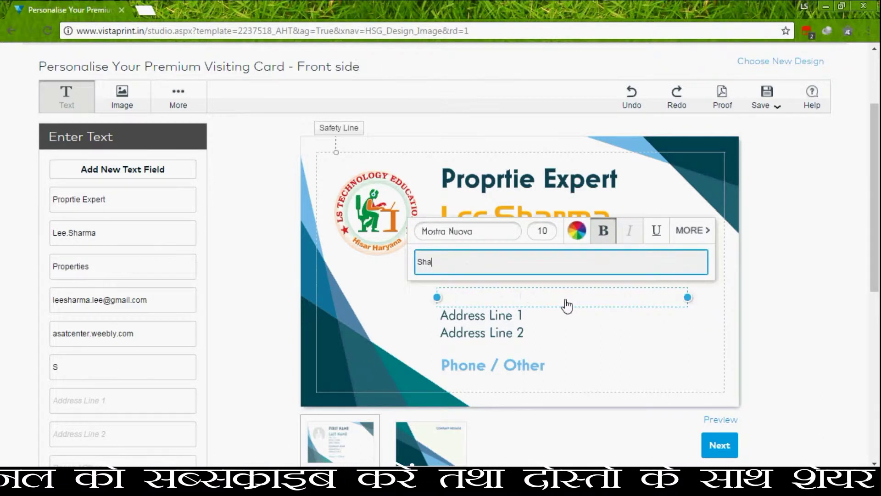
text(Proper)
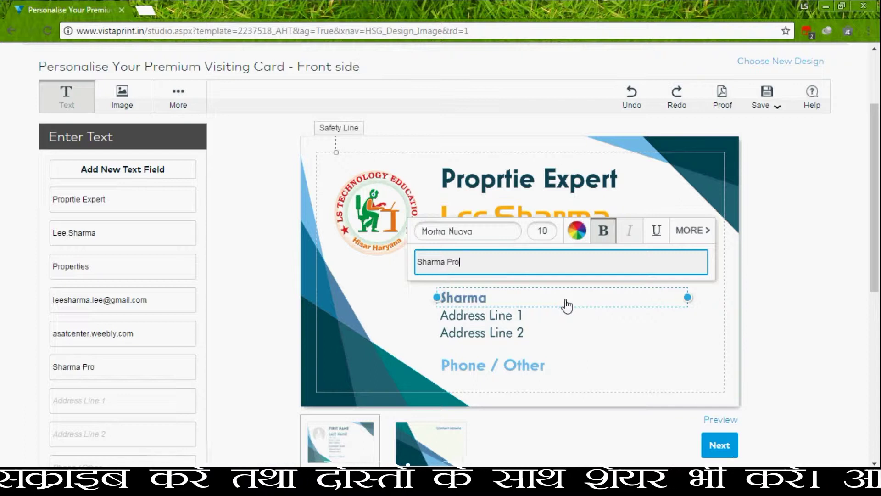
text(ties Adviser)
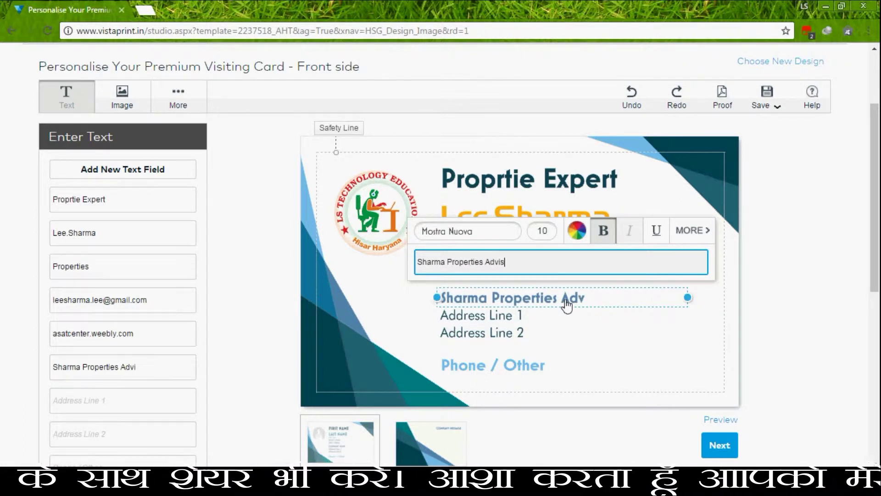
click(612, 340)
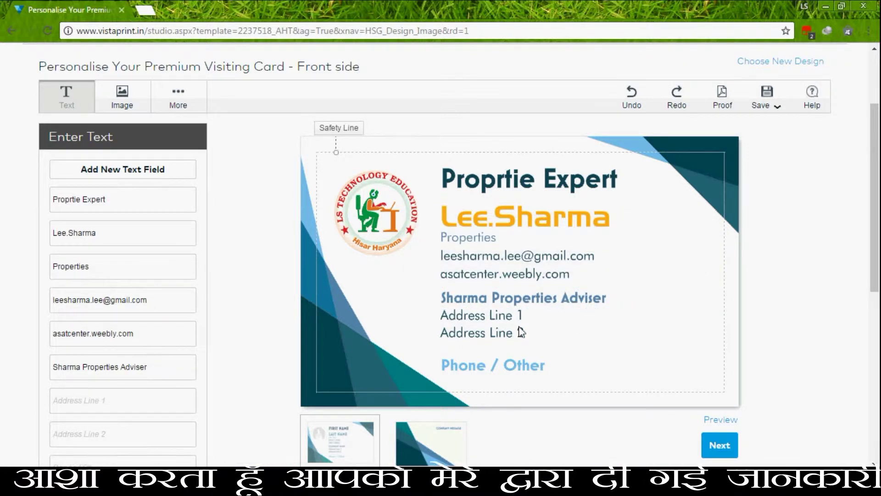
Fill Address Line 1 with the city and Address Line 2 with the state, fixing capitalisation.
click(504, 320)
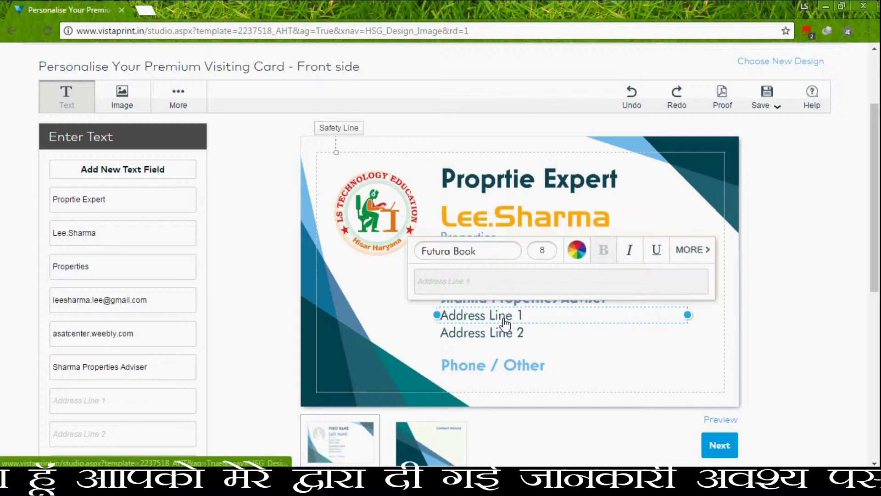
text(Hisar)
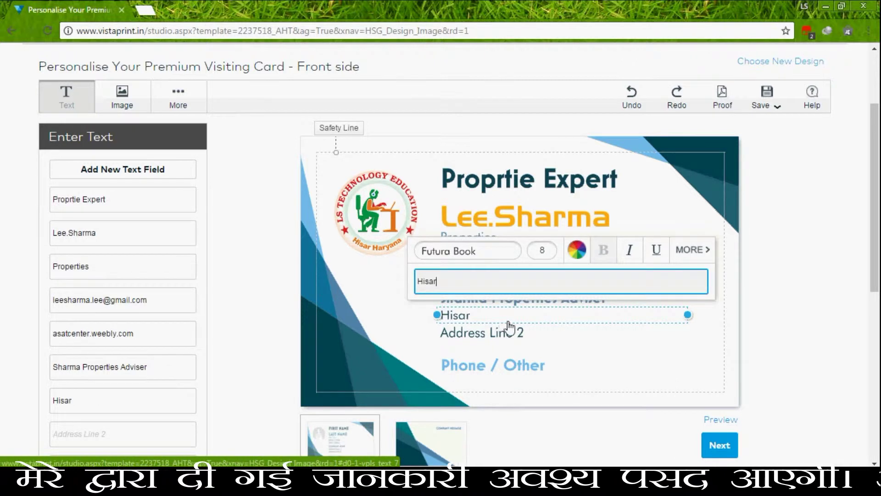
click(501, 338)
text(HAryan)
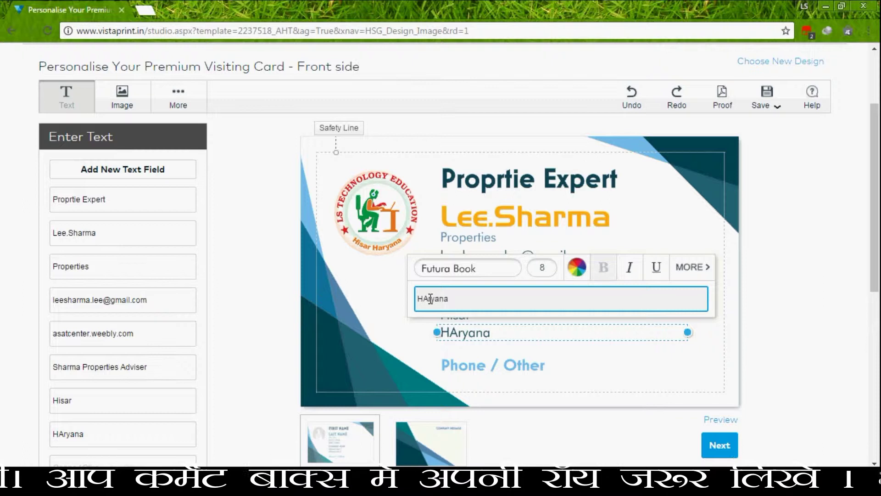
text(a)
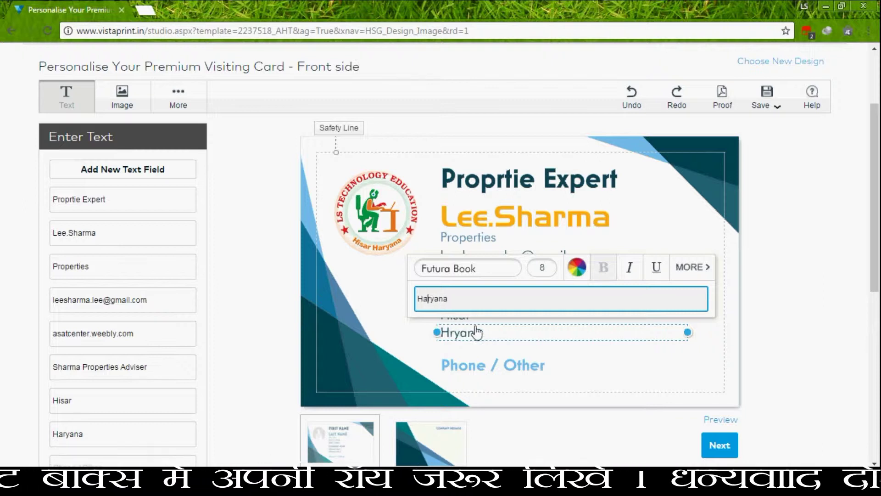
click(578, 359)
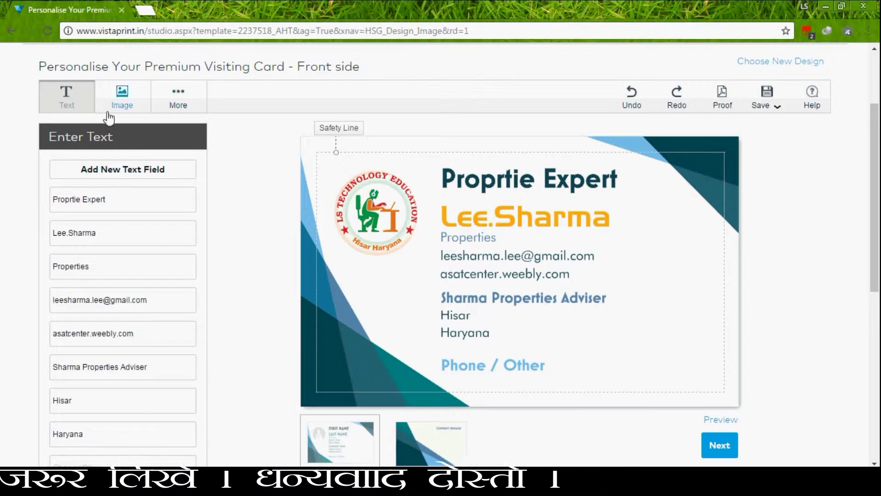
Enter the contact's phone number in the Phone / Other field of the Enter Text panel.
scroll(132, 228, down, 5)
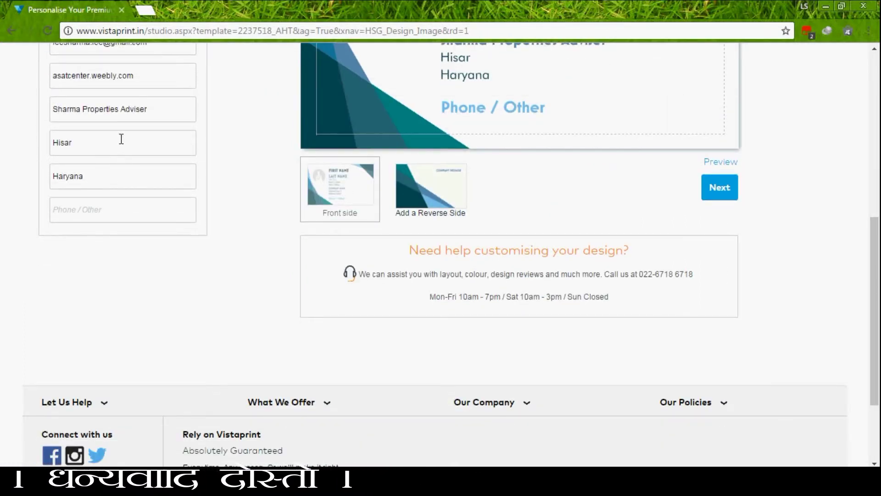
click(94, 210)
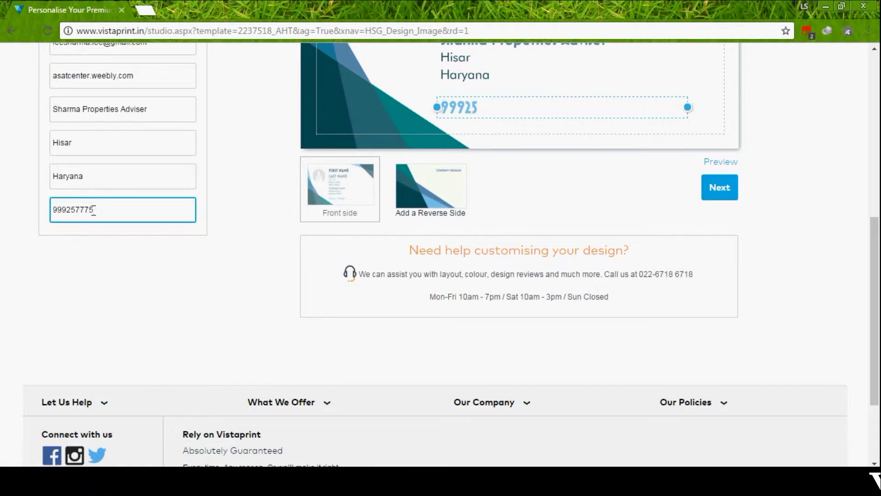
text(5)
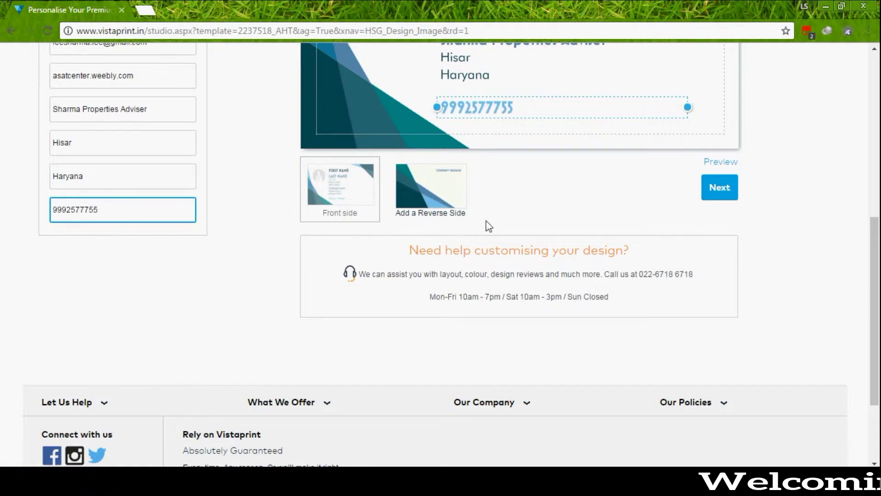
scroll(470, 201, up, 4)
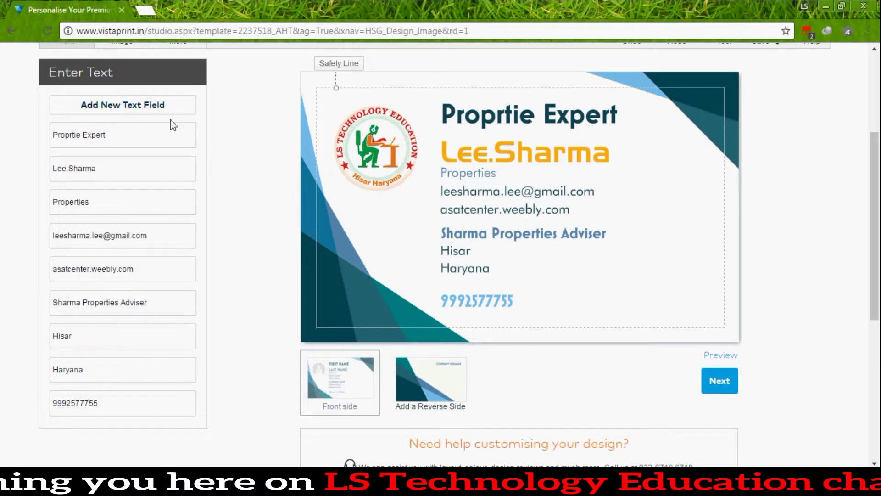
Add a new text box to the card, then delete it while still empty.
click(142, 110)
drag(527, 124, 659, 304)
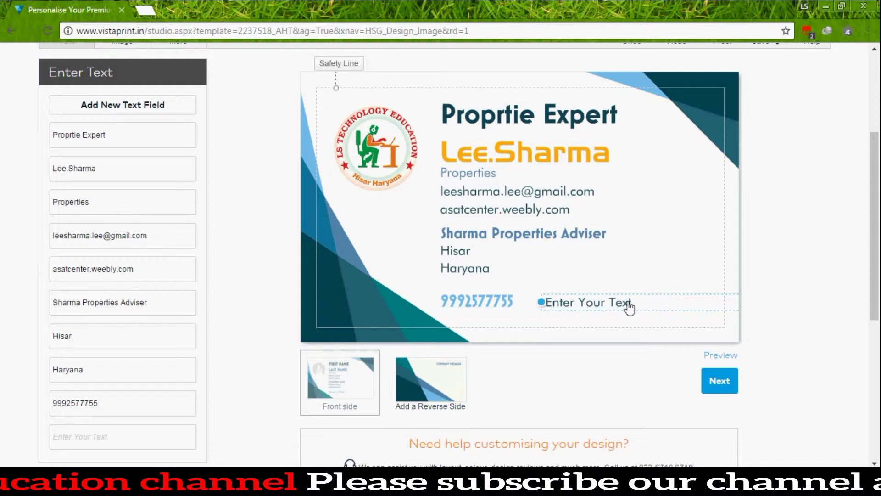
key(Delete)
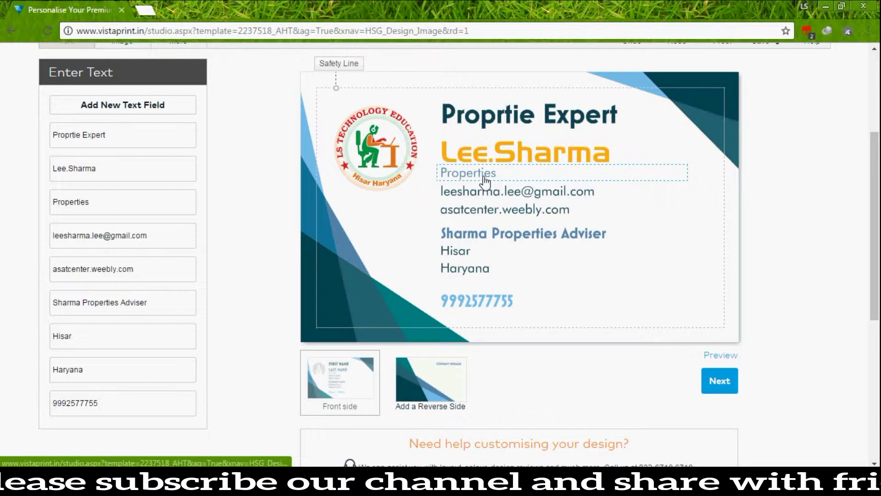
Delete the Properties line from the card front and deselect the text.
click(485, 182)
key(Delete)
mouse_move(496, 211)
mouse_down()
mouse_move(592, 297)
mouse_move(503, 213)
mouse_up()
click(654, 260)
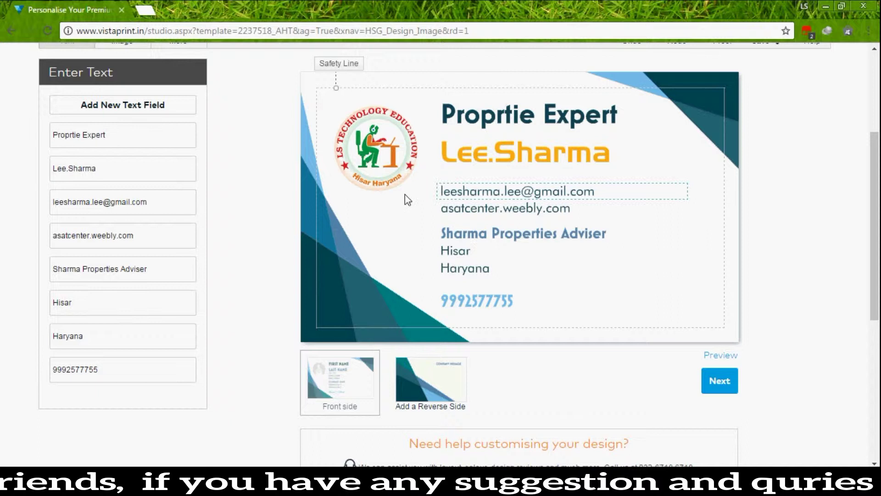
scroll(386, 211, up, 2)
scroll(384, 221, down, 3)
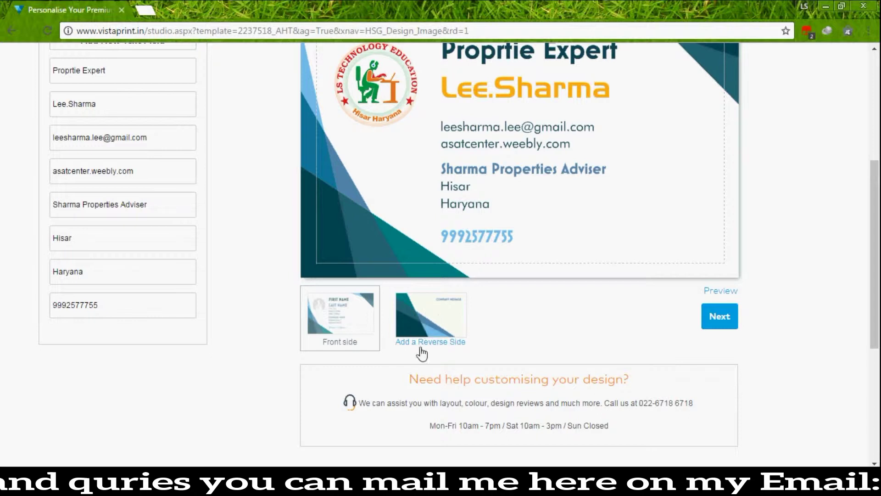
Add a reverse side and browse its Design Options, trying the Appointment back design.
click(433, 311)
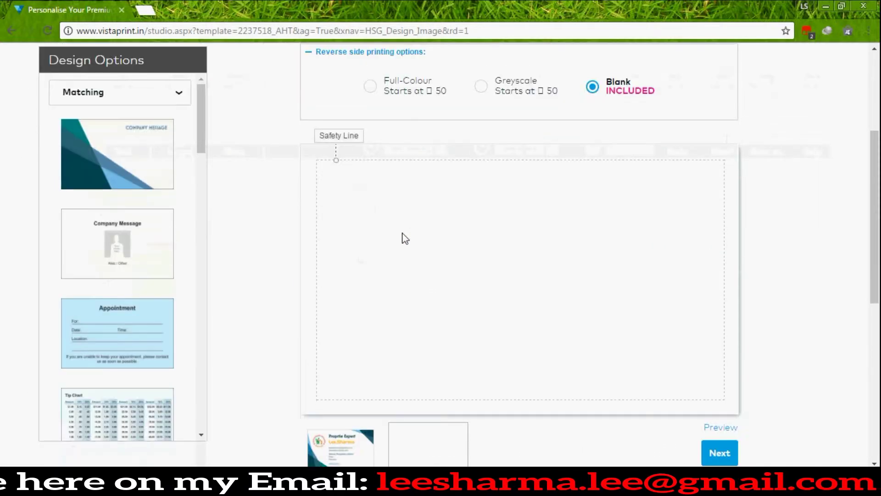
scroll(359, 266, down, 3)
scroll(411, 254, up, 5)
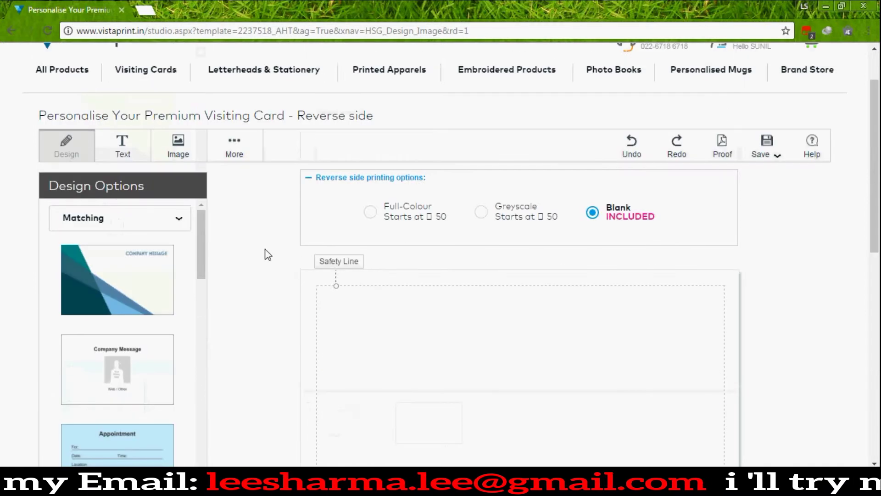
scroll(149, 292, down, 3)
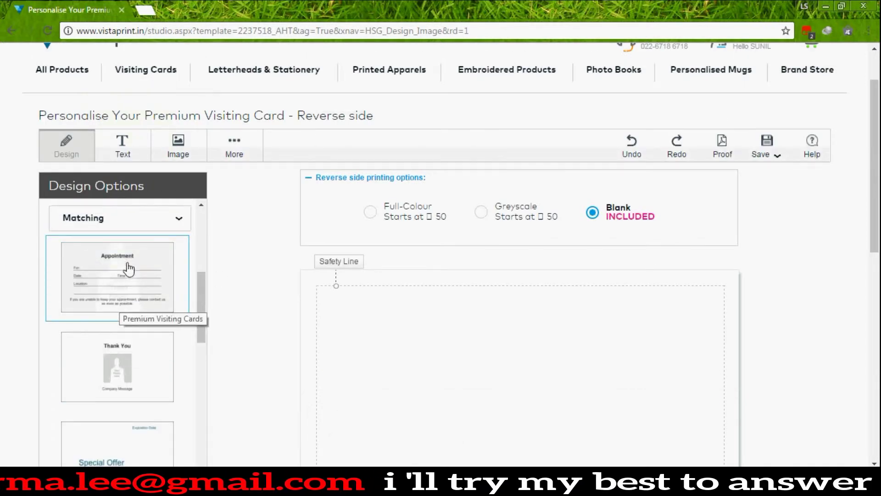
click(121, 276)
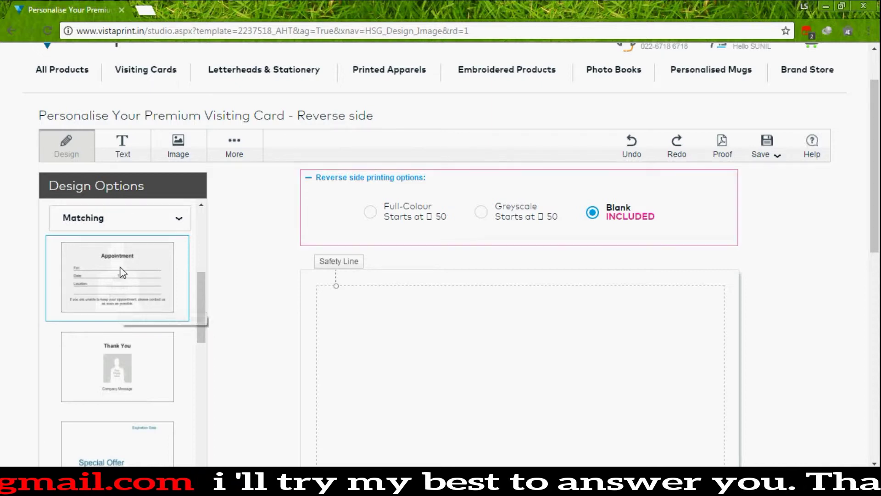
scroll(112, 300, down, 3)
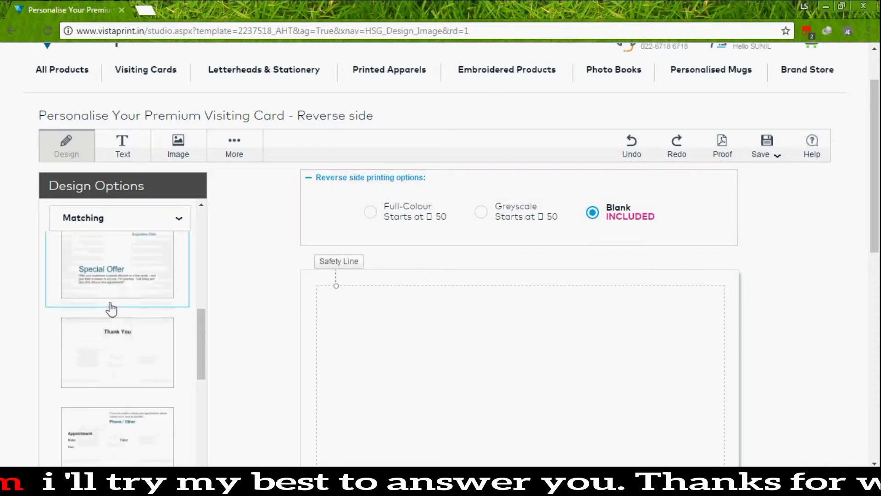
scroll(122, 289, down, 3)
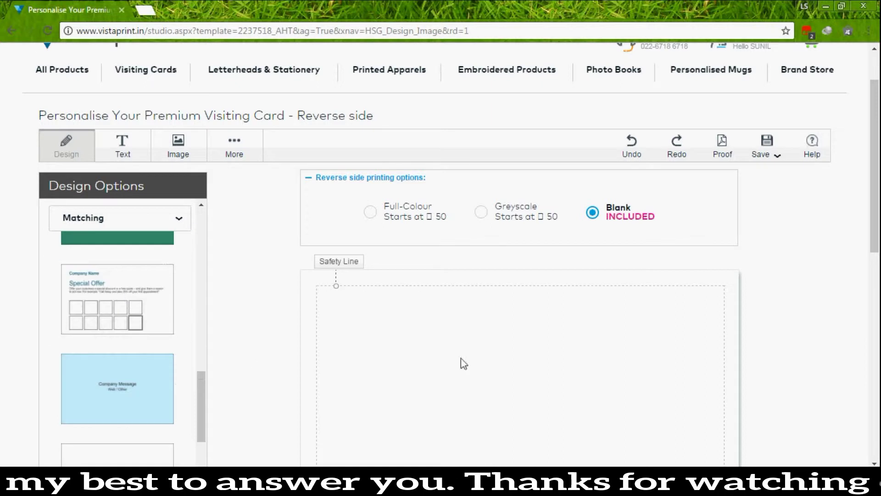
scroll(328, 317, down, 1)
scroll(271, 315, down, 2)
scroll(259, 298, down, 1)
scroll(259, 285, up, 1)
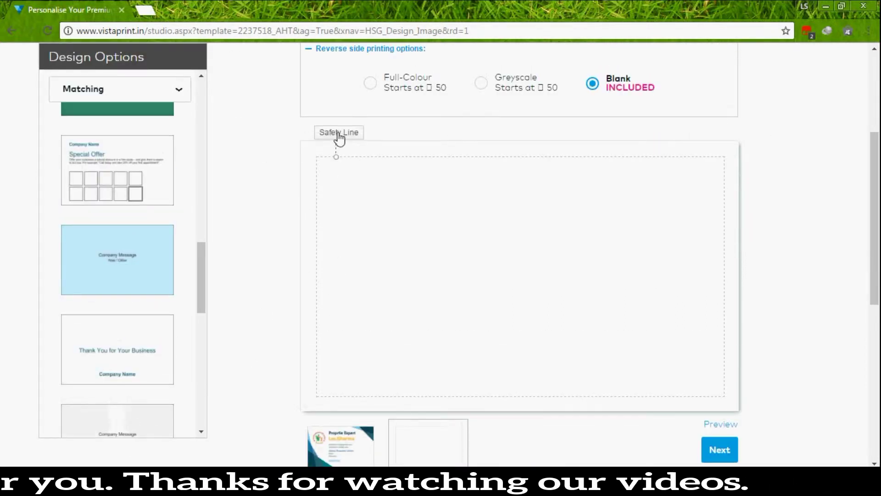
scroll(277, 171, up, 3)
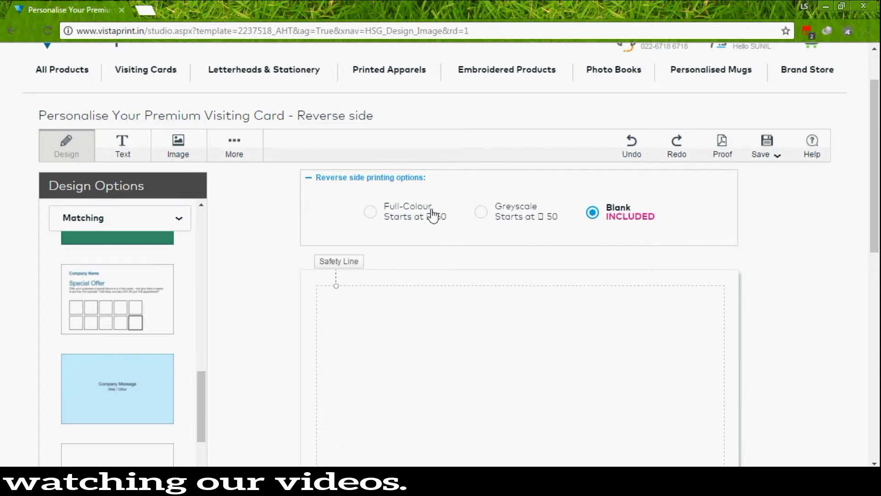
Switch the card back to Full-Colour printing and select the COMPANY MESSAGE text for editing.
click(399, 221)
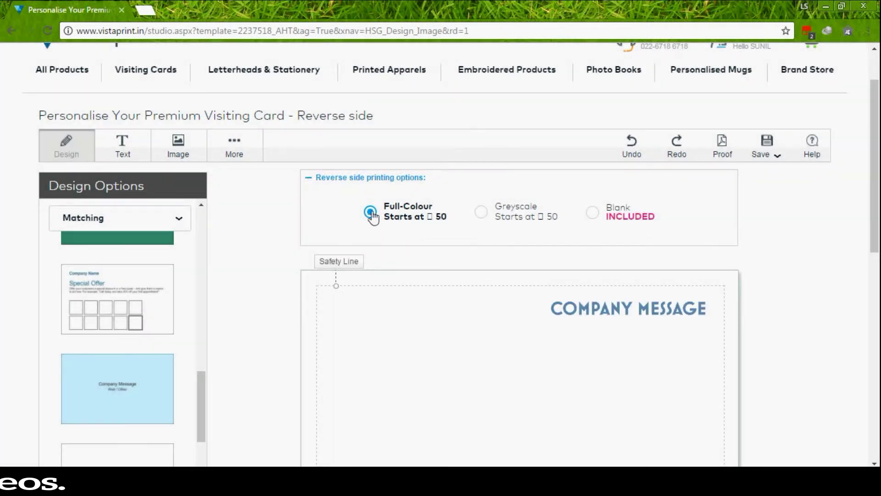
scroll(402, 208, down, 5)
scroll(412, 208, up, 2)
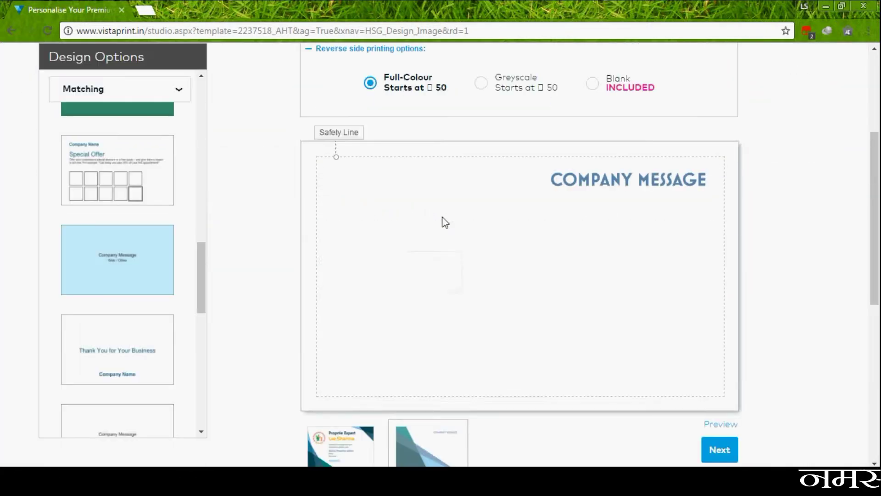
click(631, 183)
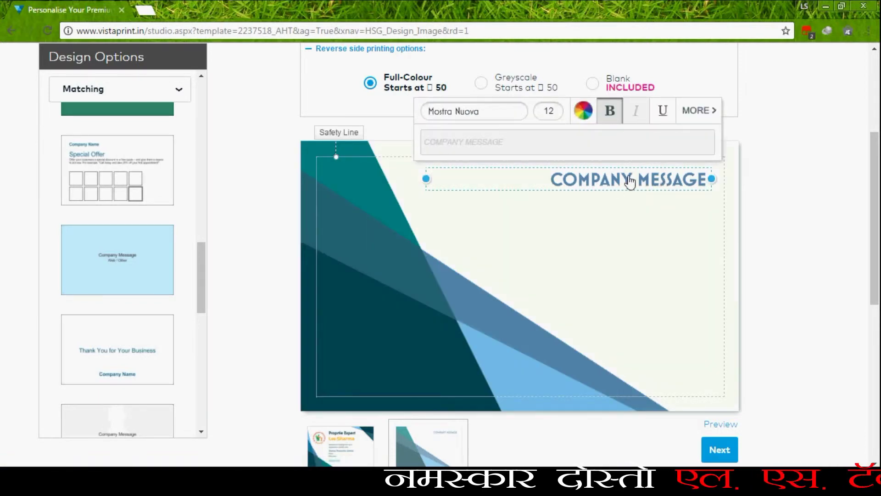
Replace the COMPANY MESSAGE heading with 'We Provide Better Service' on the card back.
click(515, 143)
text(Better)
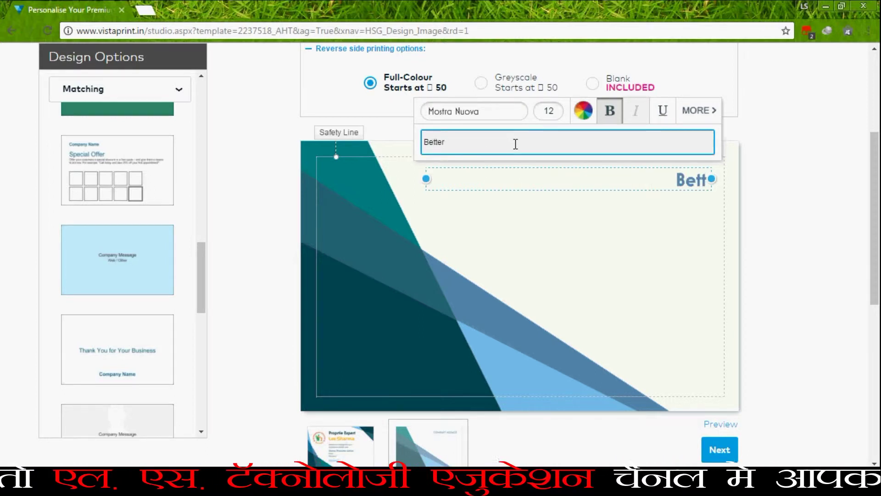
text( Se)
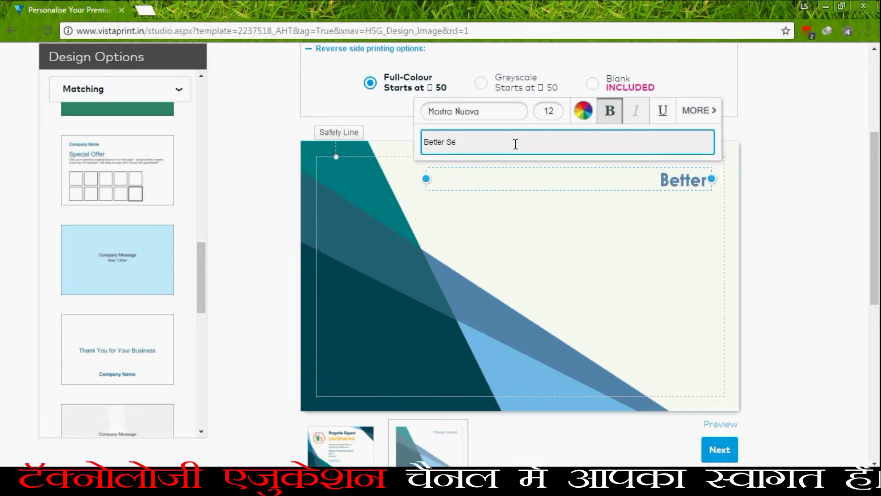
text(rvice)
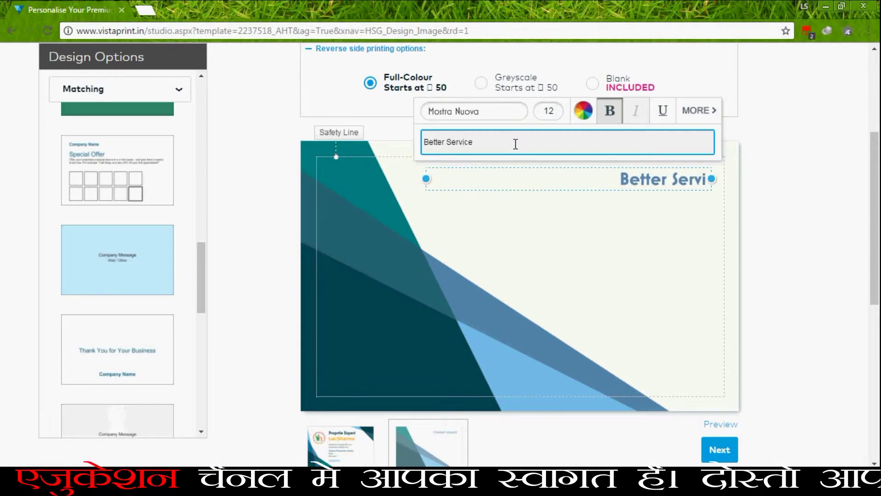
click(597, 188)
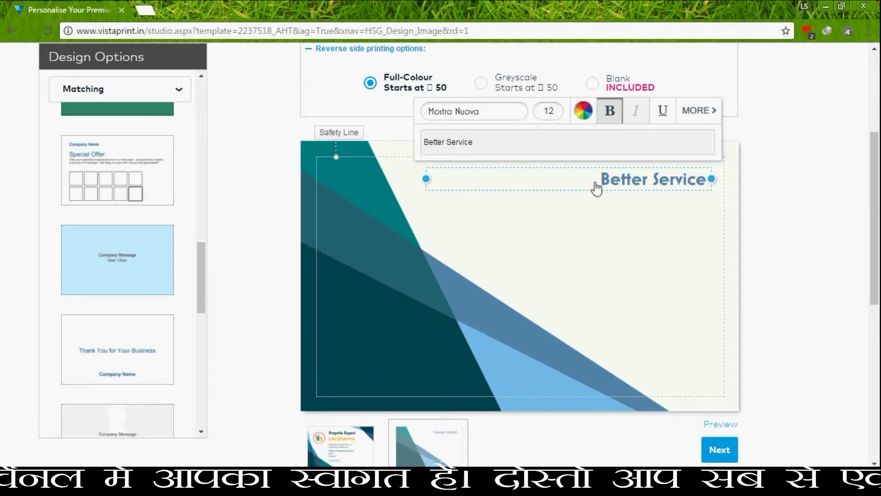
click(430, 146)
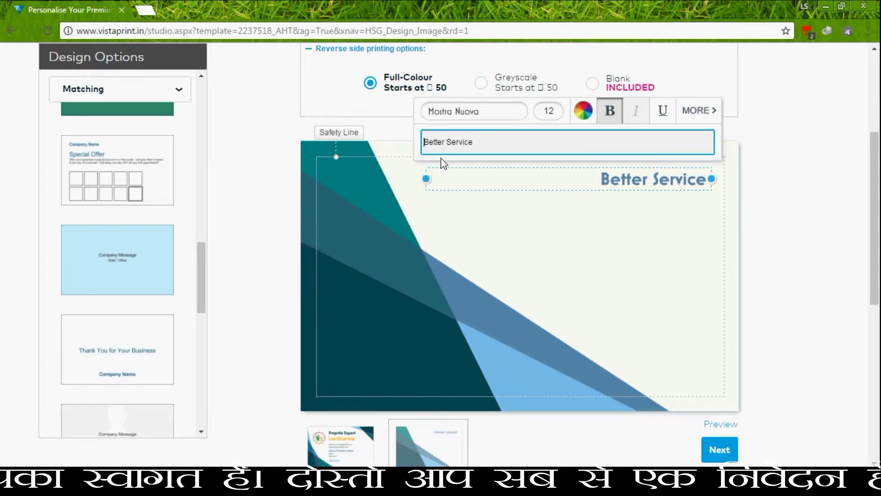
text(We Provide)
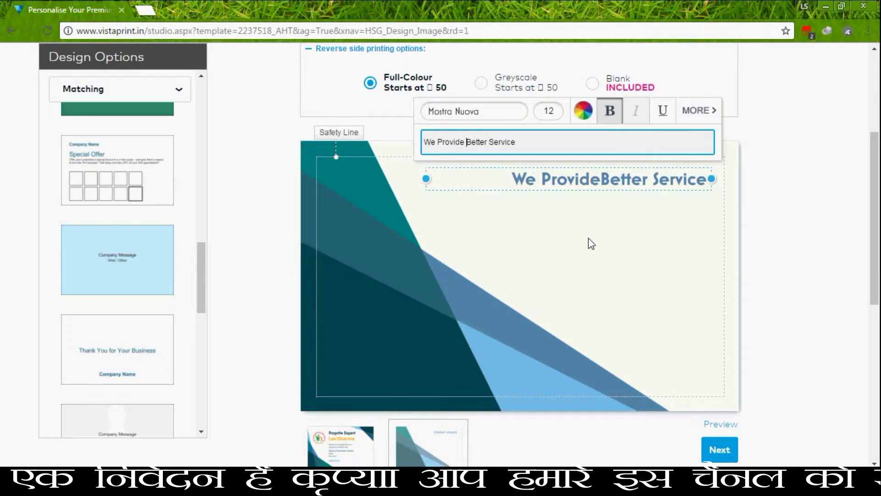
click(584, 222)
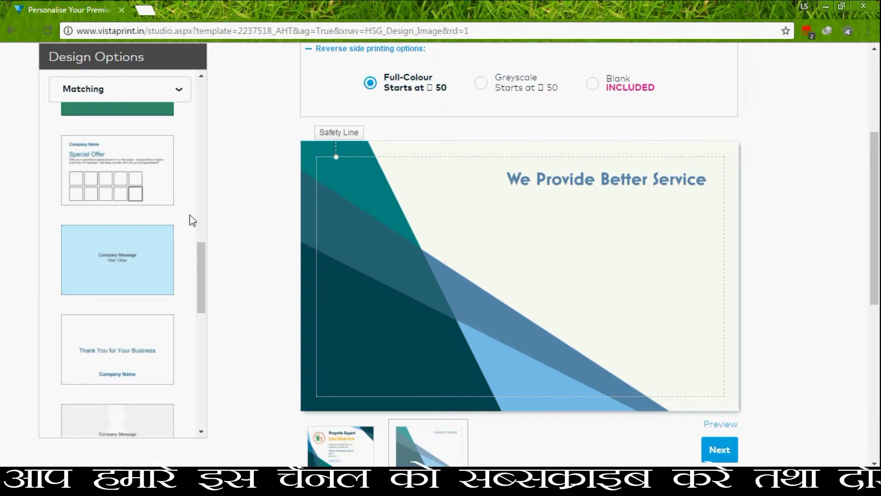
scroll(191, 218, down, 4)
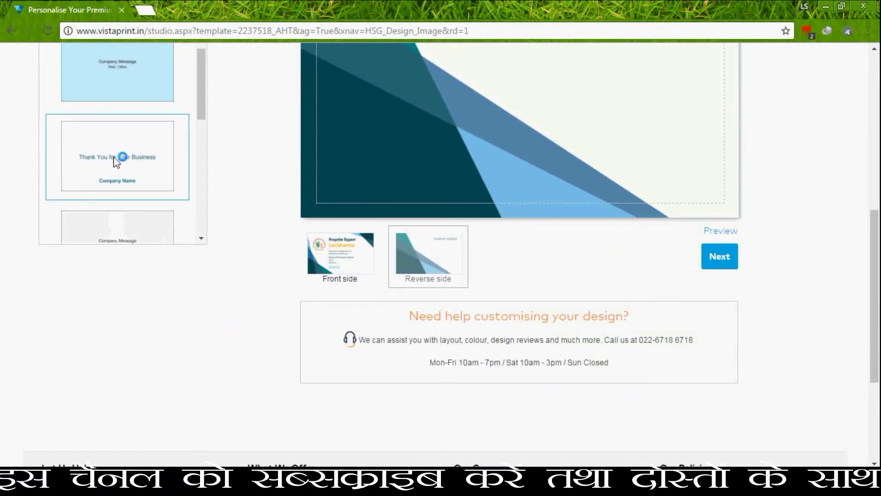
Try the Thank You back design and browse the other Design Options.
click(116, 165)
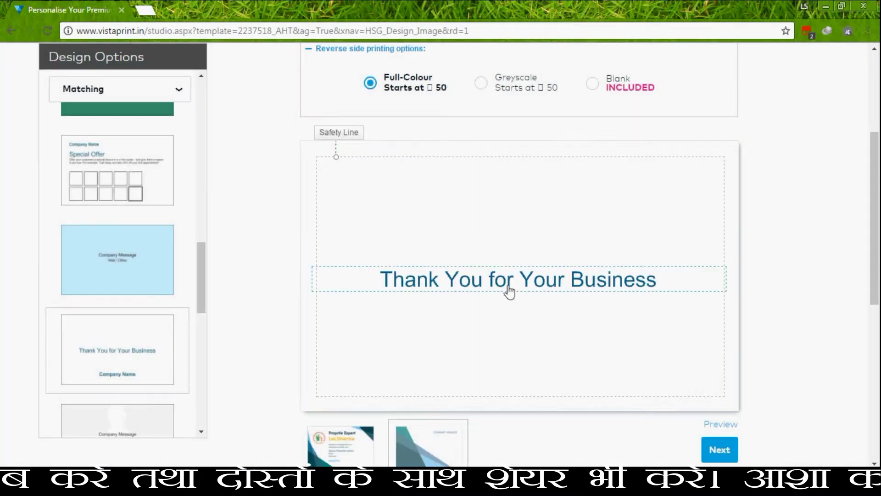
scroll(270, 232, up, 4)
scroll(243, 234, down, 1)
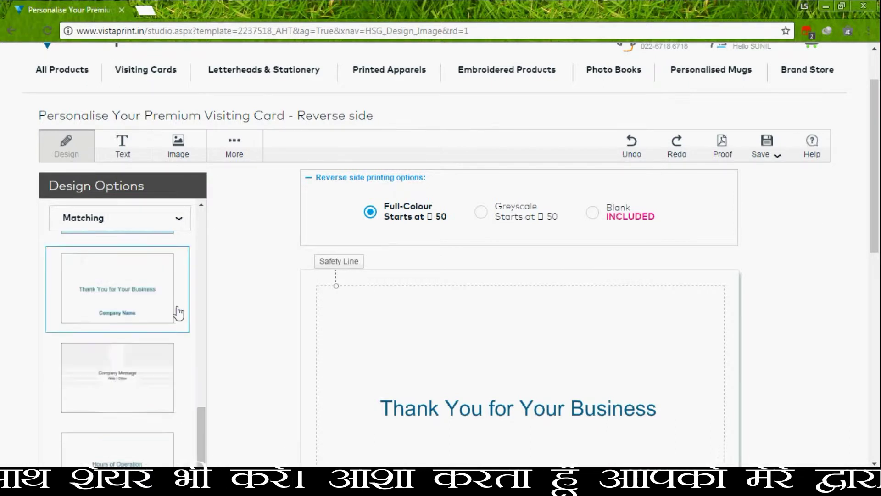
scroll(138, 315, up, 2)
scroll(138, 314, up, 2)
scroll(134, 314, up, 2)
scroll(134, 315, up, 1)
scroll(131, 335, up, 1)
scroll(117, 347, up, 1)
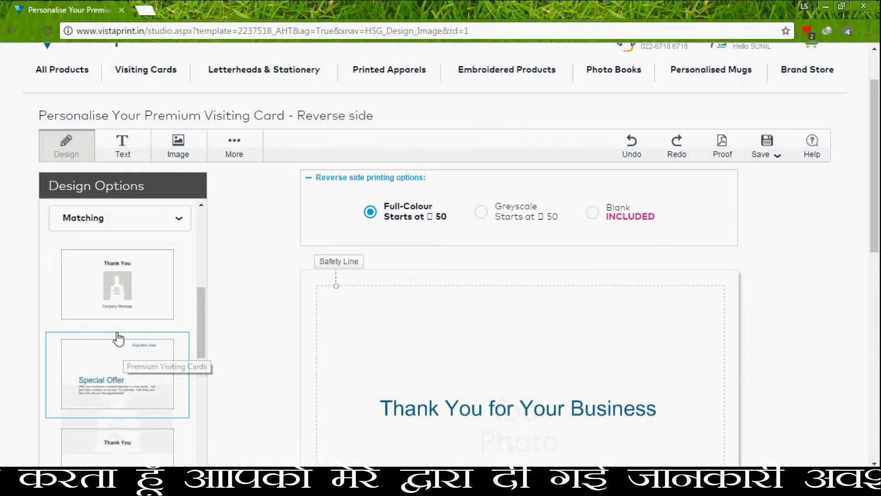
scroll(115, 347, up, 2)
scroll(107, 345, down, 3)
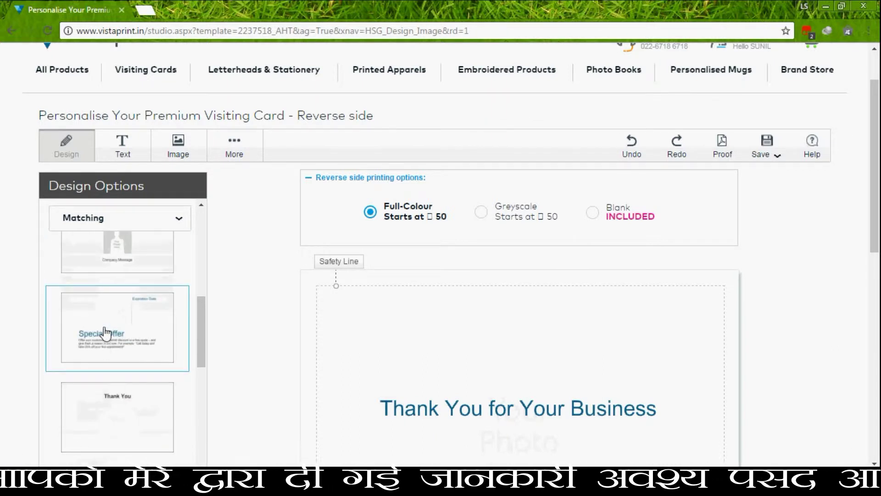
Preview the Special Offer design, then apply the Appointment back layout.
click(106, 342)
scroll(309, 313, down, 3)
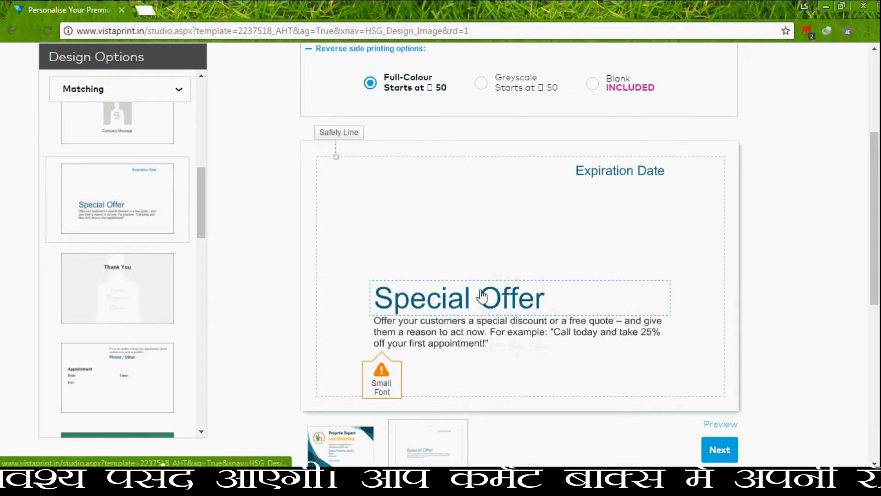
scroll(129, 261, up, 4)
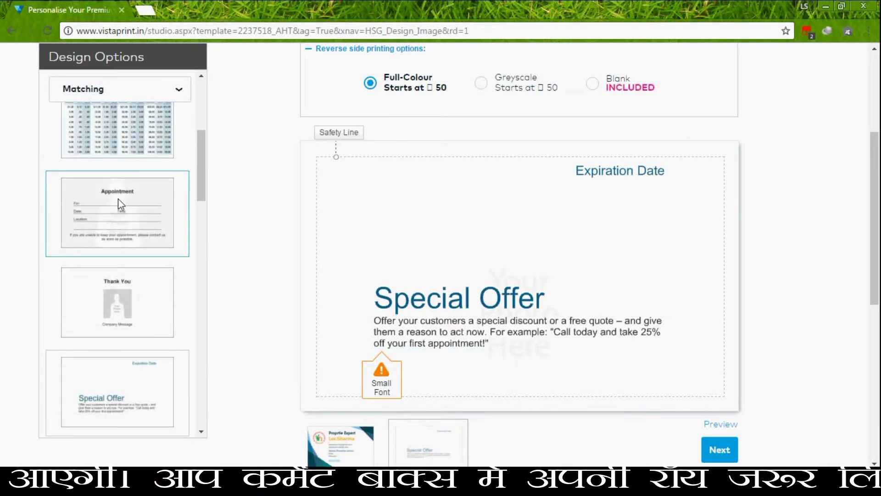
click(118, 198)
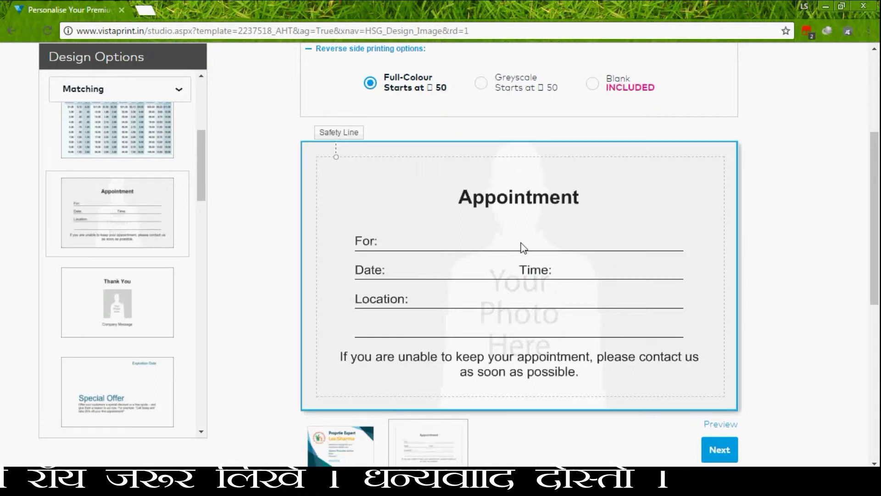
Inspect the Appointment card's background, heading and Time label, leaving the layout unchanged.
click(522, 290)
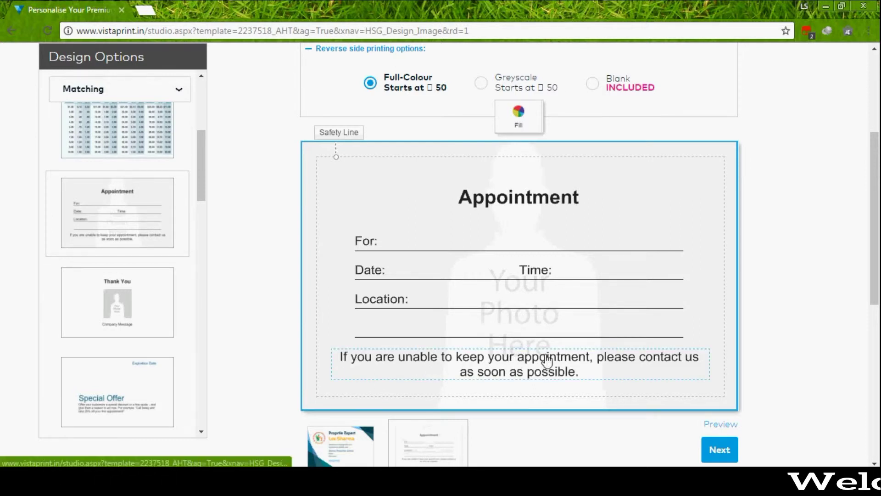
click(520, 208)
click(776, 212)
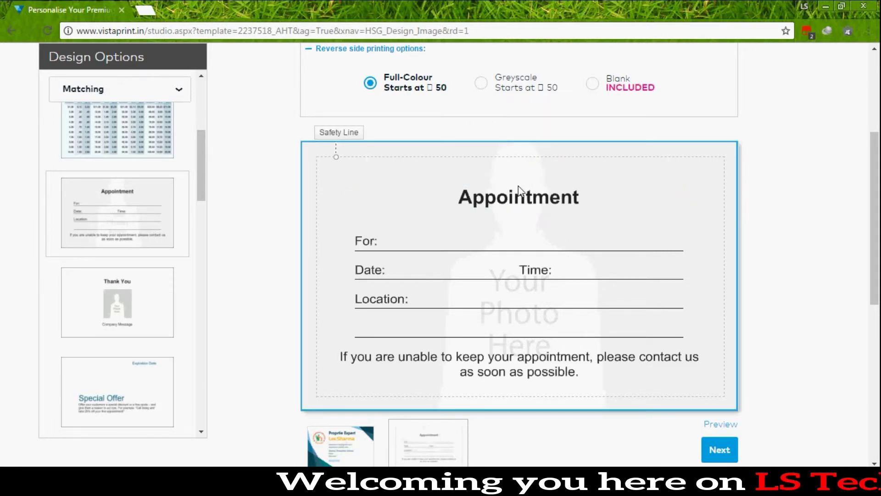
scroll(496, 246, down, 3)
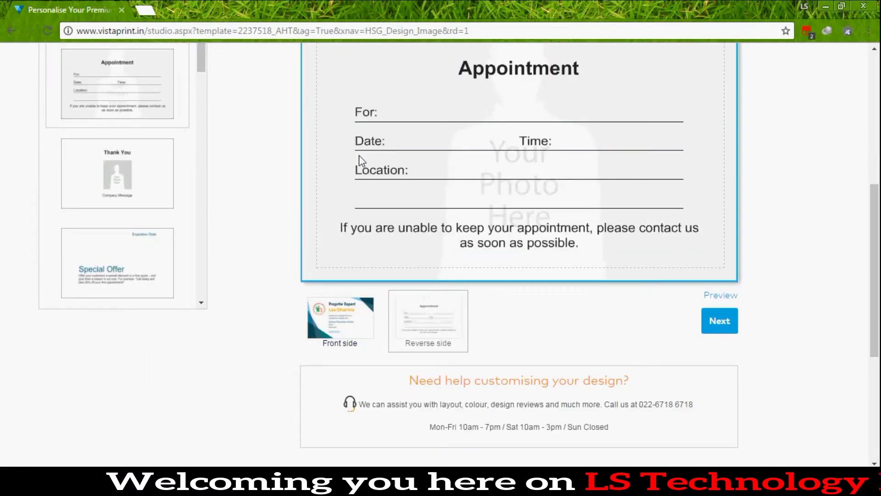
click(550, 146)
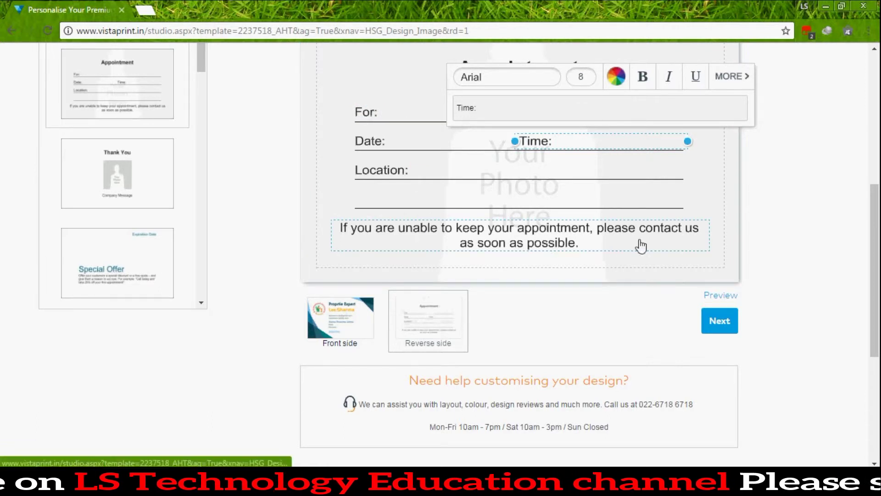
scroll(771, 257, up, 1)
click(771, 258)
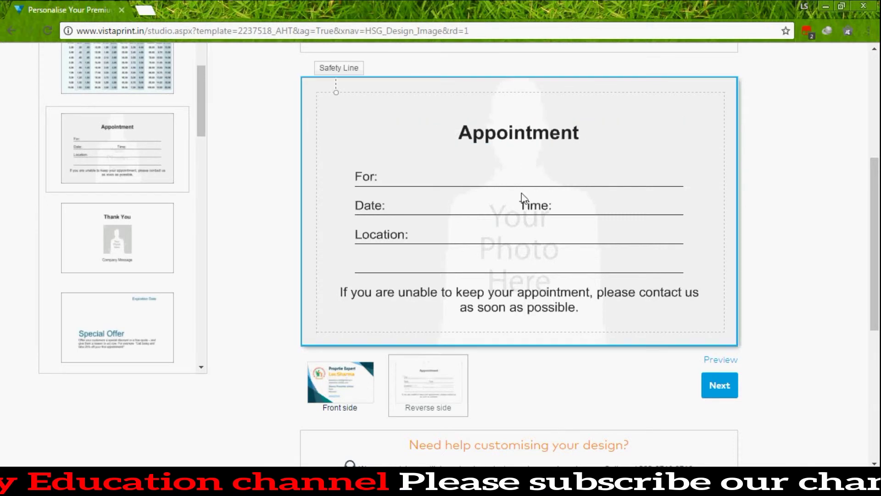
click(517, 152)
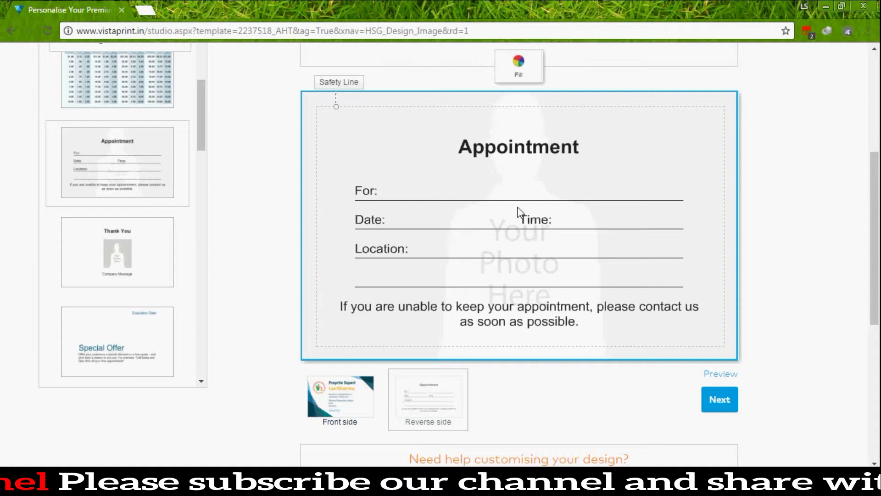
scroll(517, 236, up, 2)
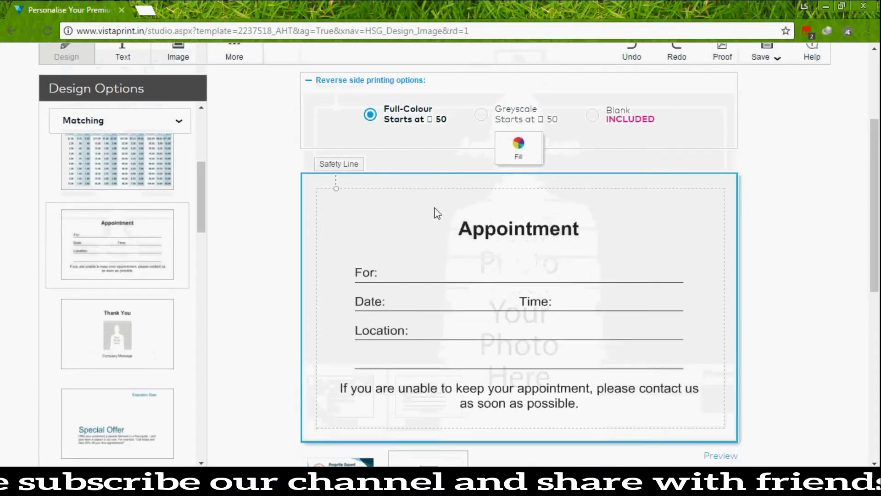
scroll(433, 210, up, 2)
Upload the girl png image from the computer into Recent Images.
click(184, 160)
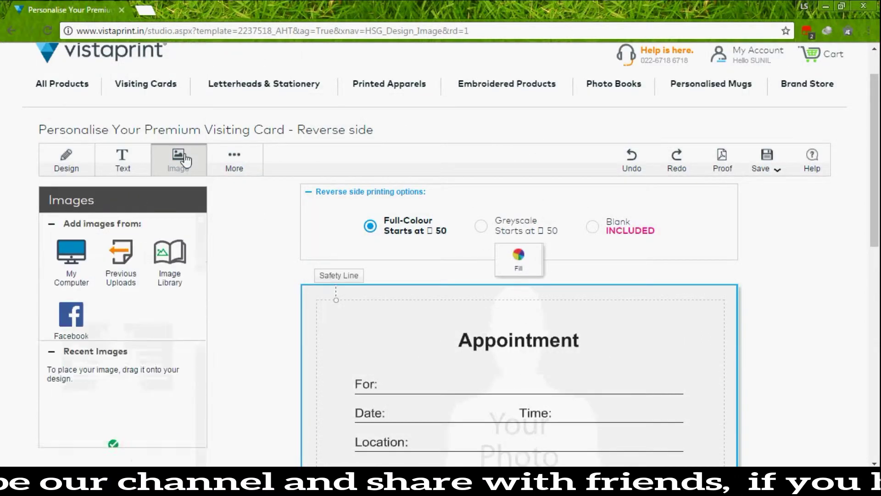
click(78, 257)
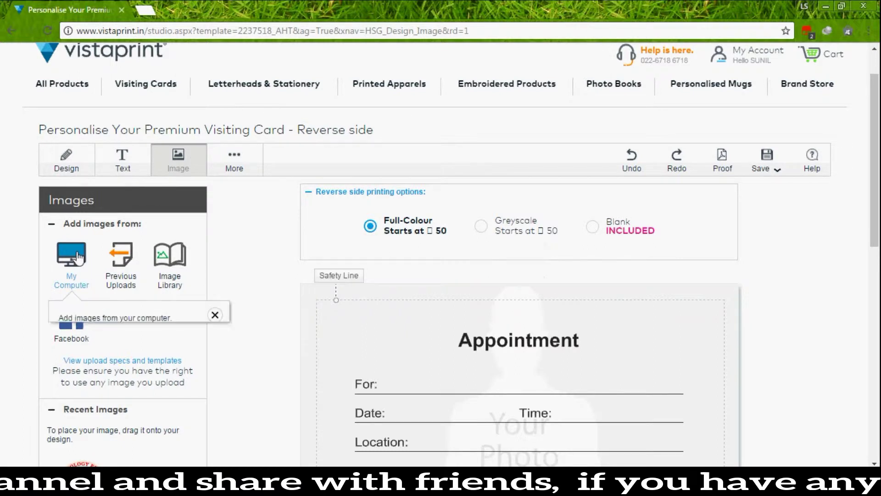
click(87, 346)
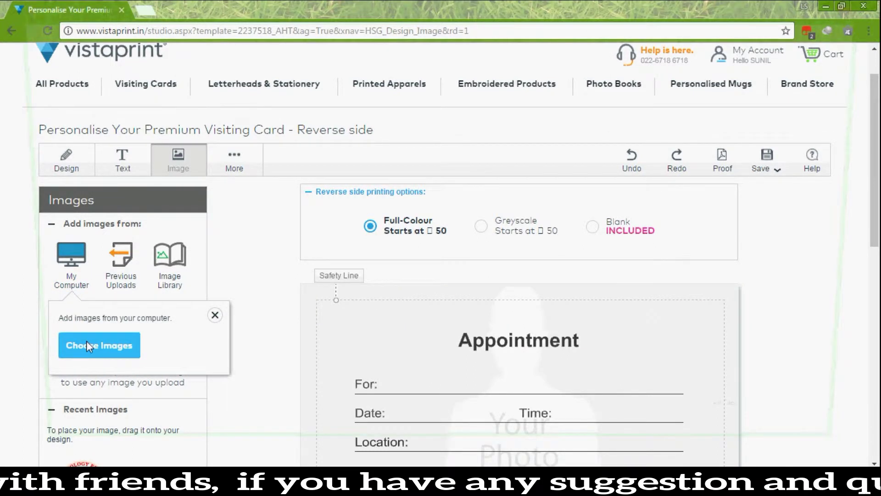
click(745, 314)
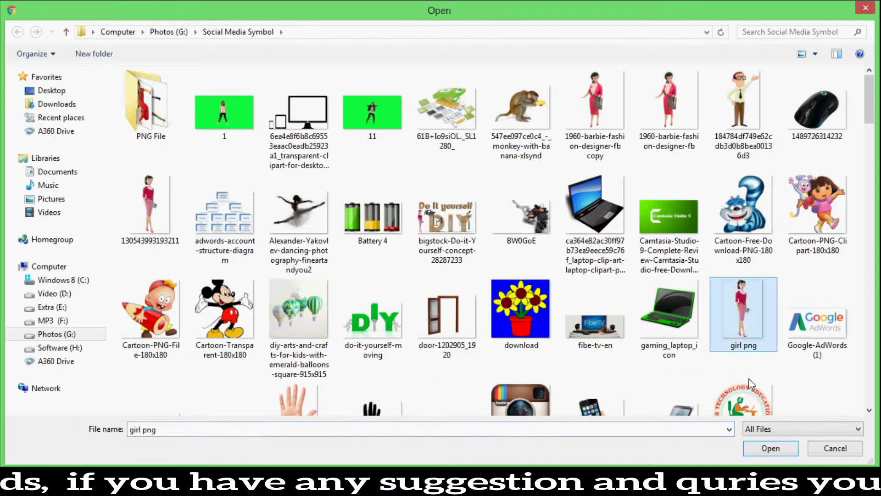
click(772, 446)
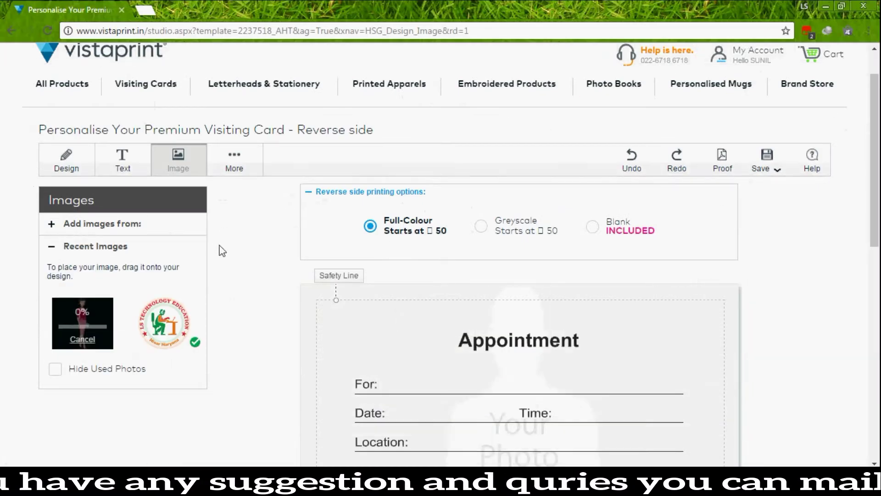
scroll(248, 248, down, 3)
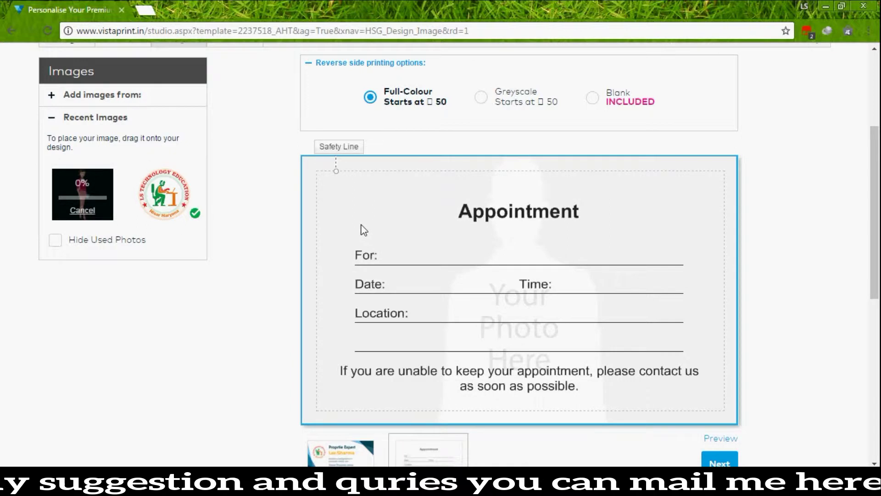
scroll(364, 229, down, 2)
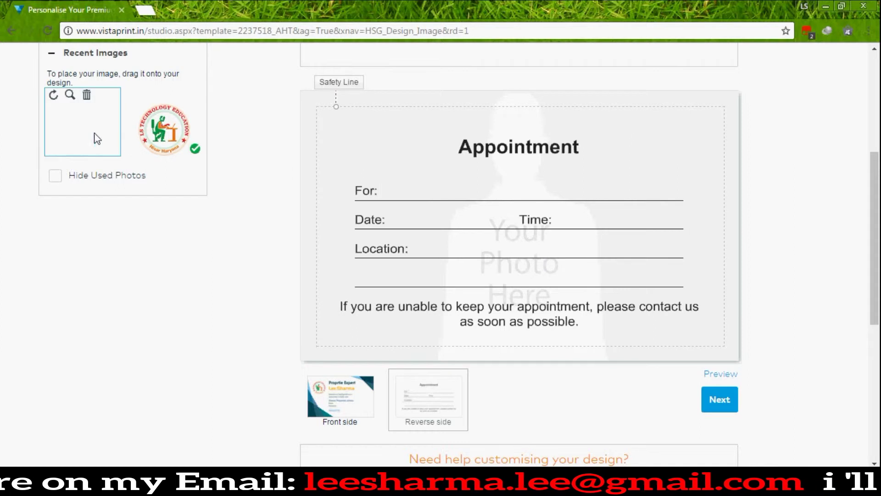
Place the girl photo on the card back, dismiss the detected-colours notice, and submit the design.
drag(83, 126, 411, 241)
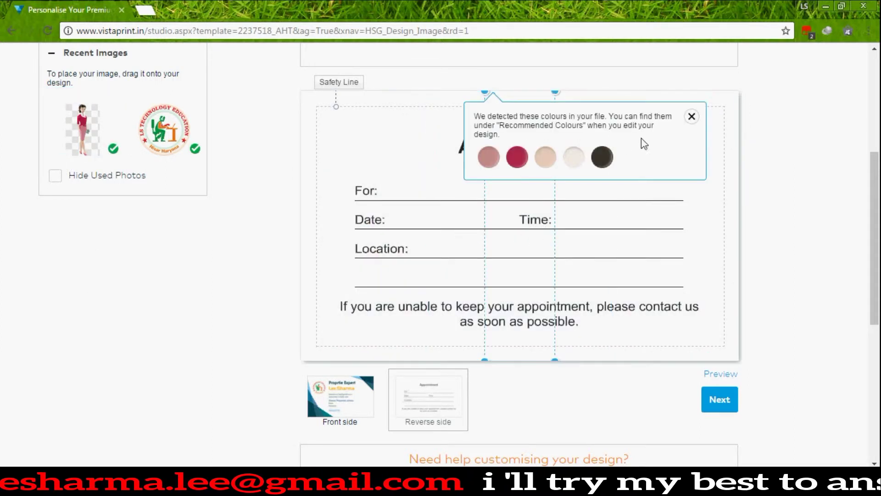
click(689, 118)
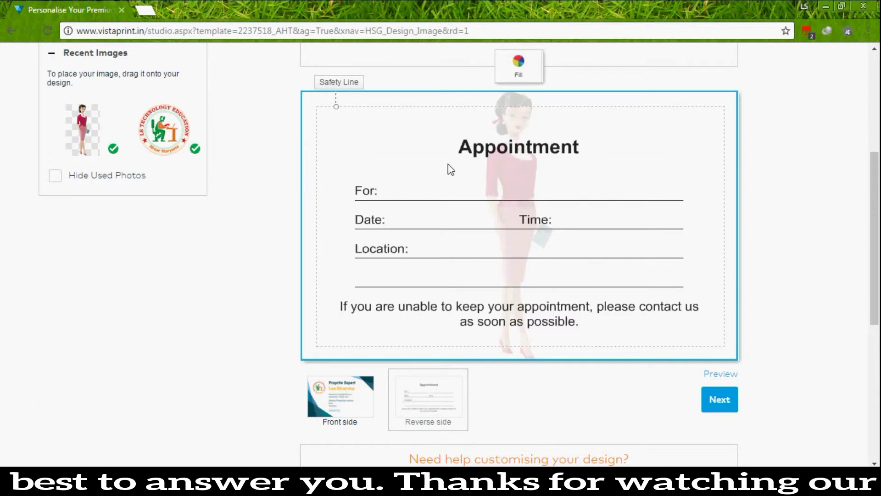
scroll(595, 208, down, 4)
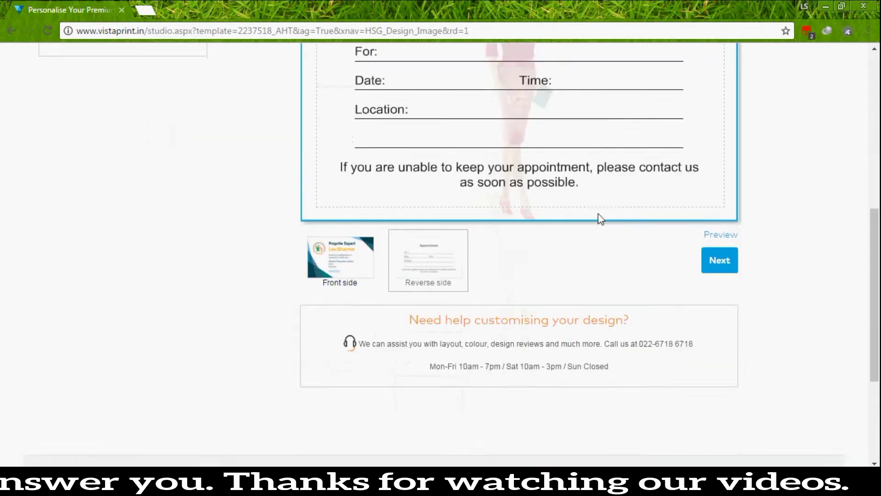
scroll(413, 242, up, 3)
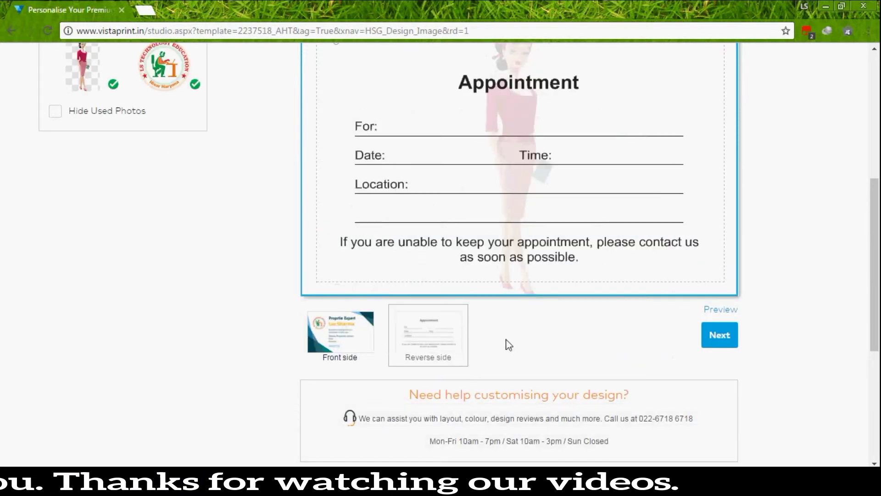
click(715, 346)
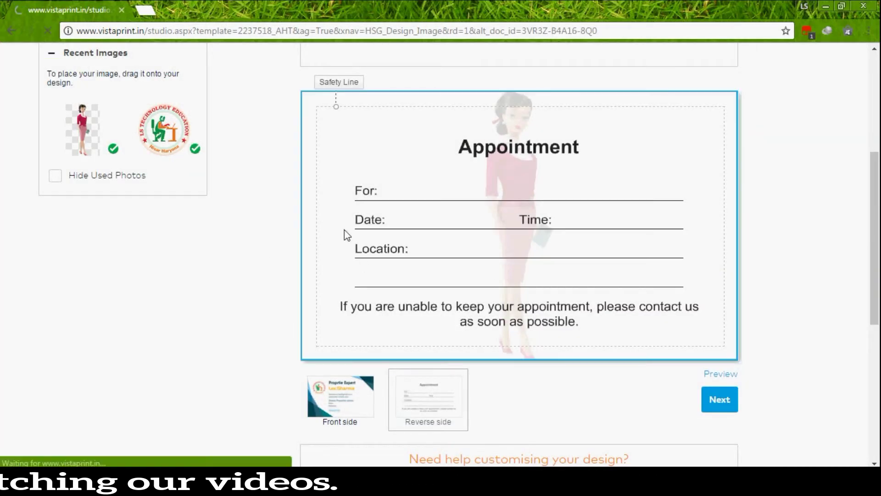
Review the card proof and tick 'I have reviewed and approve my design'.
scroll(257, 207, down, 3)
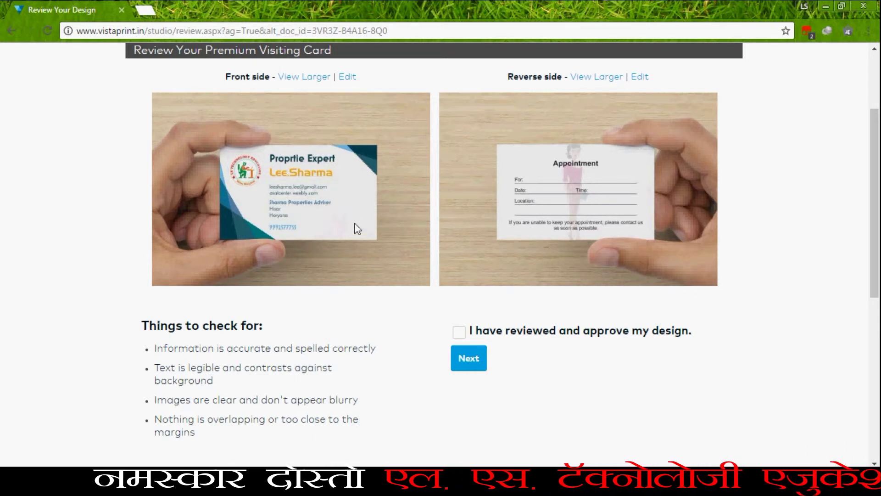
scroll(361, 227, up, 3)
scroll(472, 173, down, 4)
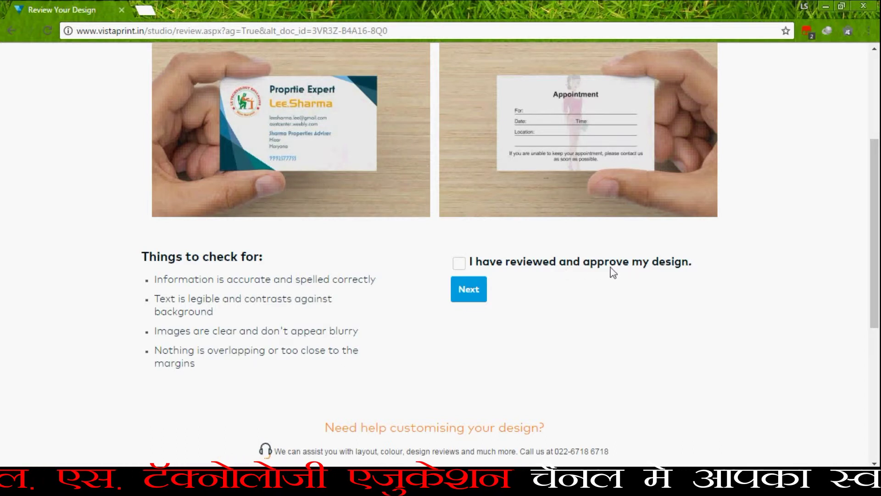
click(459, 264)
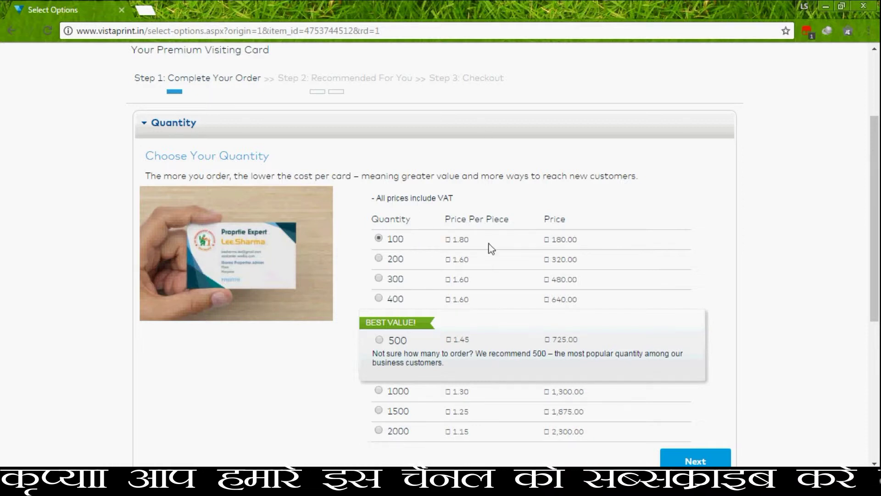
Order 200 cards for 320.00 and continue to the paper stock choice.
scroll(398, 324, down, 4)
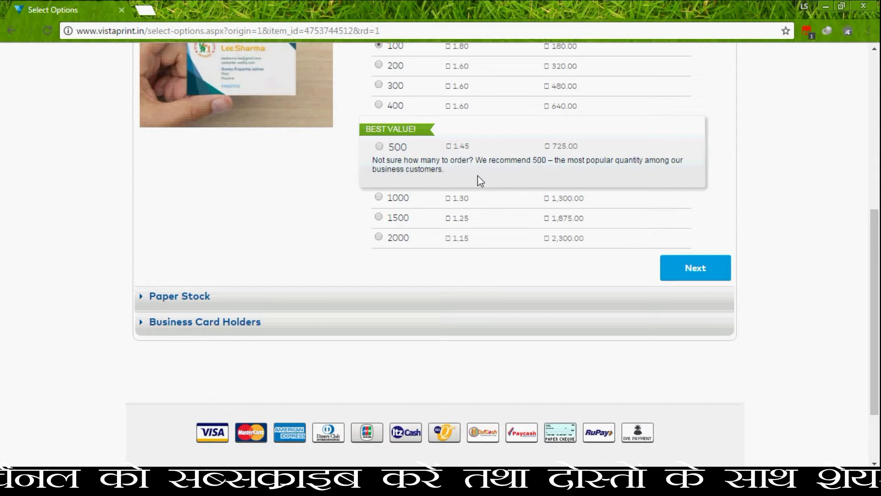
scroll(481, 181, up, 4)
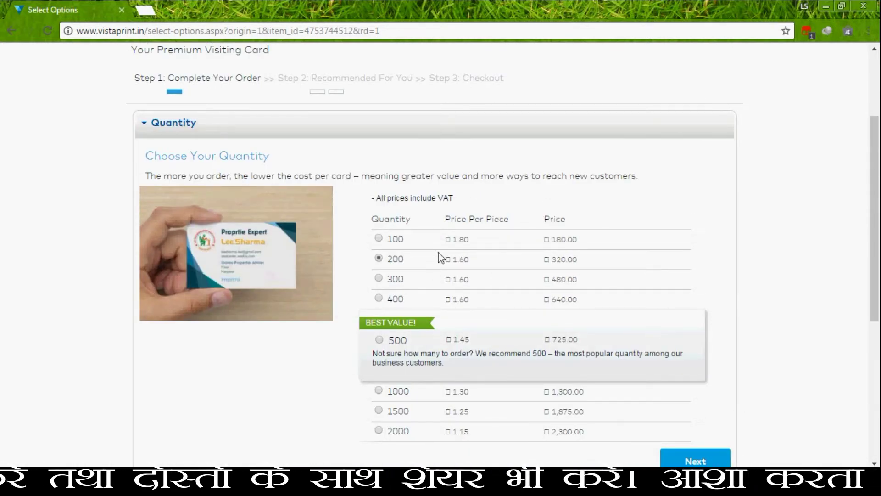
scroll(478, 250, down, 1)
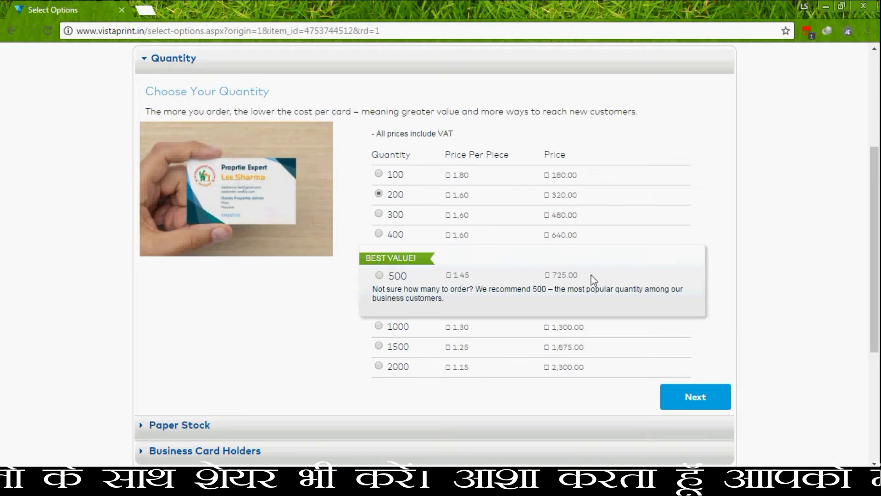
scroll(594, 280, down, 3)
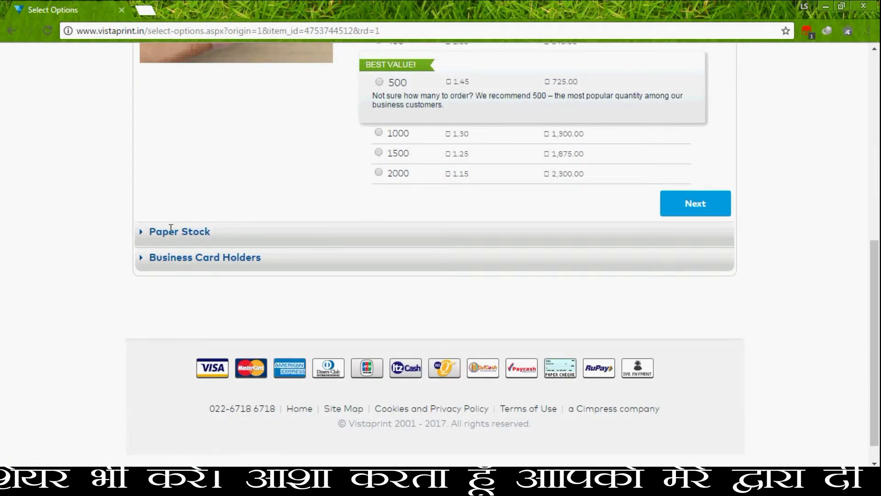
click(687, 206)
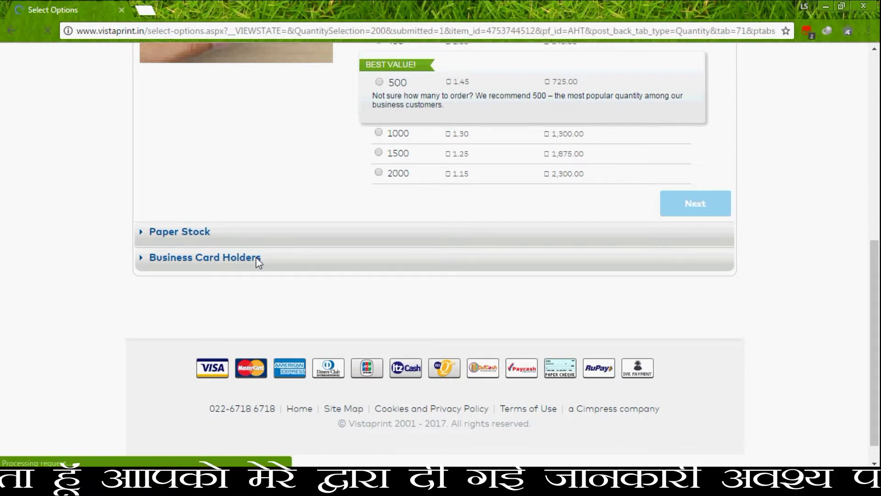
Keep the Classic Pearl White Matte Card, 350 gsm paper and continue.
scroll(248, 250, down, 2)
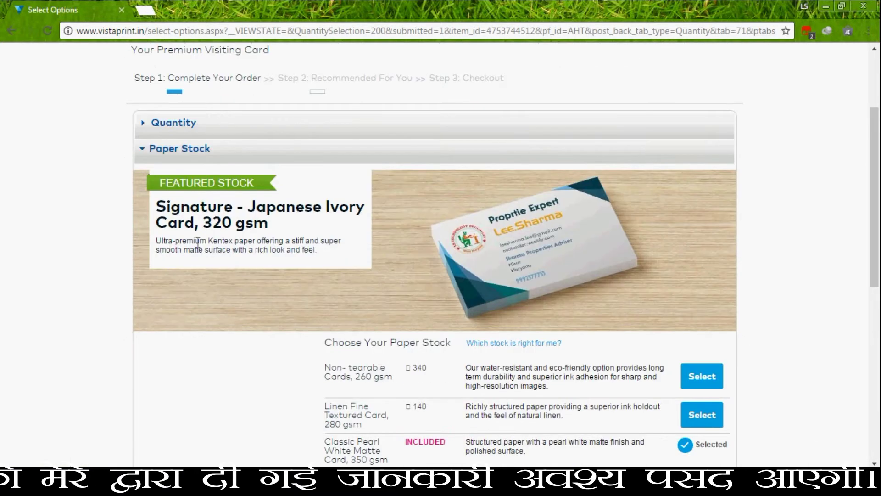
scroll(386, 209, down, 1)
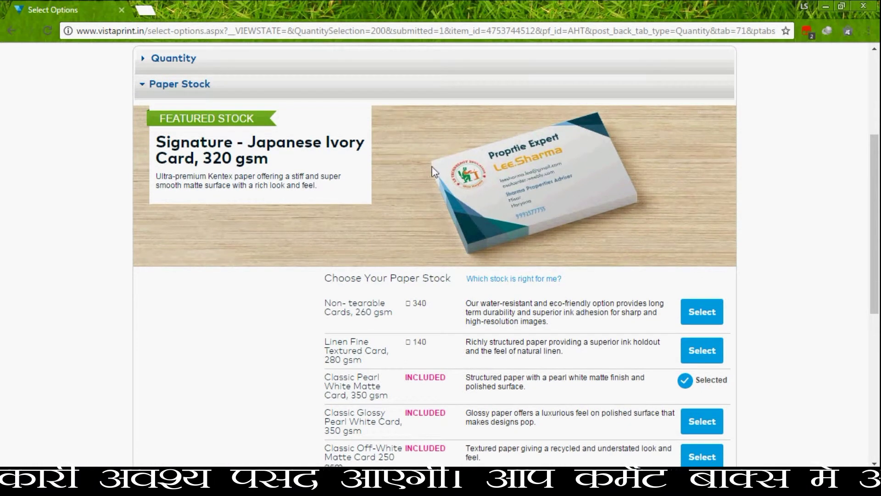
scroll(592, 191, down, 2)
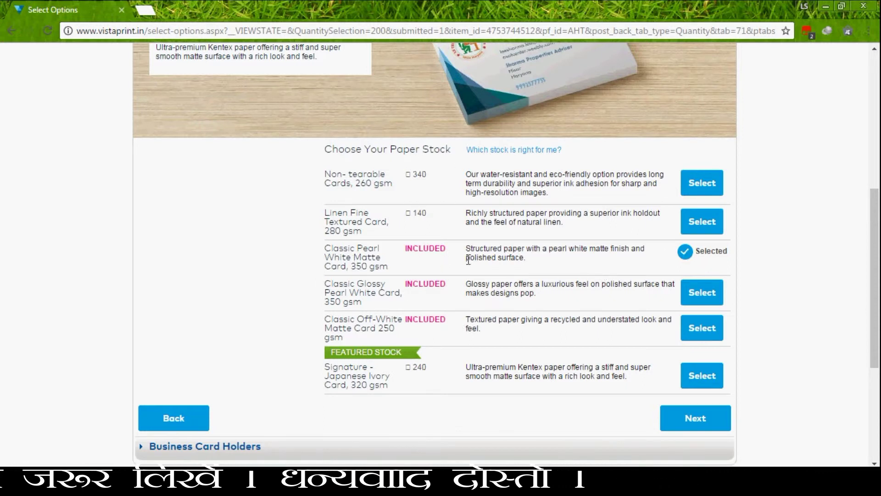
scroll(537, 274, down, 3)
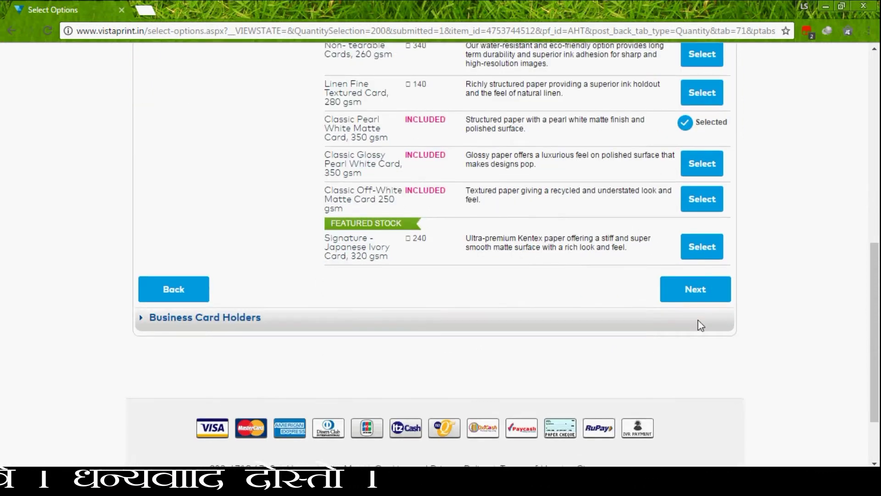
click(706, 297)
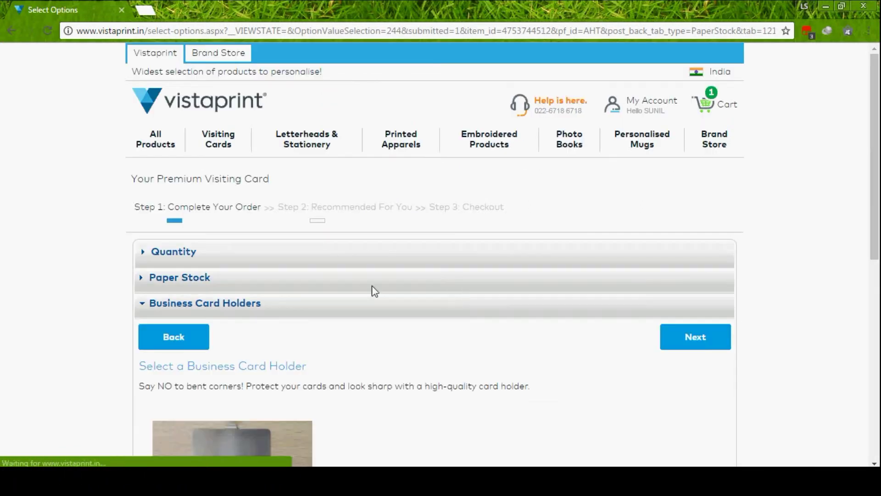
Scroll through the Metal Business Card Holder offer without adding it to the order.
scroll(354, 271, down, 1)
scroll(228, 230, down, 3)
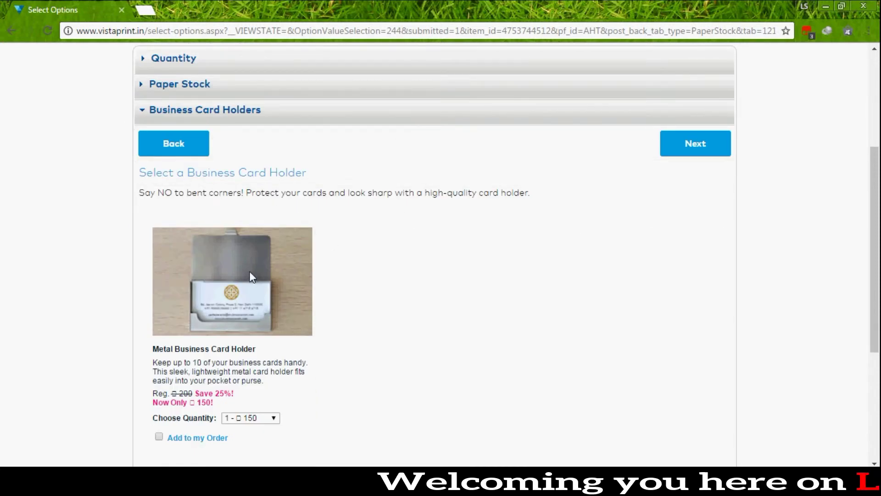
scroll(210, 340, down, 1)
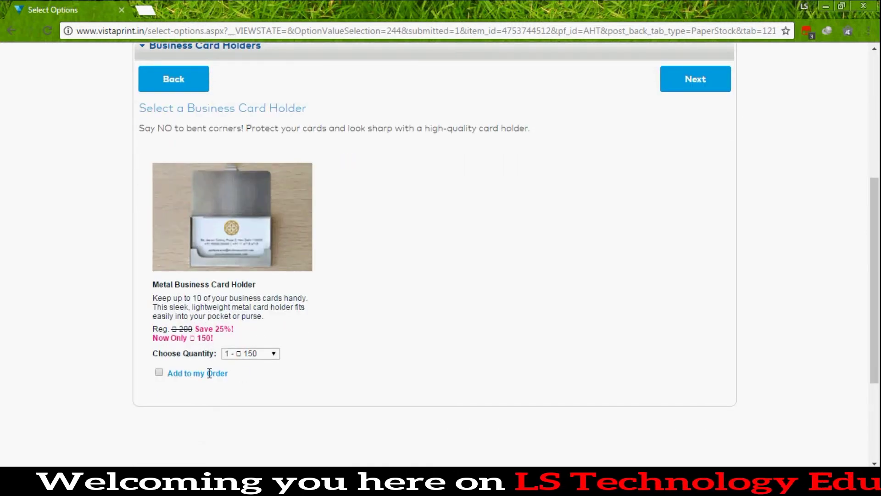
scroll(780, 312, up, 1)
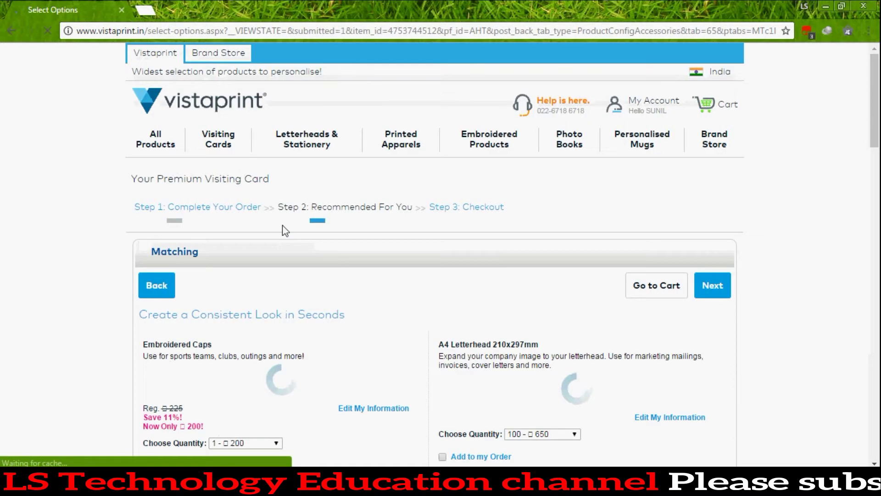
Skip all Recommended For You add-ons, keeping only the 200 Premium Visiting Cards.
scroll(319, 230, down, 3)
scroll(319, 218, down, 3)
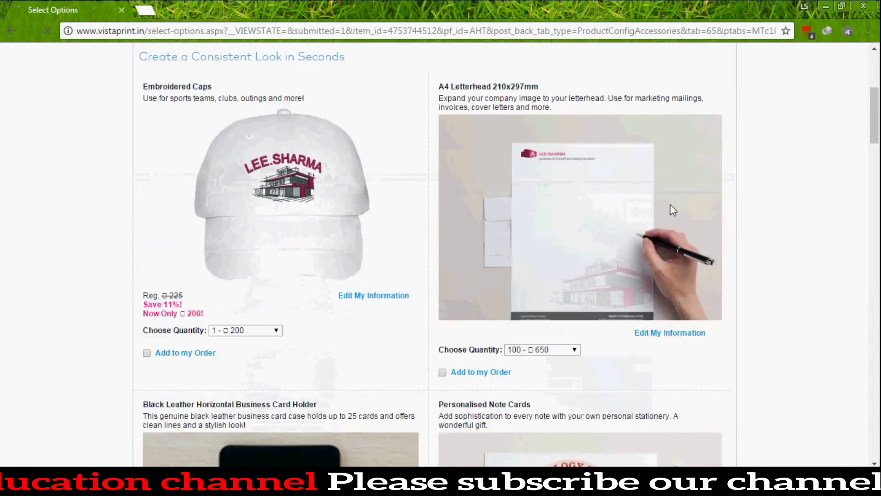
scroll(610, 232, down, 5)
scroll(670, 292, down, 2)
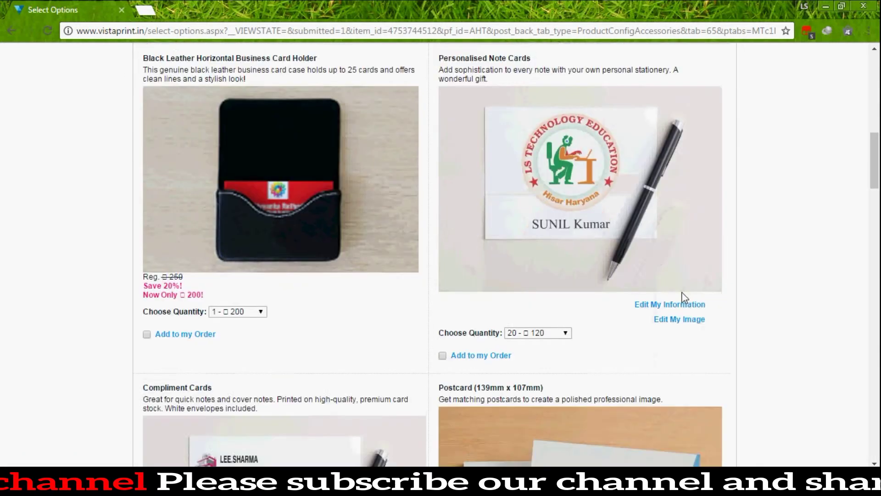
scroll(683, 296, down, 1)
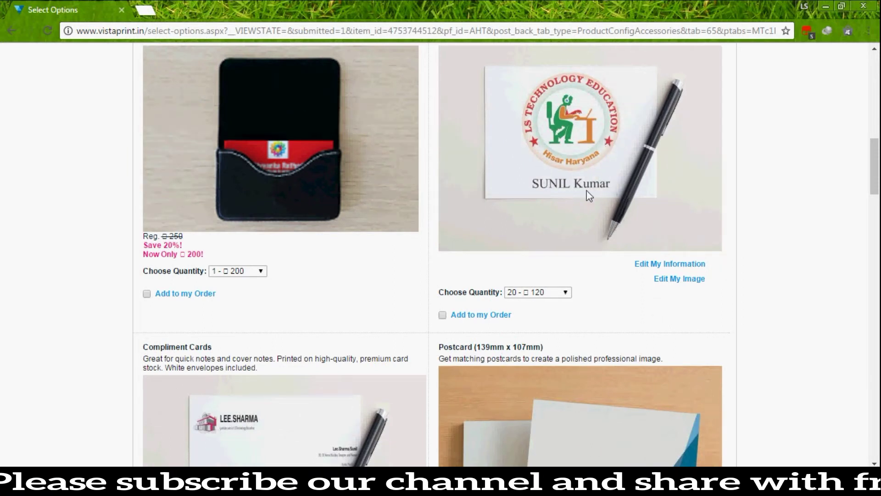
scroll(588, 195, down, 3)
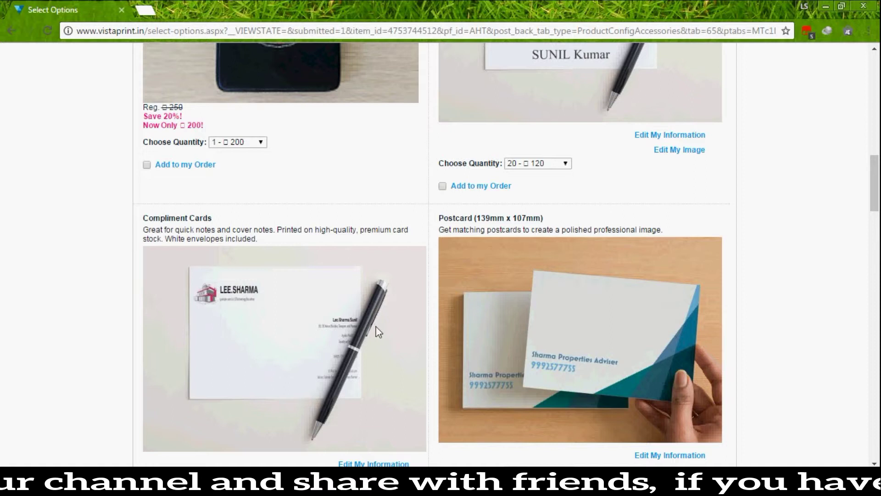
scroll(361, 326, down, 4)
scroll(521, 269, down, 4)
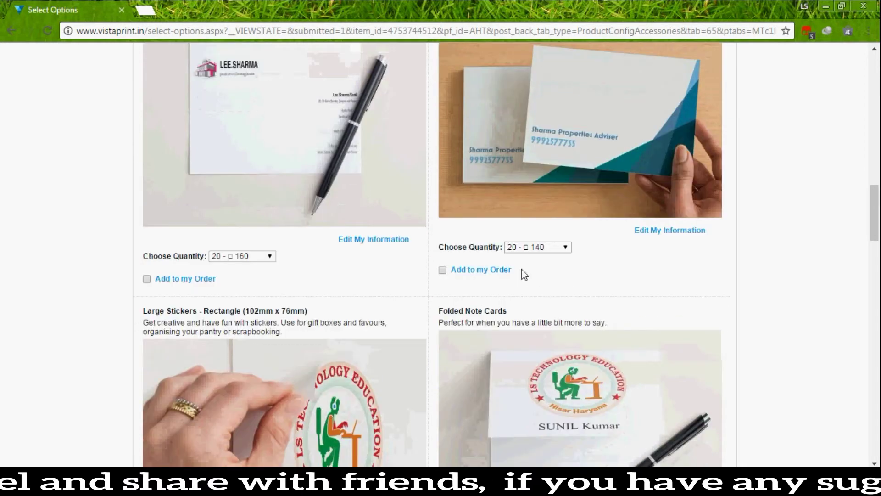
scroll(520, 271, down, 1)
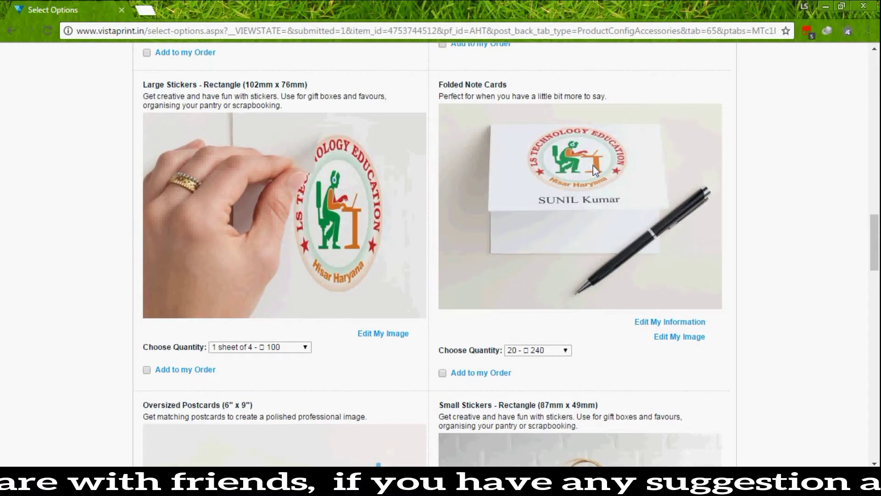
scroll(534, 186, down, 1)
scroll(565, 205, down, 1)
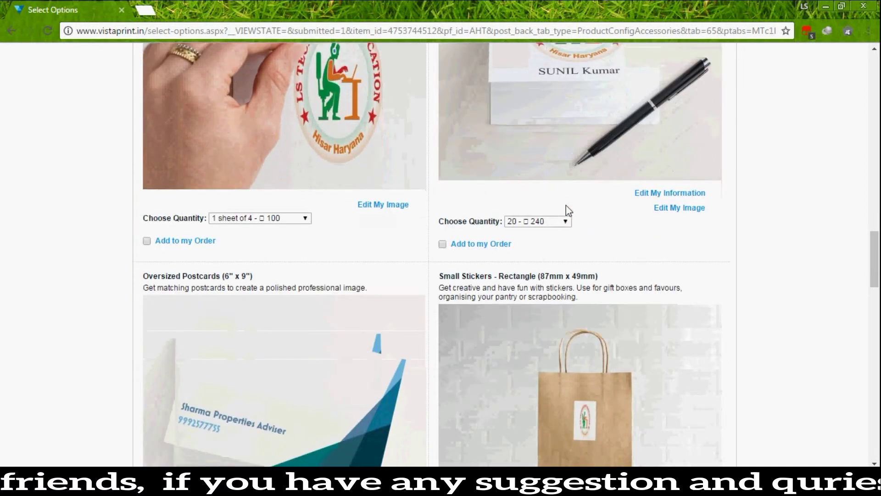
scroll(566, 205, down, 4)
scroll(299, 179, down, 4)
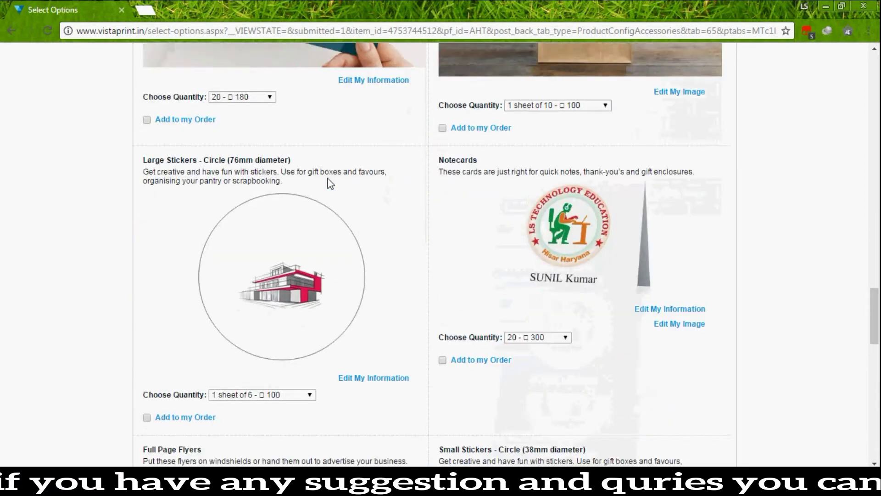
scroll(451, 254, down, 5)
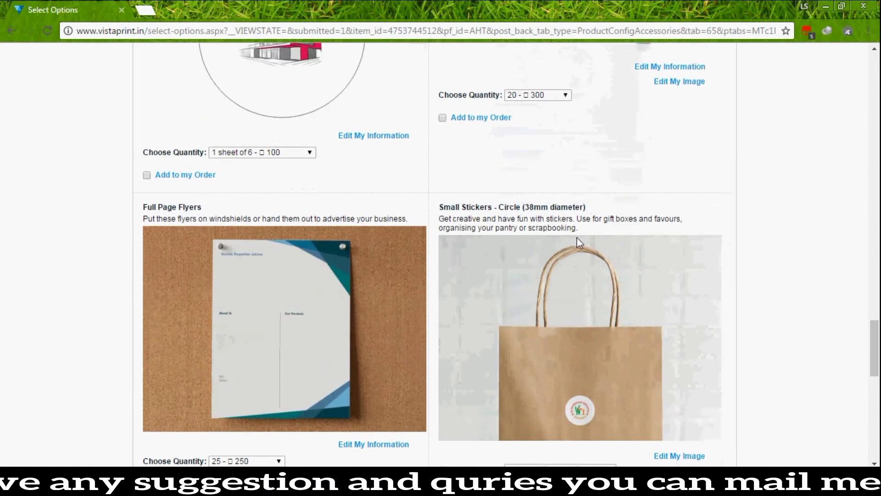
scroll(580, 244, down, 7)
scroll(583, 243, down, 4)
scroll(590, 244, up, 2)
scroll(594, 246, up, 7)
scroll(593, 241, down, 8)
scroll(593, 240, down, 1)
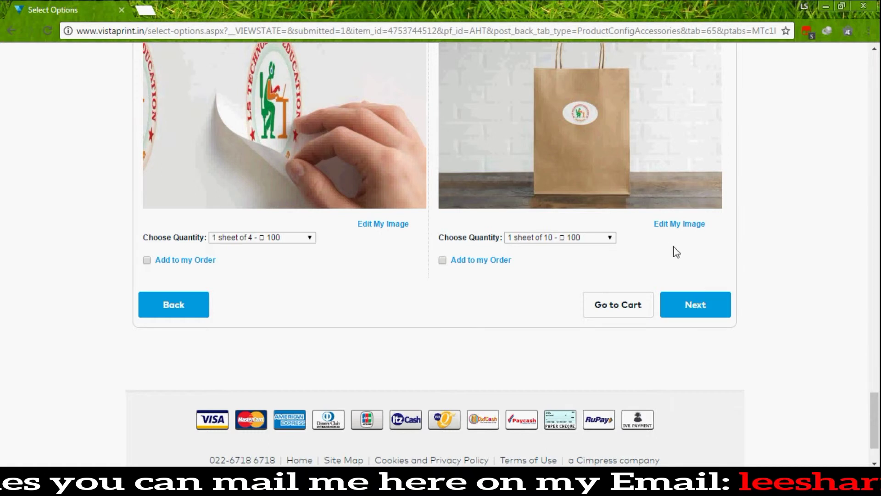
click(697, 310)
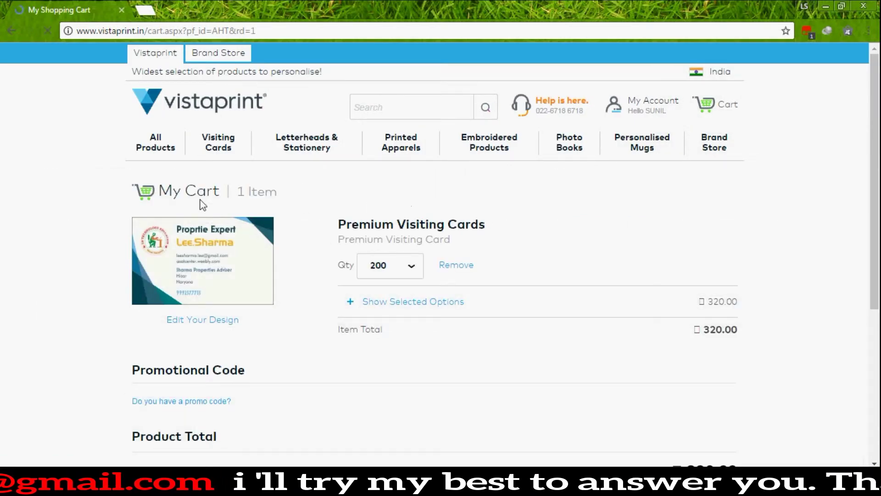
Begin checkout for the cart of 200 Premium Visiting Cards totalling 320.00.
scroll(402, 198, down, 2)
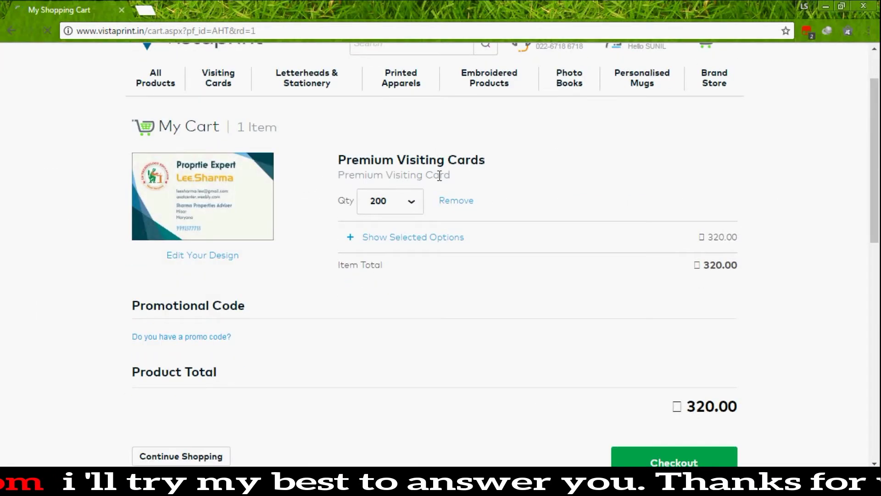
mouse_move(202, 260)
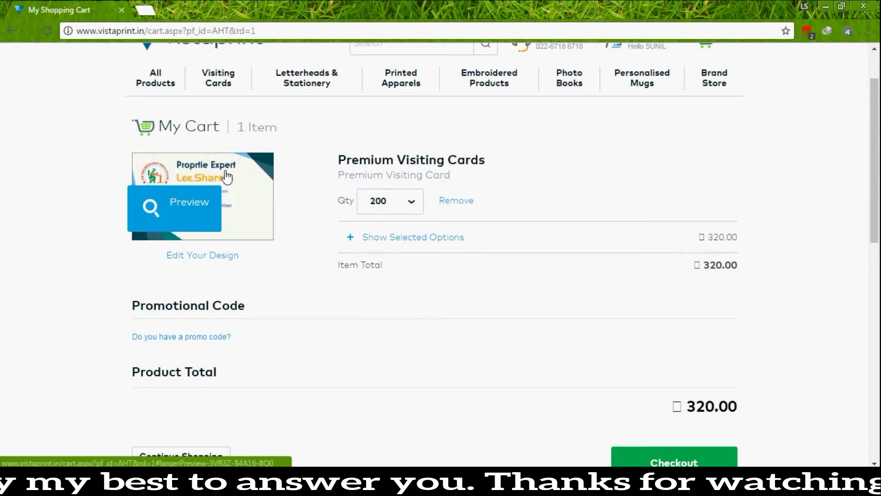
scroll(226, 177, down, 2)
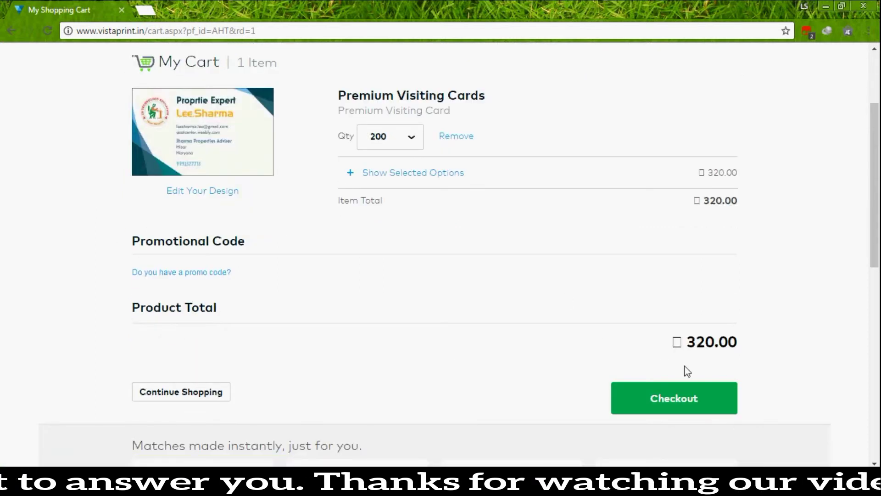
scroll(670, 394, down, 1)
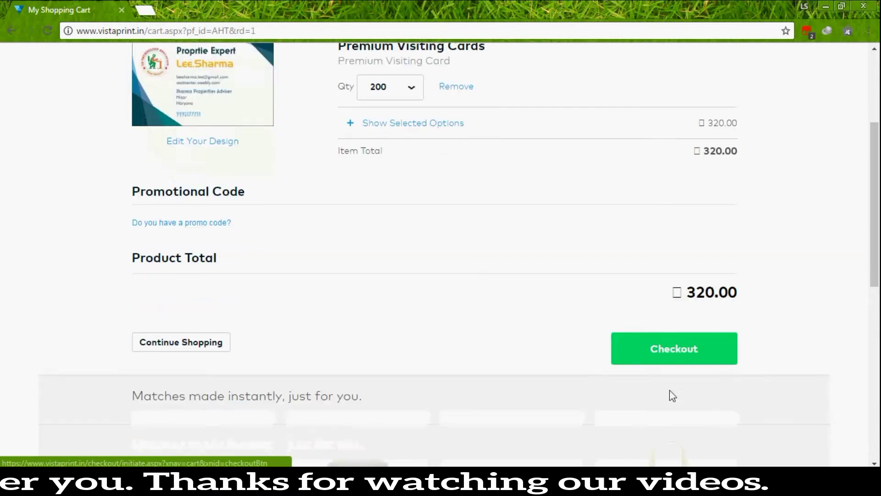
click(659, 331)
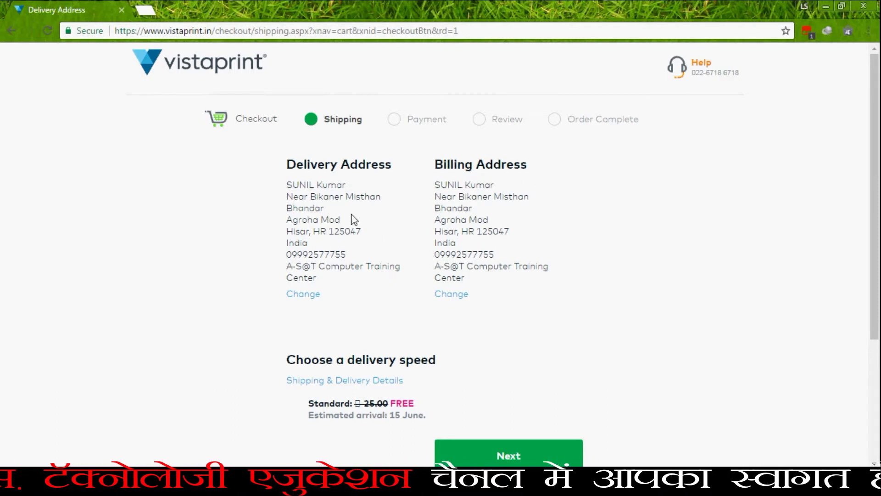
Accept the saved addresses and free Standard delivery, moving on to payment.
scroll(342, 218, down, 3)
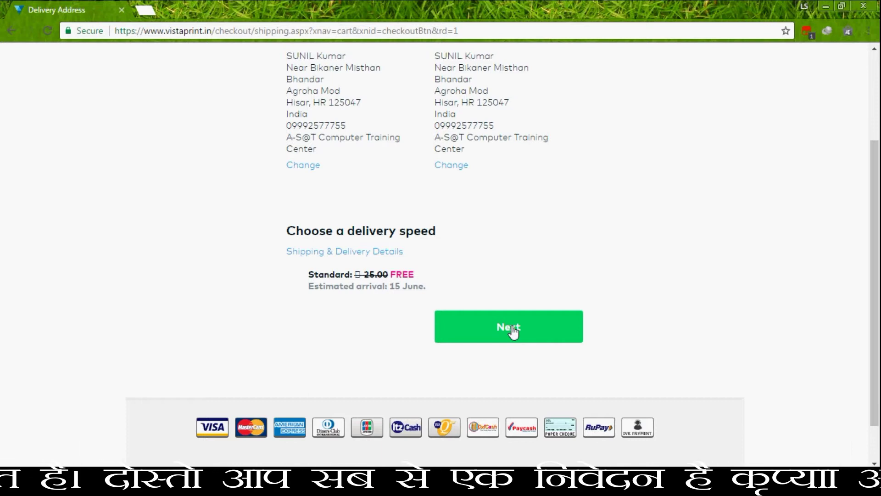
scroll(452, 330, down, 2)
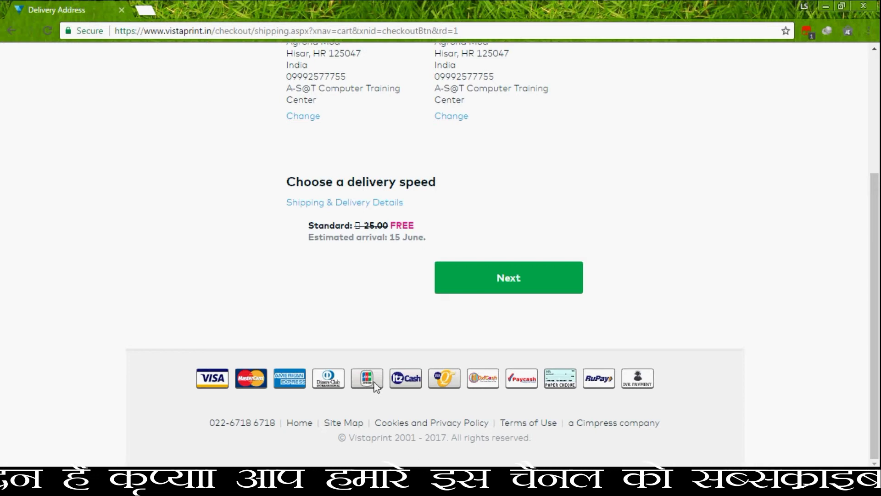
click(494, 277)
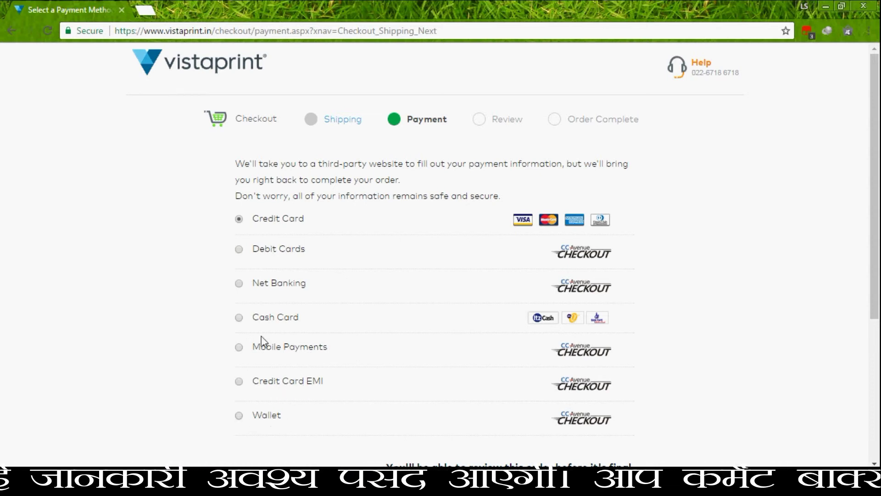
Select Cash Card as the payment method and proceed to order review.
click(239, 318)
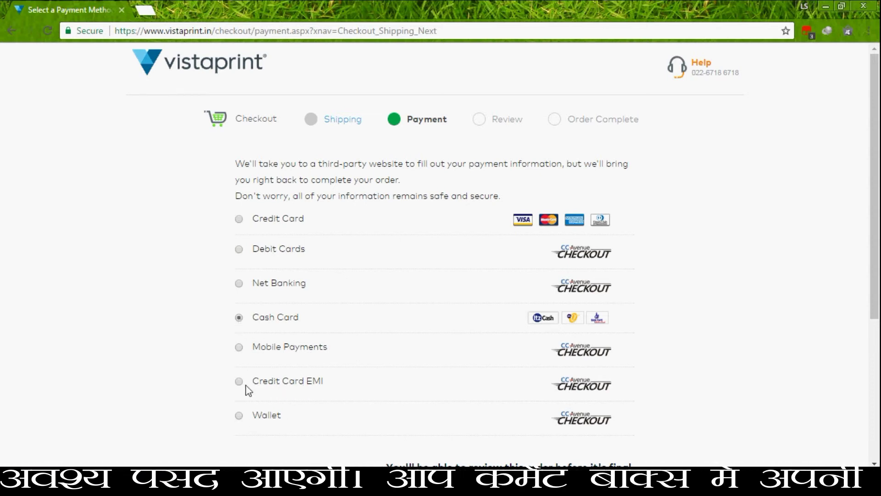
scroll(346, 368, down, 4)
scroll(321, 275, up, 3)
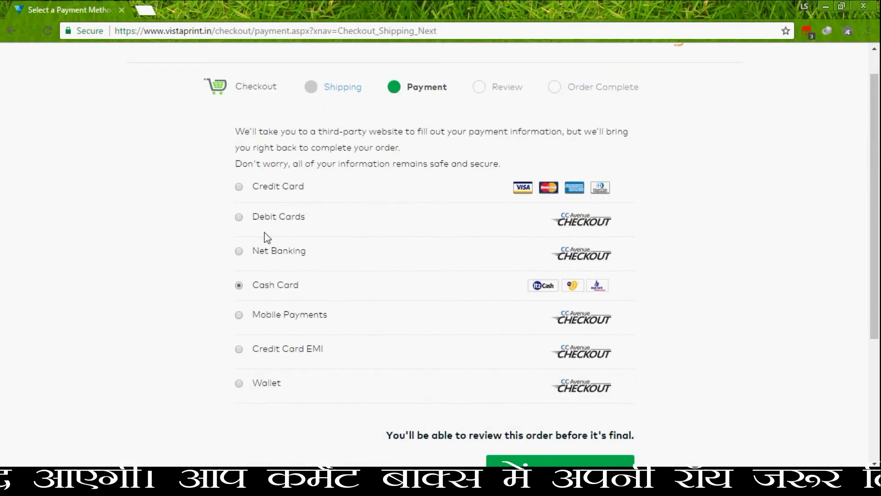
scroll(321, 268, down, 4)
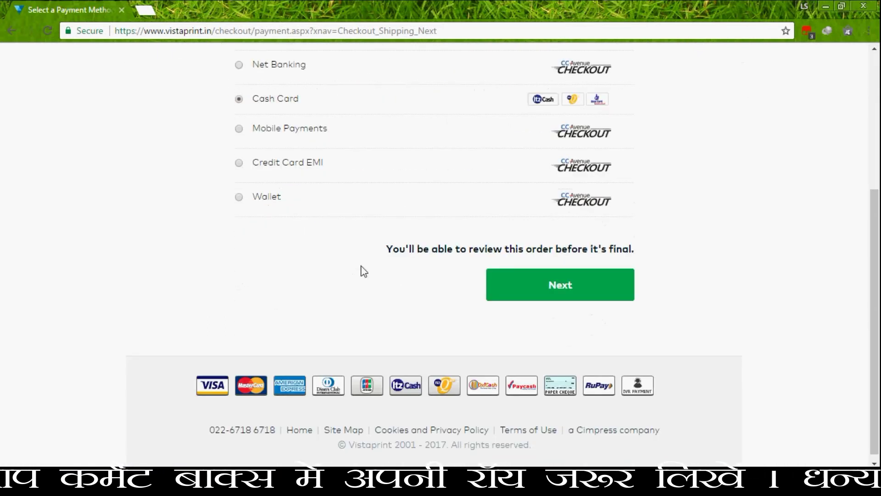
click(555, 285)
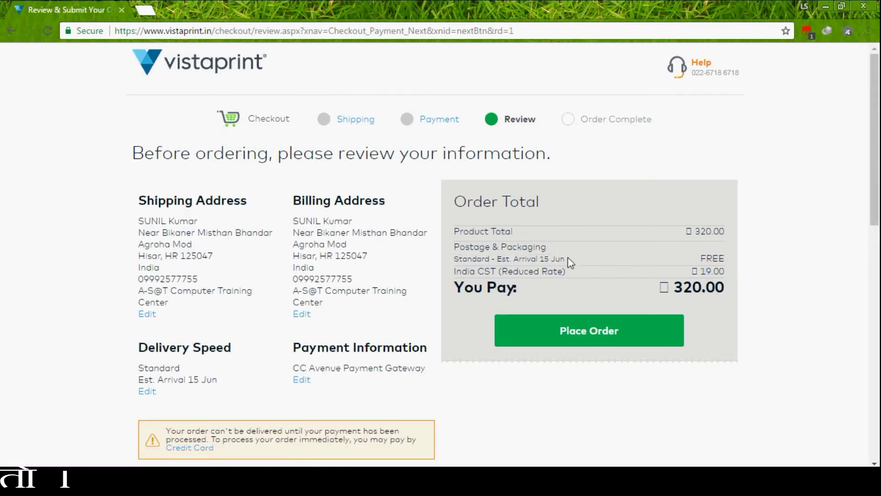
Review the 320.00 order via CC Avenue Payment Gateway and place it.
scroll(568, 260, down, 3)
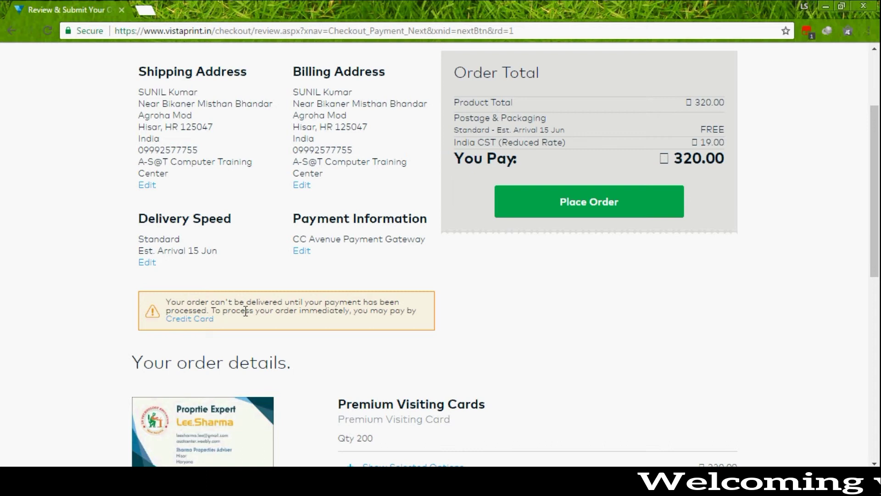
scroll(400, 279, up, 2)
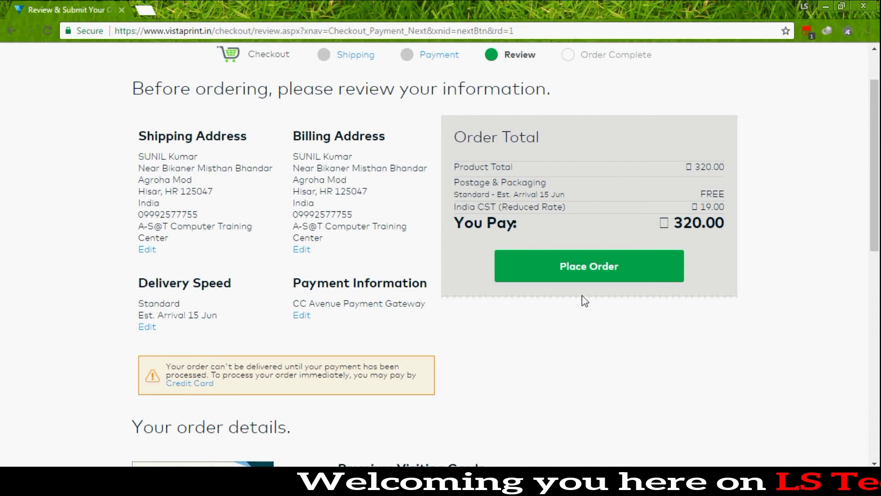
scroll(508, 222, down, 4)
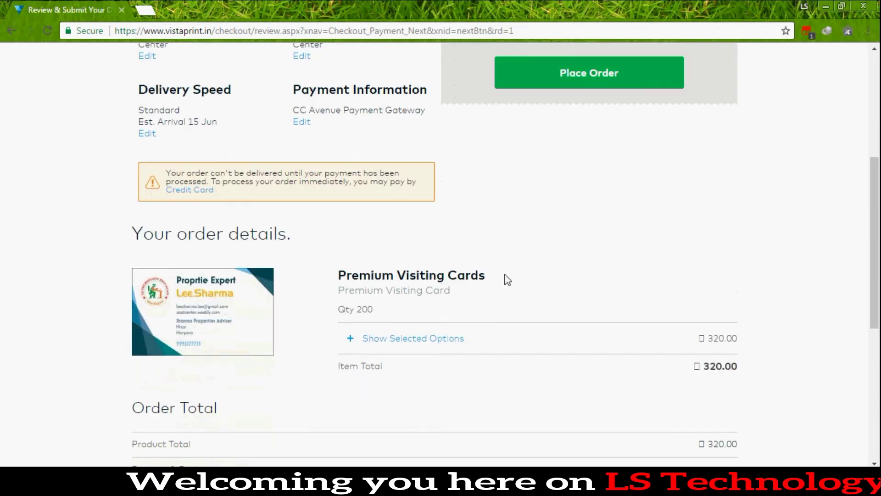
scroll(521, 271, up, 4)
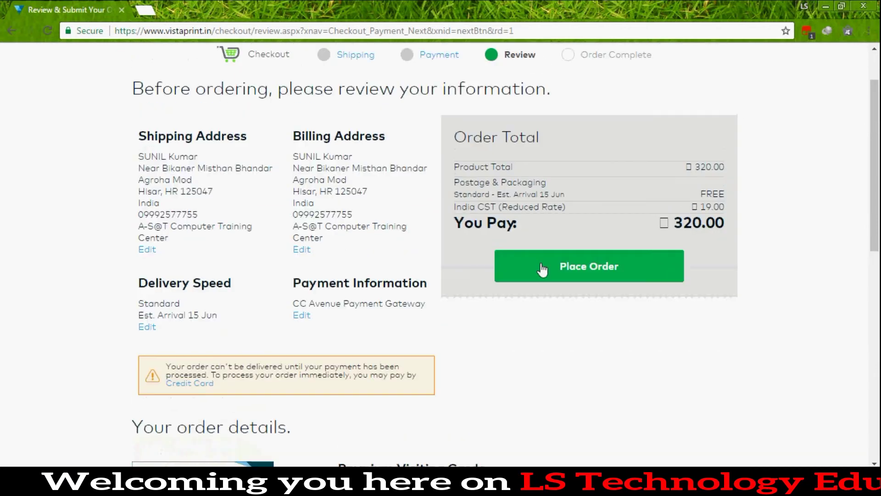
click(593, 268)
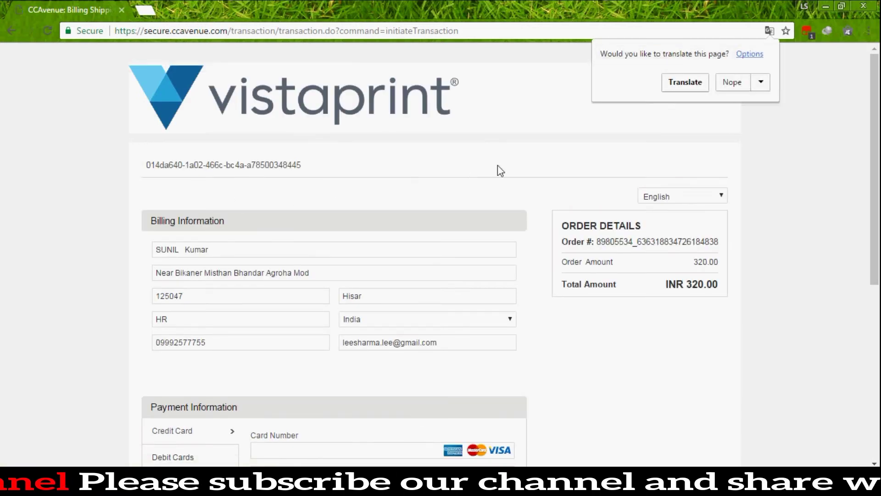
Choose Debit Cards as the CCAvenue payment method for INR 320.00.
scroll(216, 232, down, 5)
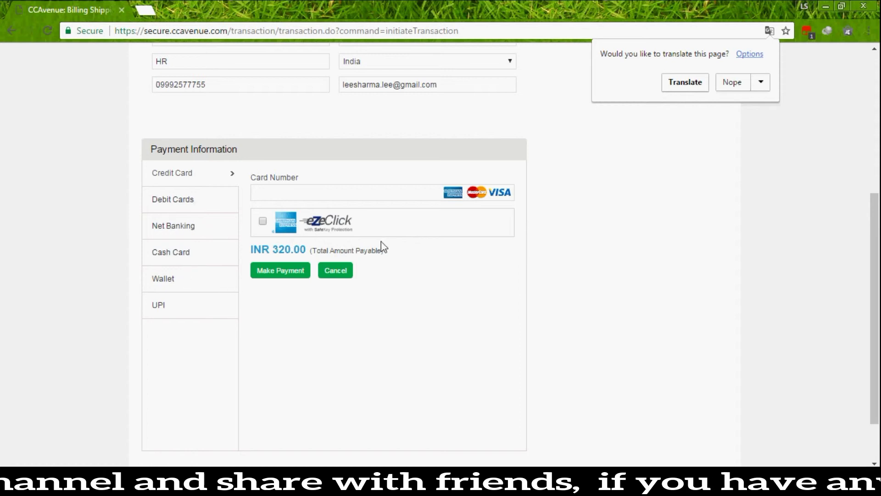
scroll(381, 247, up, 4)
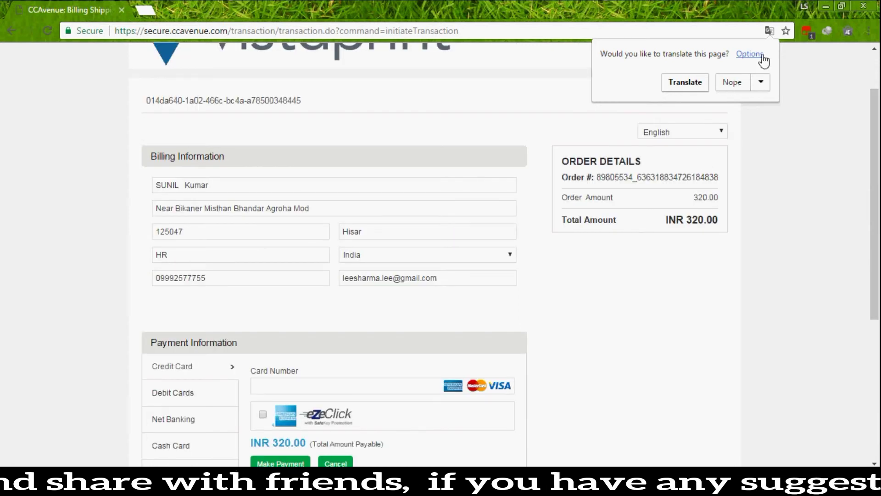
scroll(480, 178, down, 3)
scroll(640, 196, up, 3)
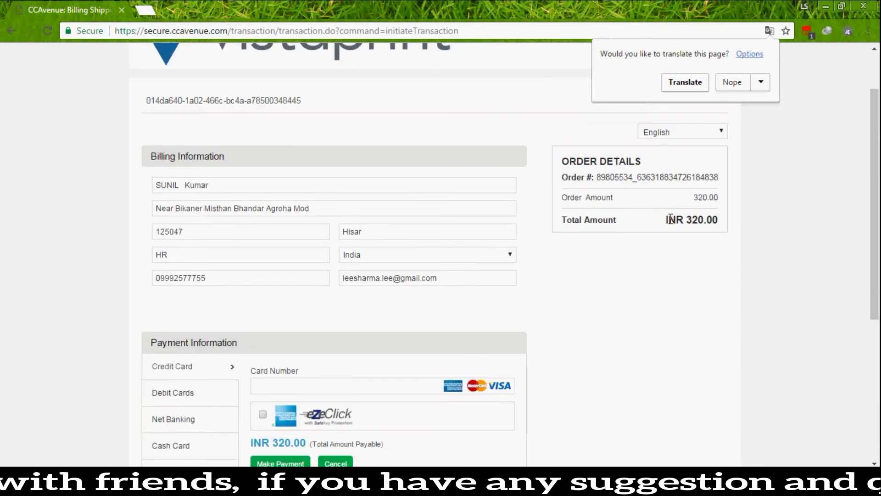
scroll(547, 274, down, 3)
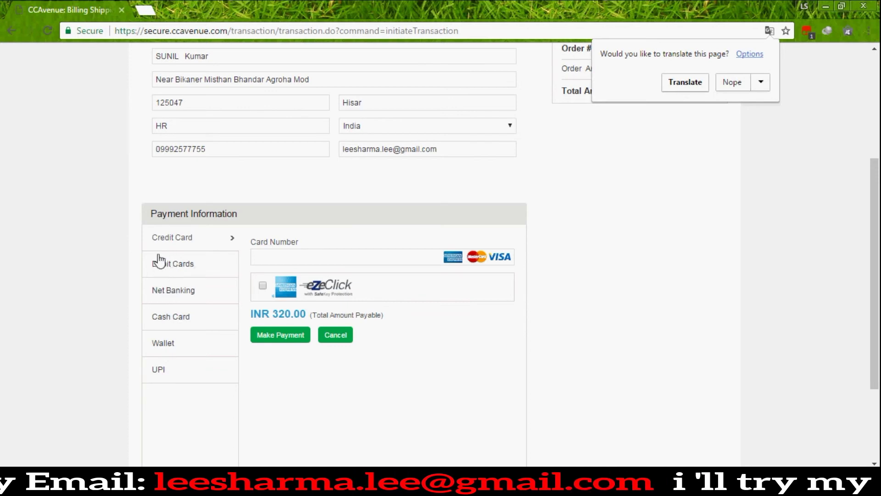
click(174, 266)
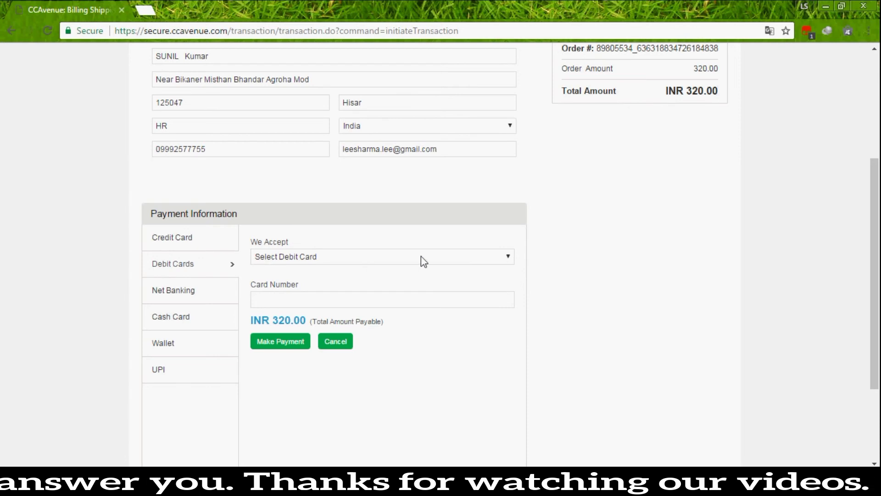
click(298, 298)
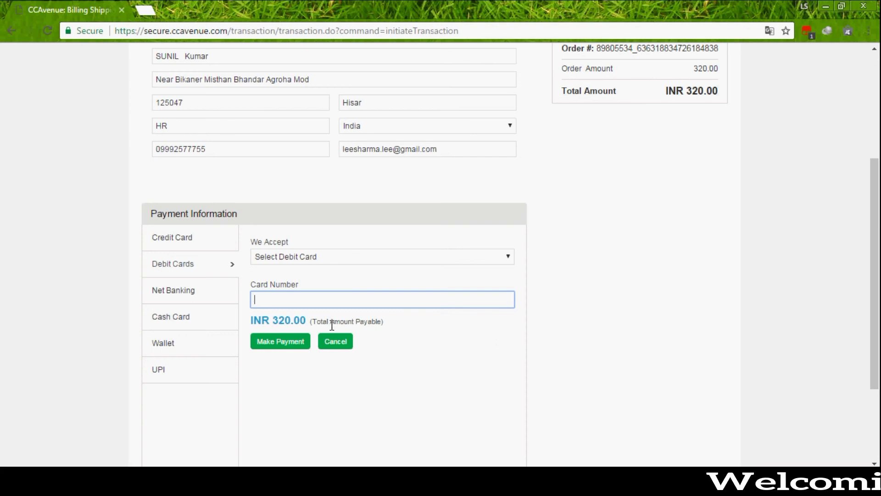
scroll(527, 330, up, 4)
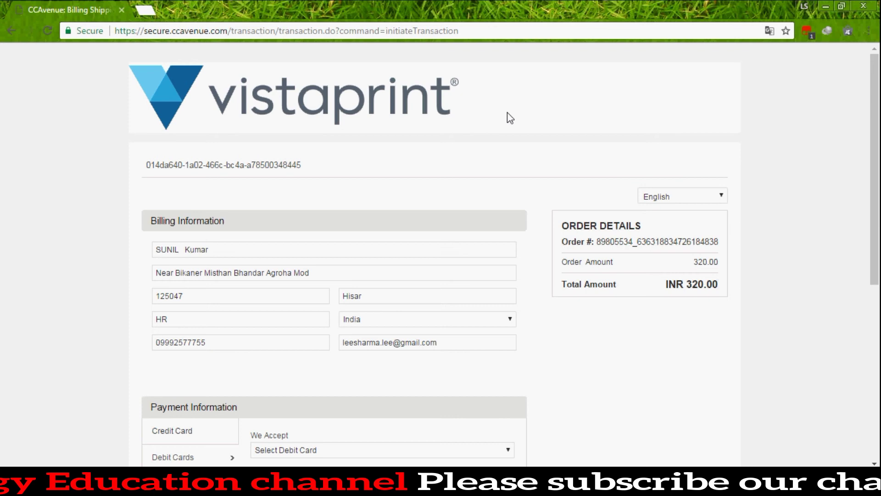
scroll(508, 118, down, 4)
scroll(508, 118, up, 4)
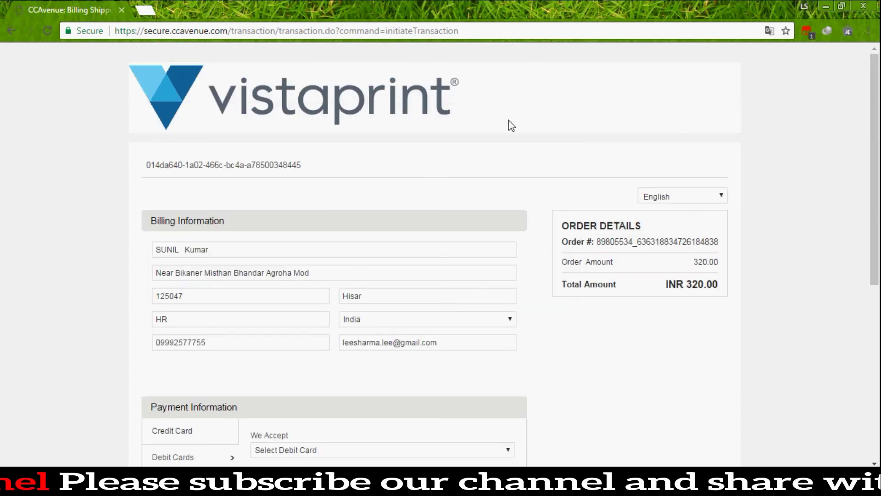